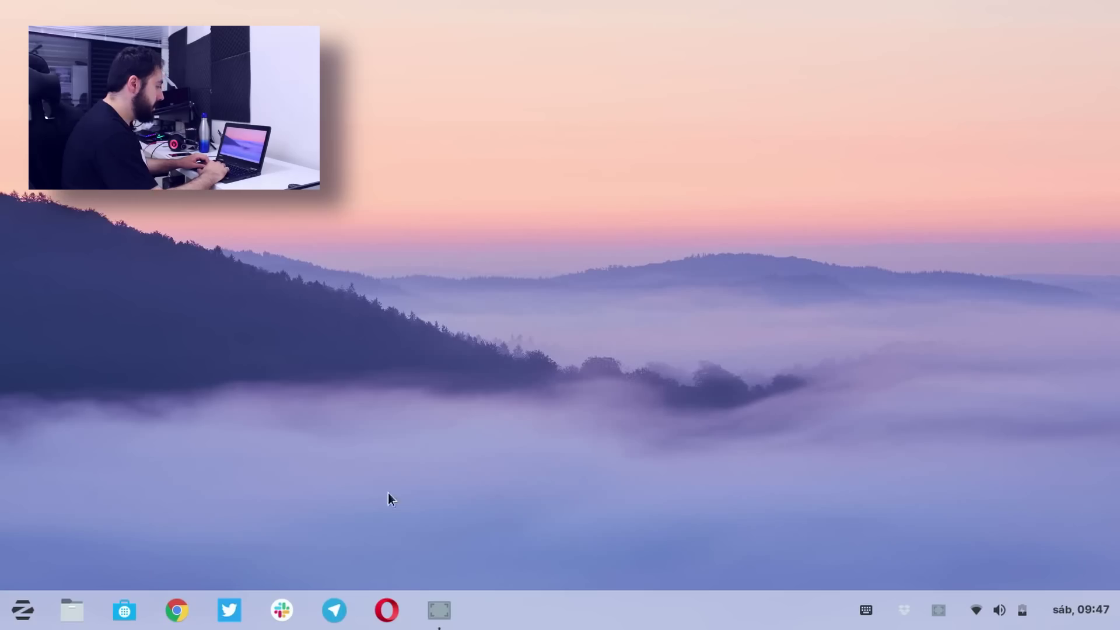
# - Check the calendar and notification panel from the clock and close it again
pyautogui.click(1080, 622)
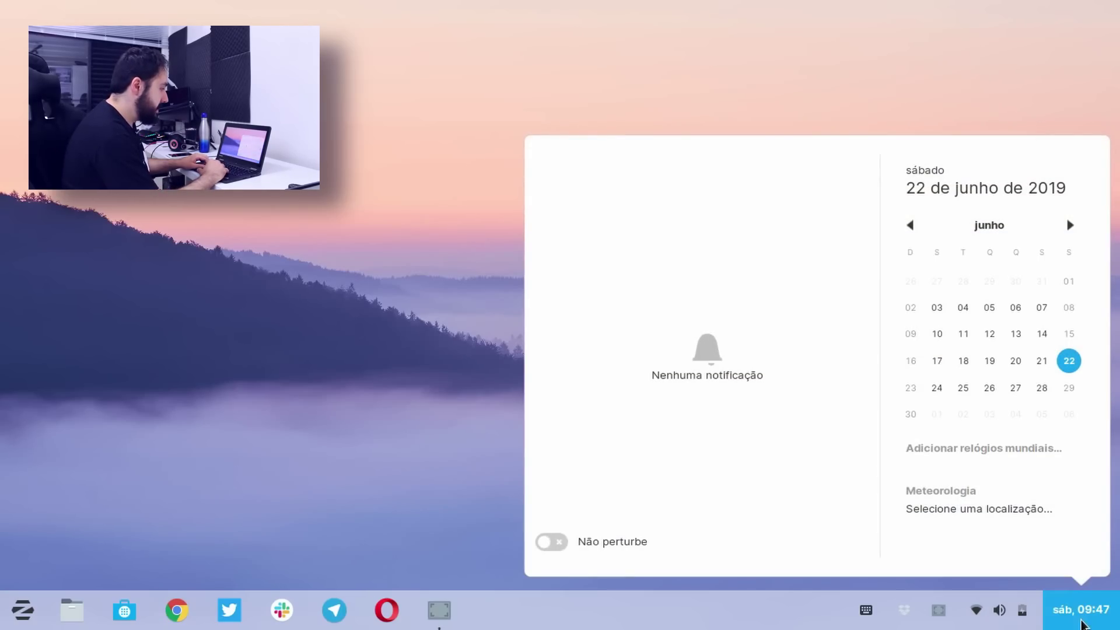
pyautogui.click(1097, 625)
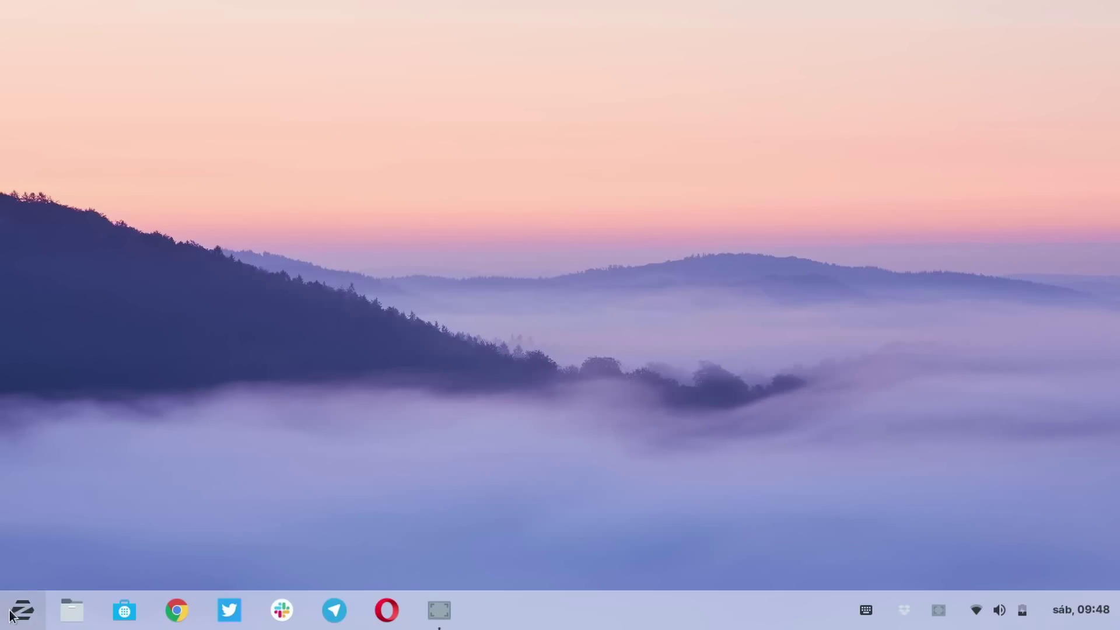
# - Browse the application menu's categories, including Internet and Multimídia, returning to the main category list
pyautogui.click(10, 613)
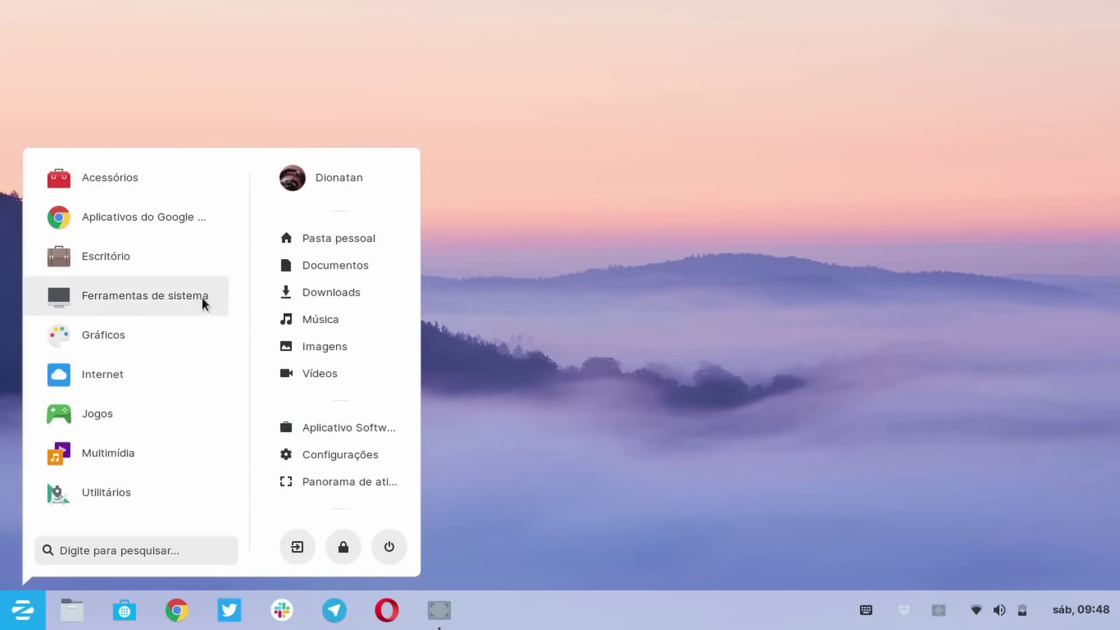
pyautogui.click(200, 377)
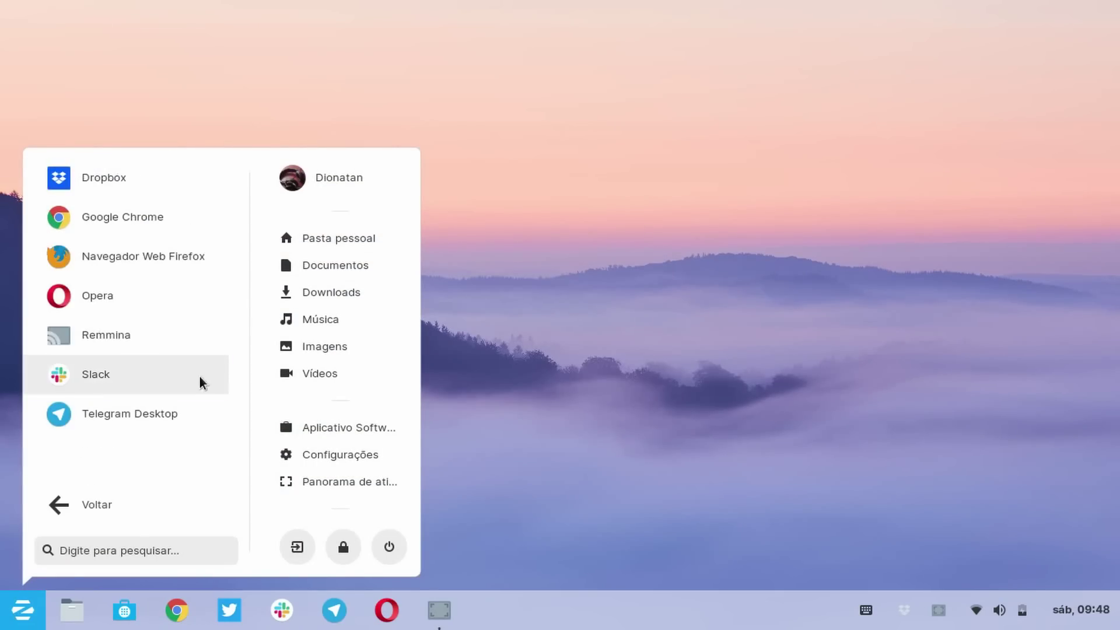
pyautogui.click(193, 508)
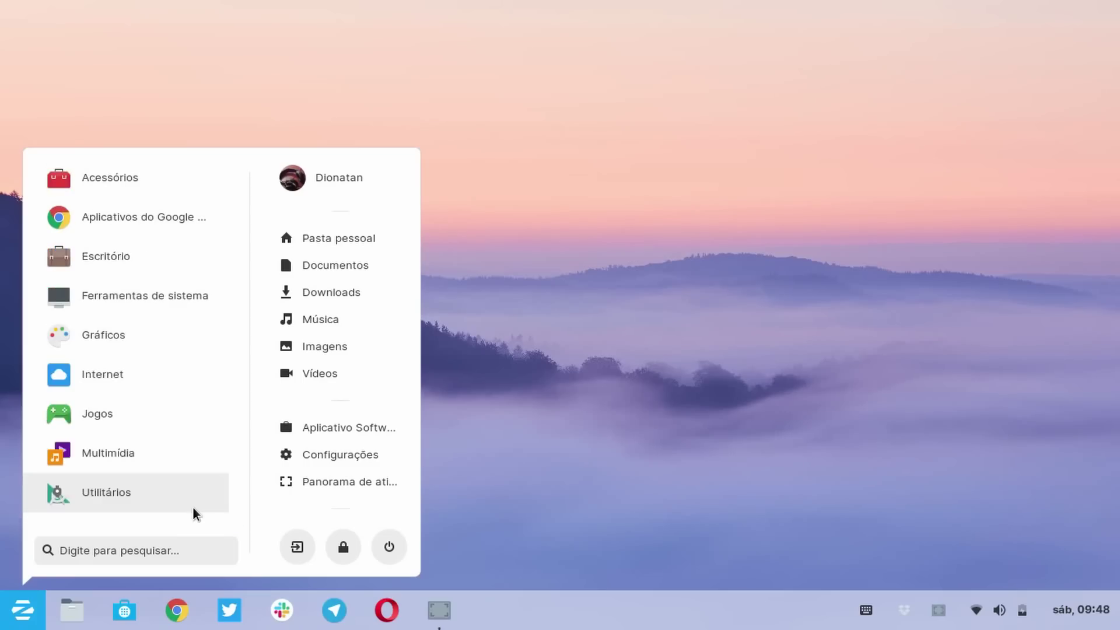
pyautogui.click(152, 450)
pyautogui.click(157, 495)
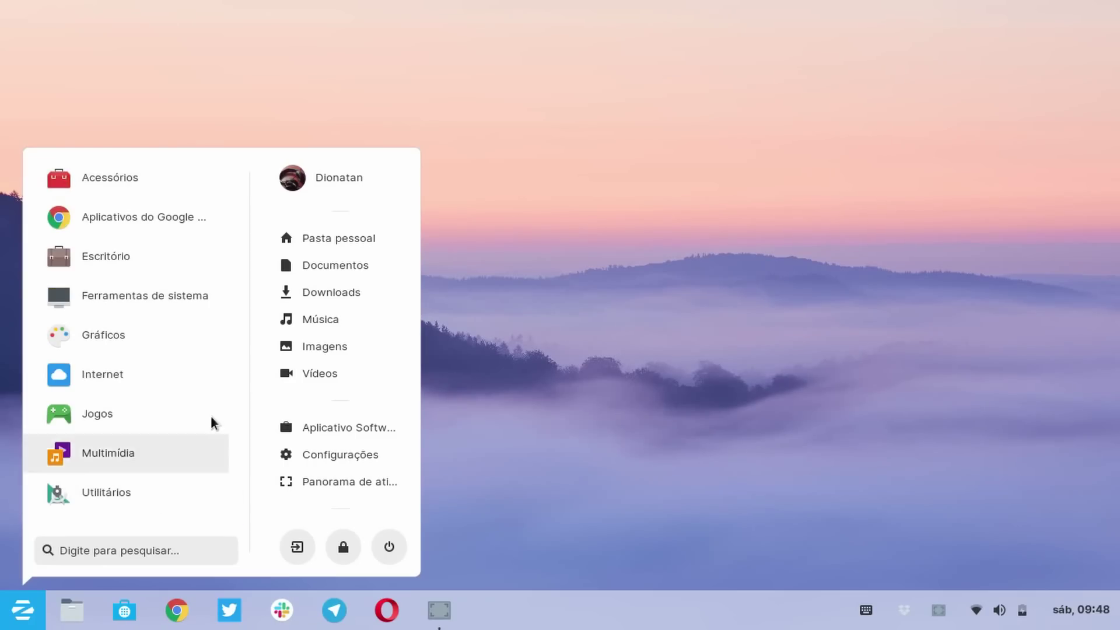
# - Launch the software store from the application menu, view its home page and close it
pyautogui.click(321, 428)
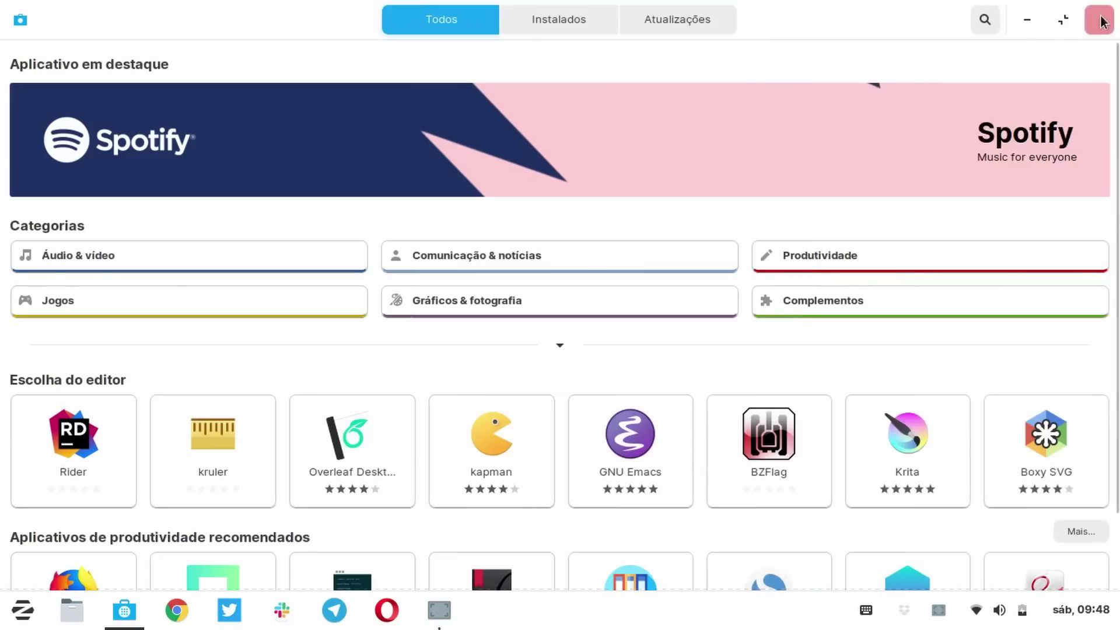
pyautogui.click(1100, 21)
# - Open the Pasta pessoal and Música folders through the application menu's shortcuts, closing only the Música window
pyautogui.click(22, 610)
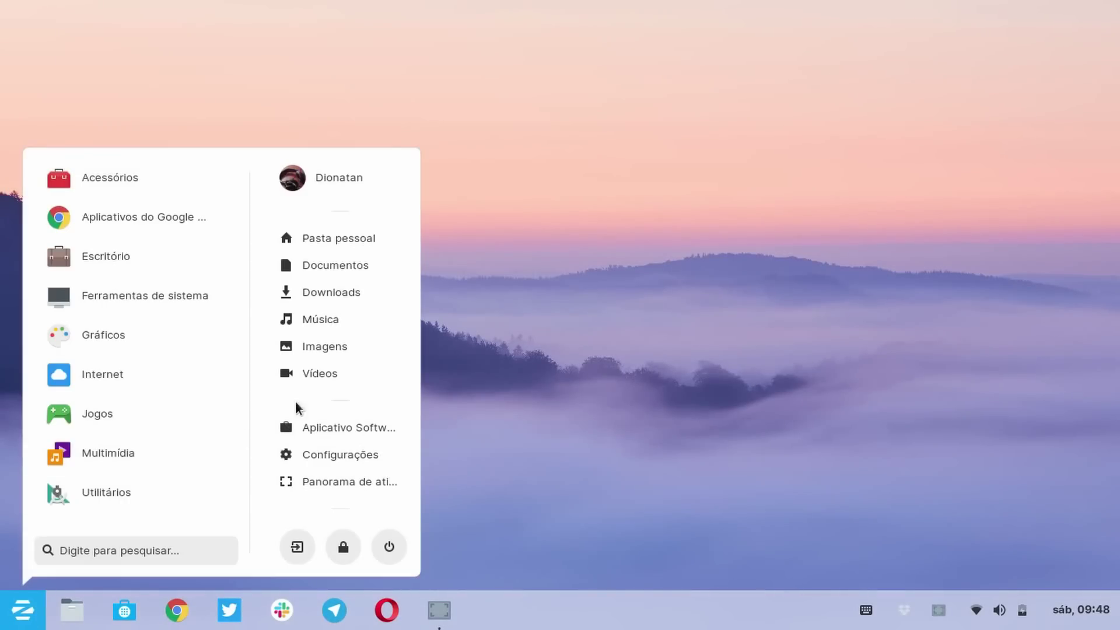
pyautogui.click(342, 238)
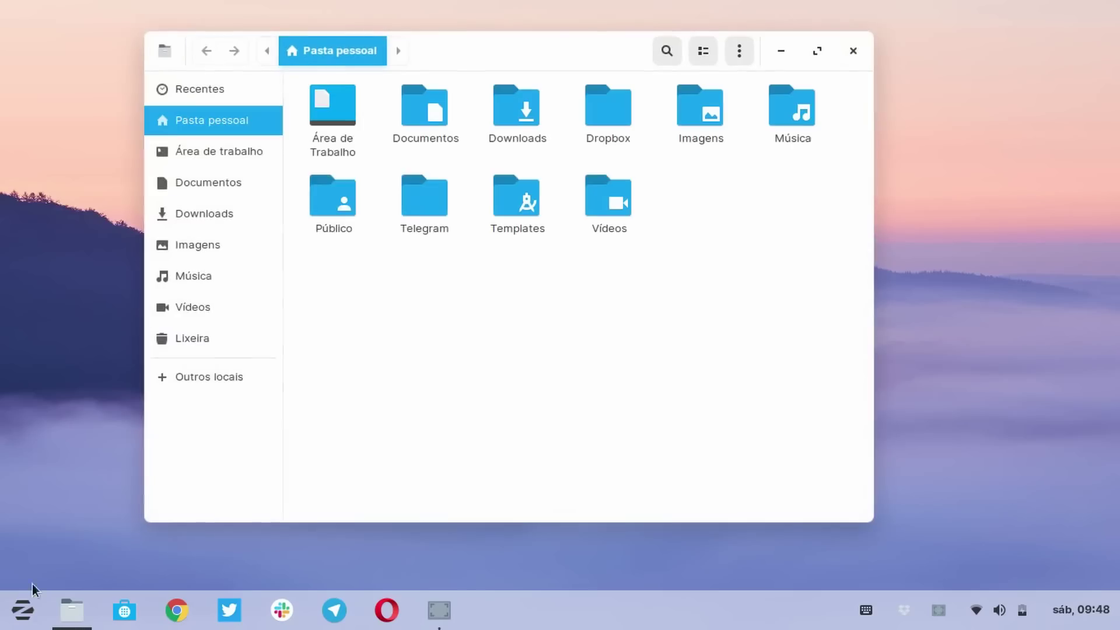
pyautogui.click(24, 609)
pyautogui.click(318, 318)
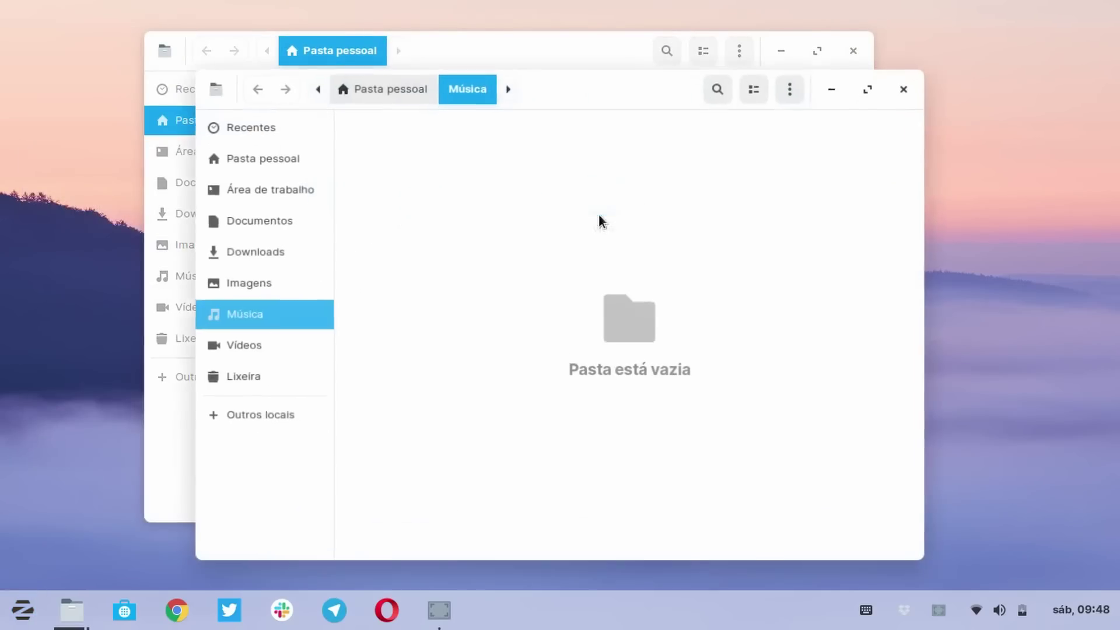
pyautogui.click(904, 89)
# - Show the activities overview, preview the second workspace and return to the first one
pyautogui.press('super')
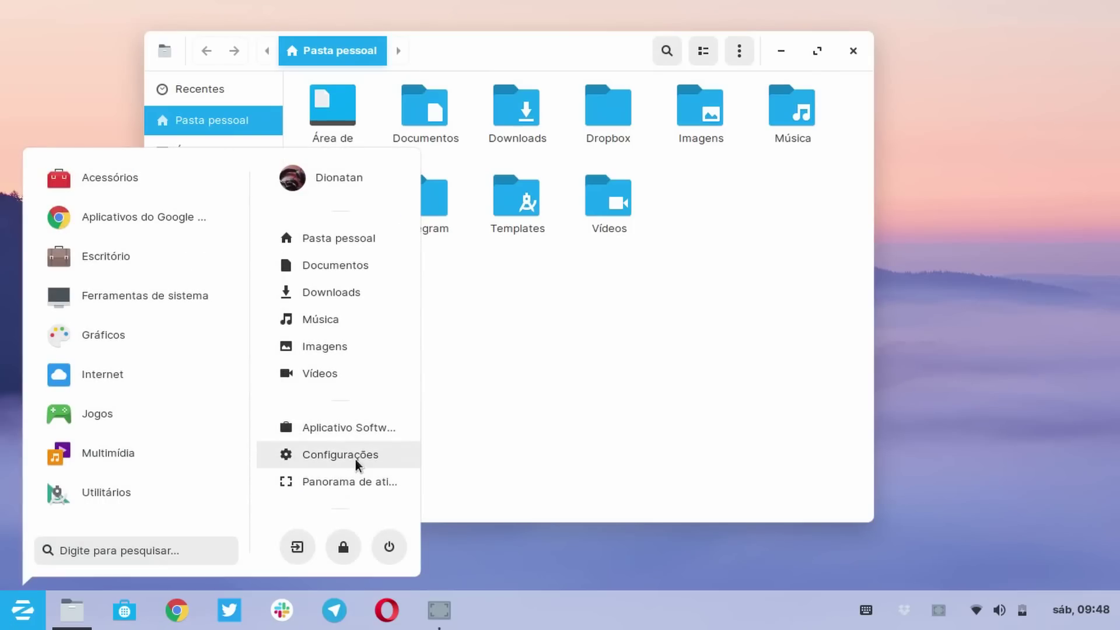
pyautogui.click(359, 477)
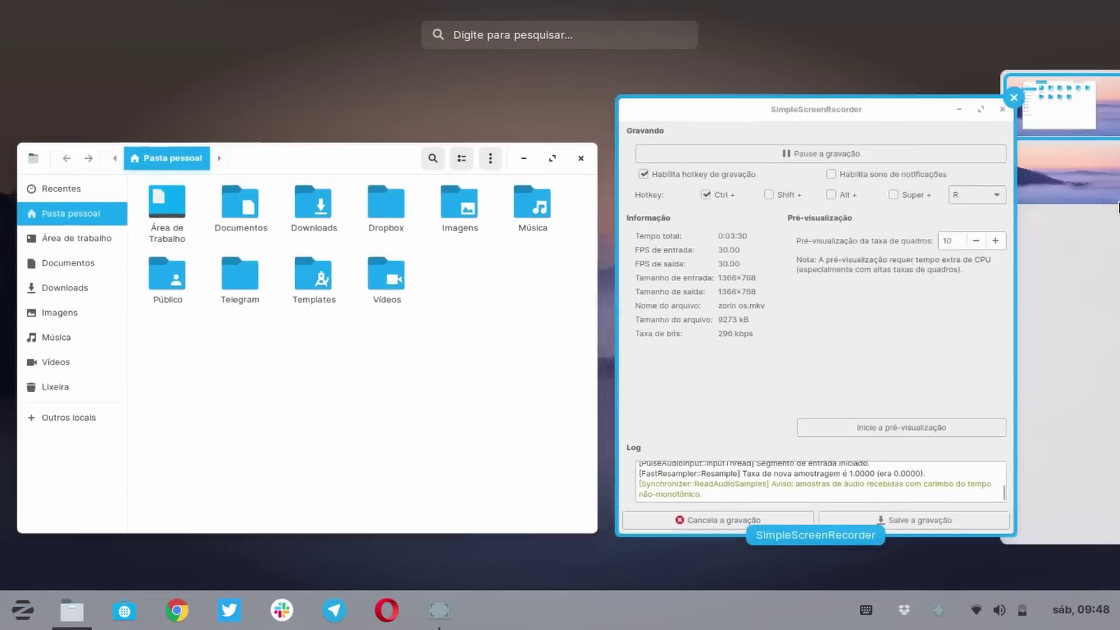
pyautogui.moveTo(1041, 75)
pyautogui.click(1061, 157)
pyautogui.click(1062, 104)
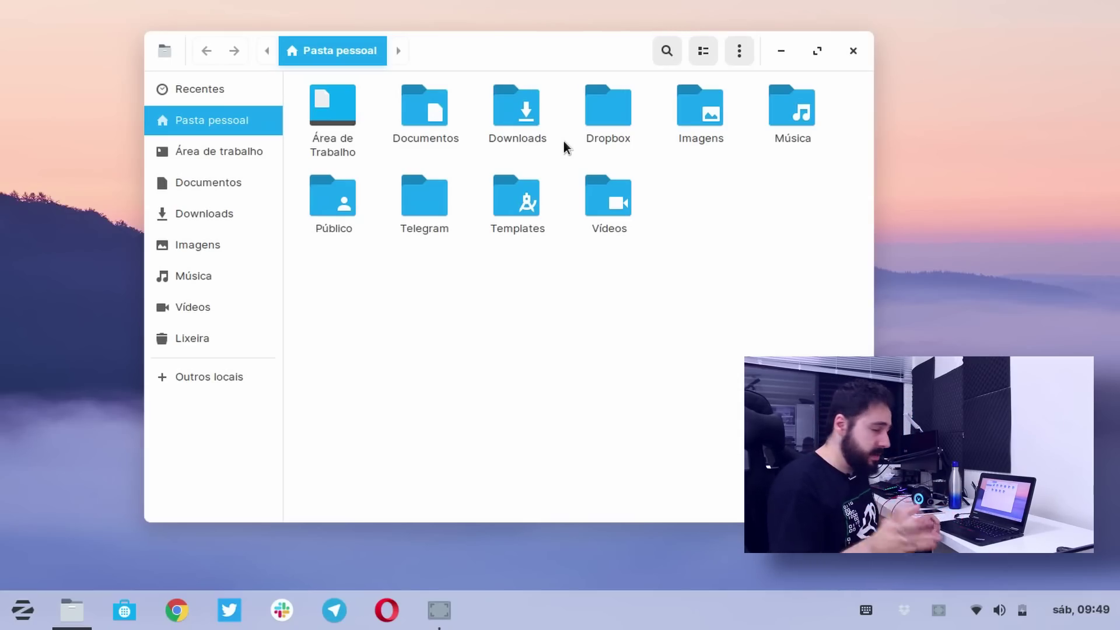
# - Close the file manager window and check the desktop's context menu, dismissing it without choosing anything
pyautogui.click(852, 53)
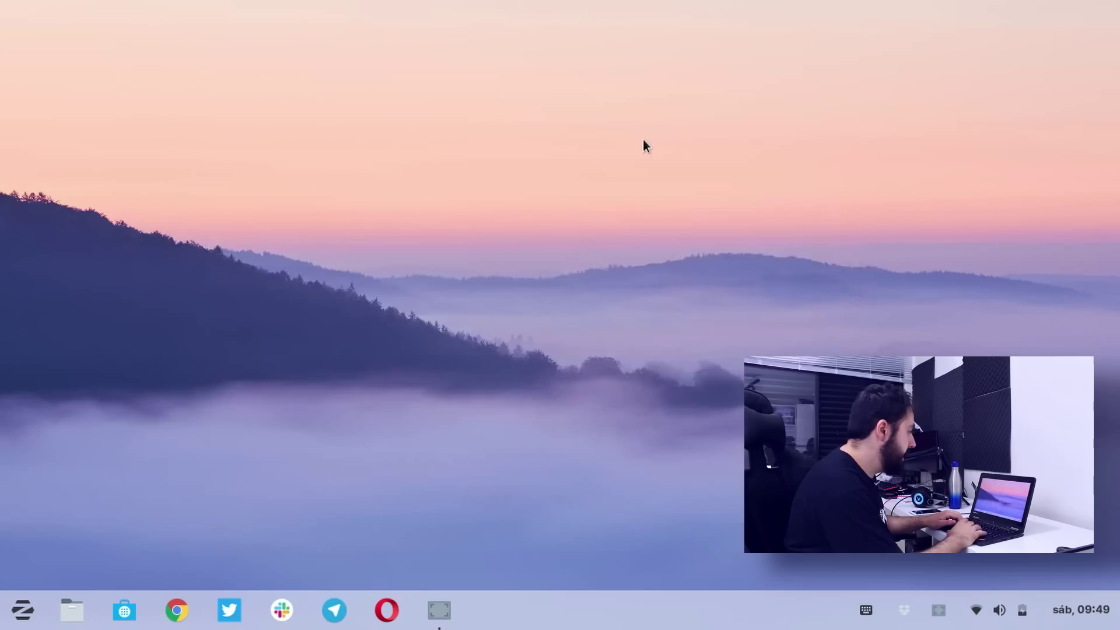
pyautogui.rightClick(643, 141)
pyautogui.click(413, 359)
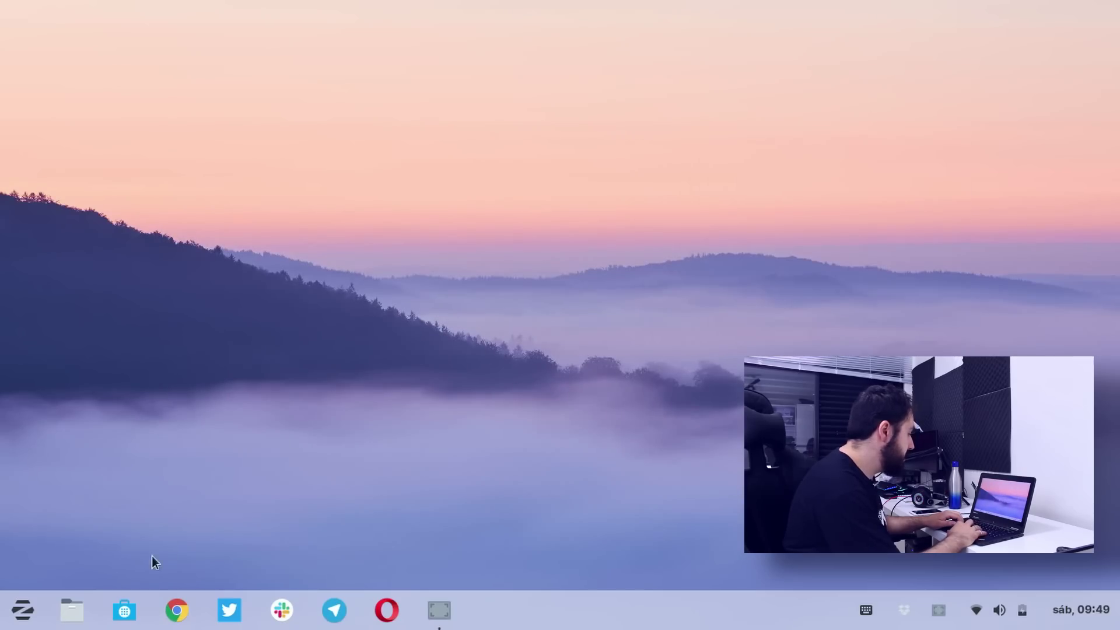
# - Open a new file manager window, reposition it on the desktop and show its zoom and sorting options
pyautogui.click(69, 609)
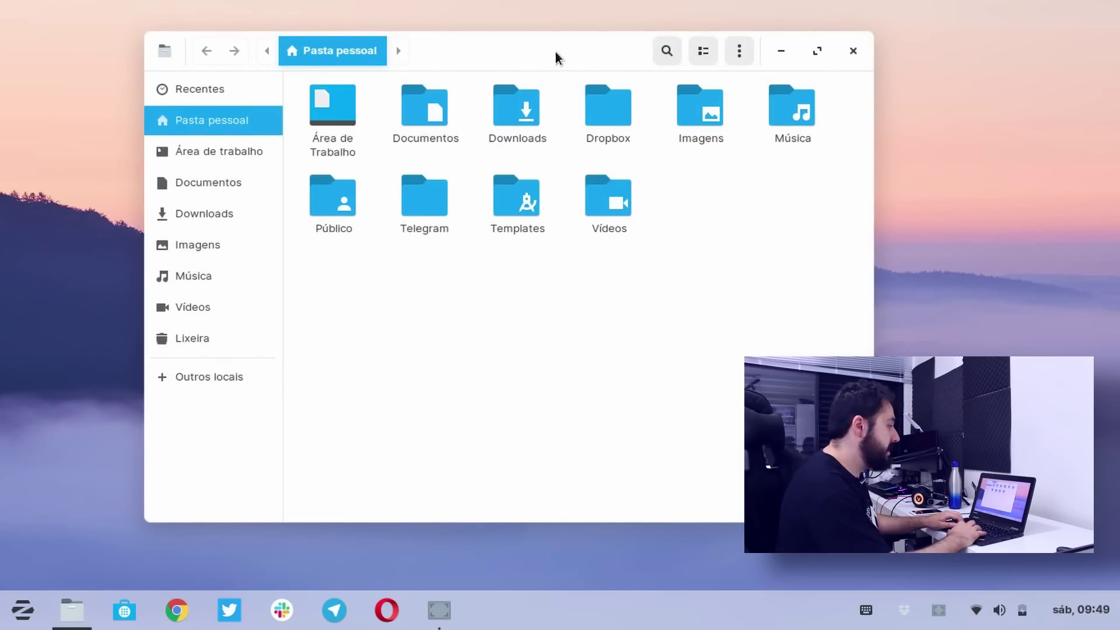
pyautogui.moveTo(557, 57); pyautogui.dragTo(630, 70)
pyautogui.click(823, 61)
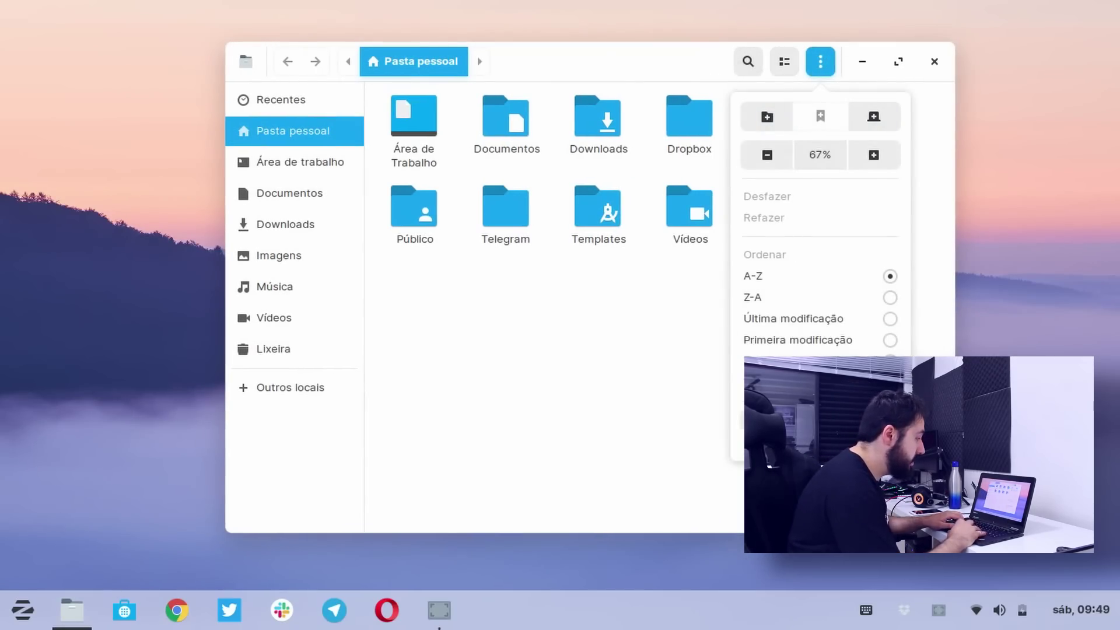
# - Open the file manager's help (Ajuda) from its application options and close the help window
pyautogui.click(246, 61)
pyautogui.click(245, 61)
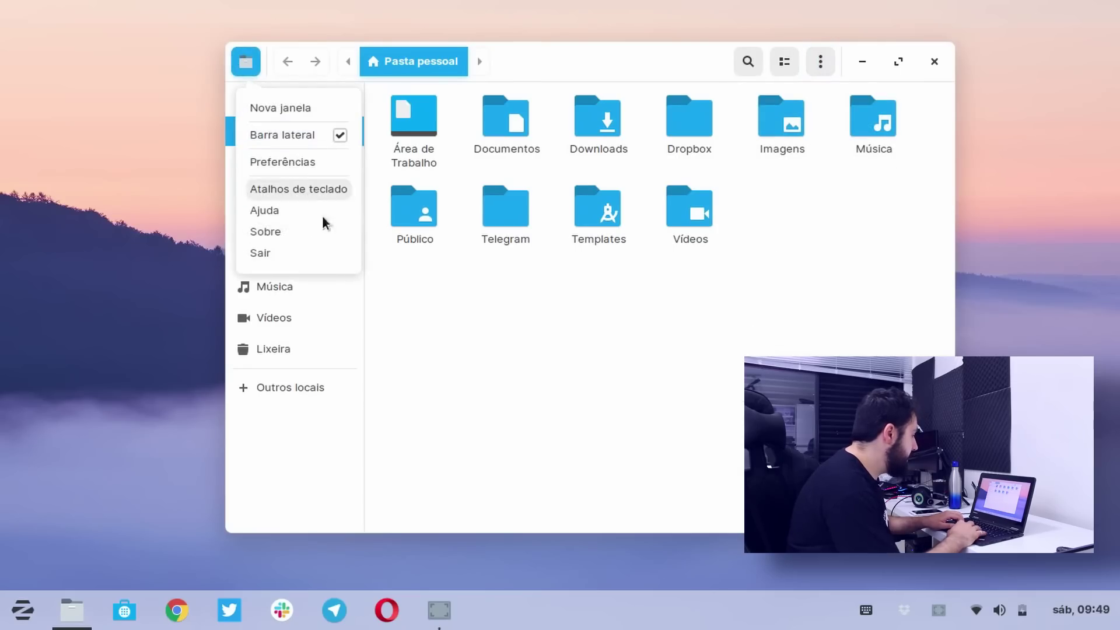
pyautogui.click(318, 221)
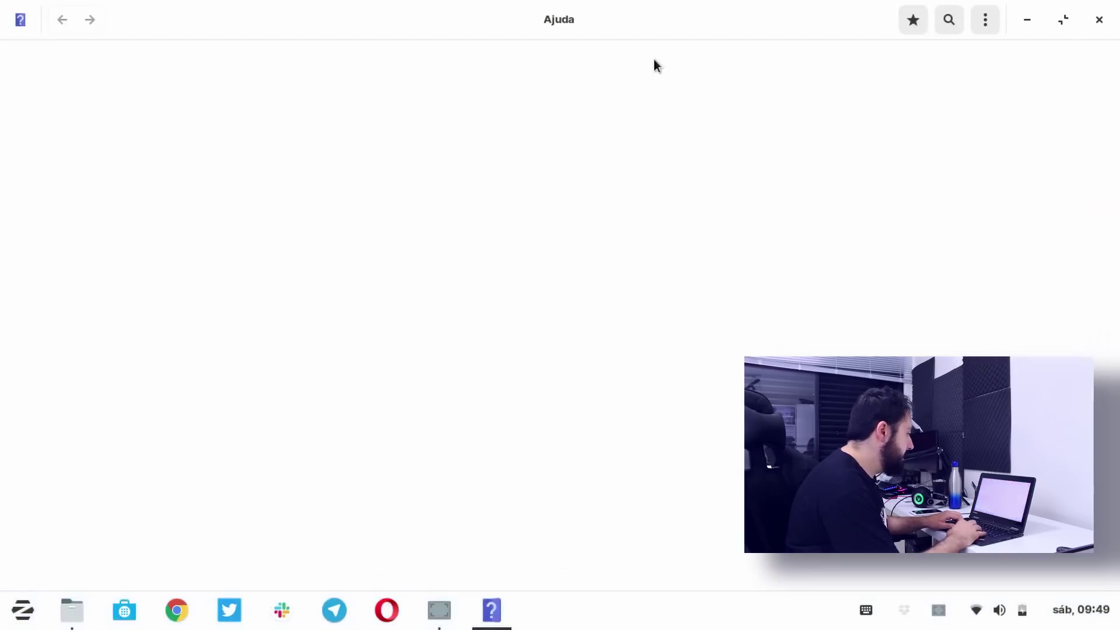
pyautogui.click(1095, 17)
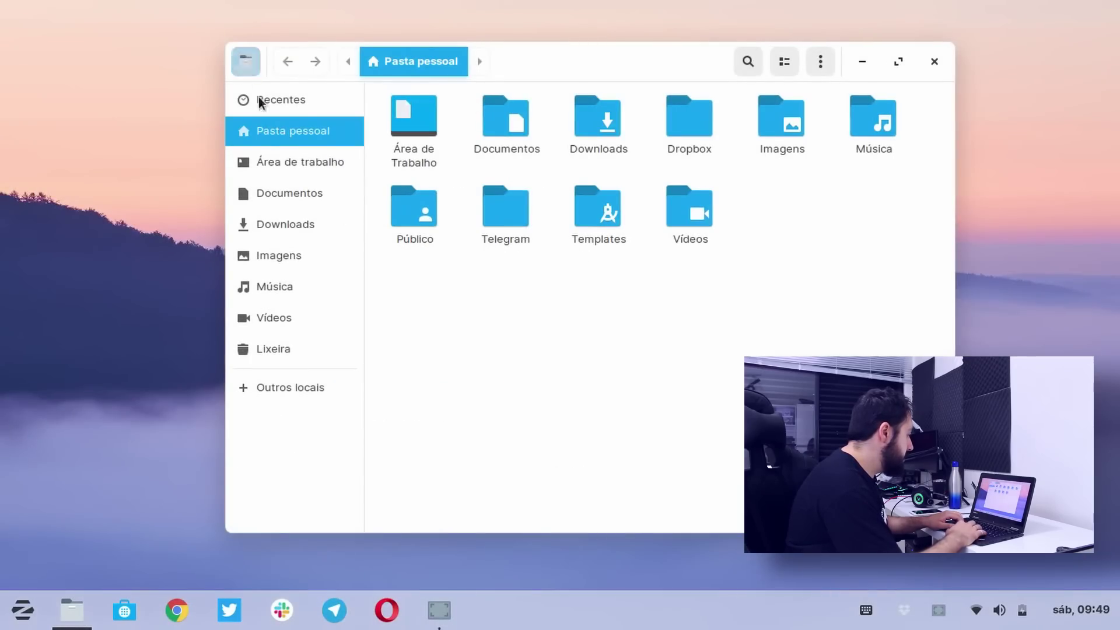
# - View the file manager's Sobre (about) information and close the dialog
pyautogui.click(246, 61)
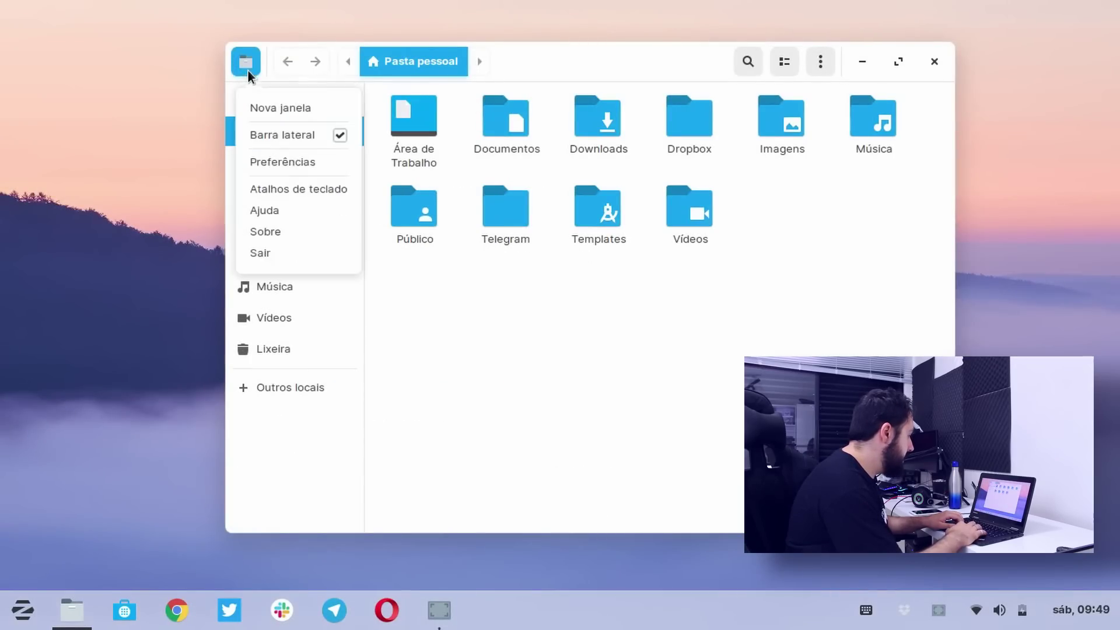
pyautogui.click(310, 230)
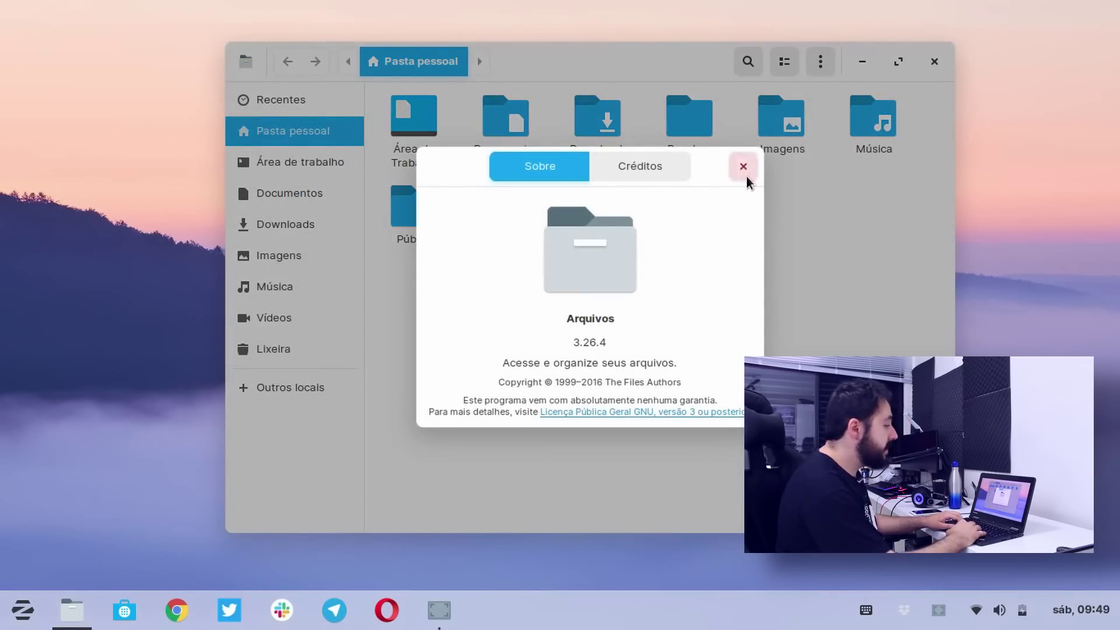
pyautogui.click(744, 168)
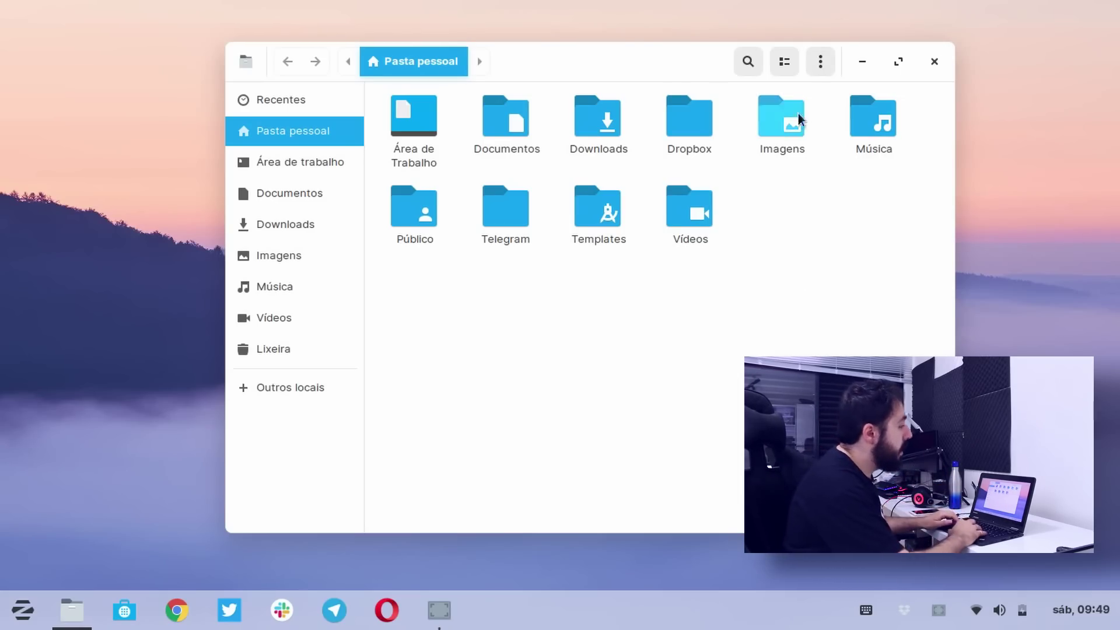
# - Maximize the file manager window and restore it to its previous size
pyautogui.click(899, 62)
pyautogui.click(1064, 19)
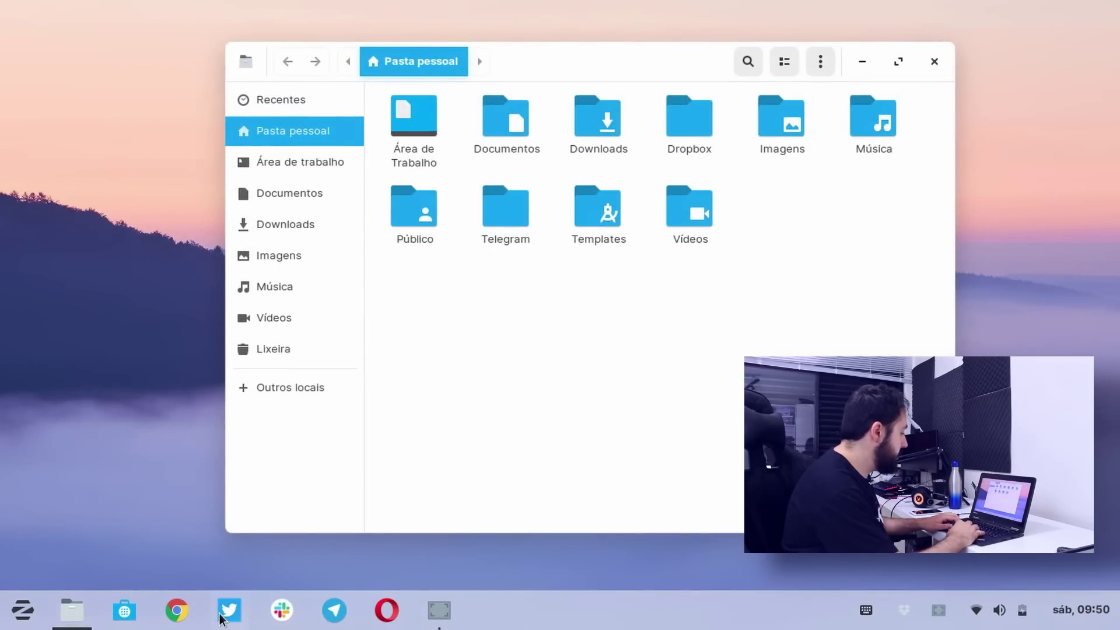
# - Check the context options of the Twitter launcher and the menu of the Dropbox tray indicator
pyautogui.rightClick(220, 616)
pyautogui.click(636, 572)
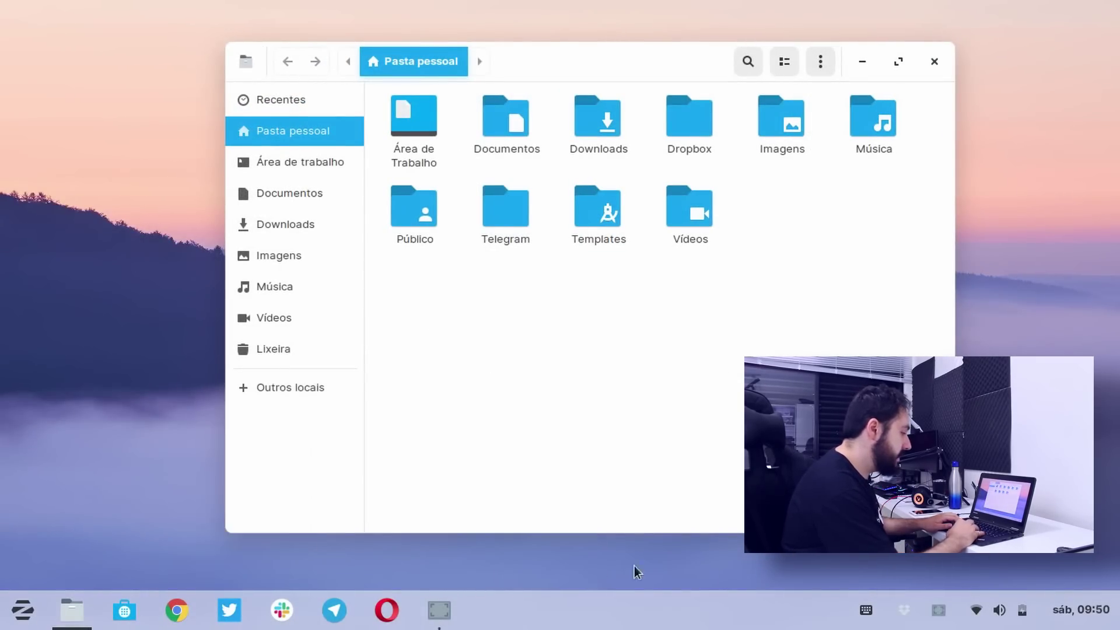
pyautogui.click(903, 615)
pyautogui.click(905, 610)
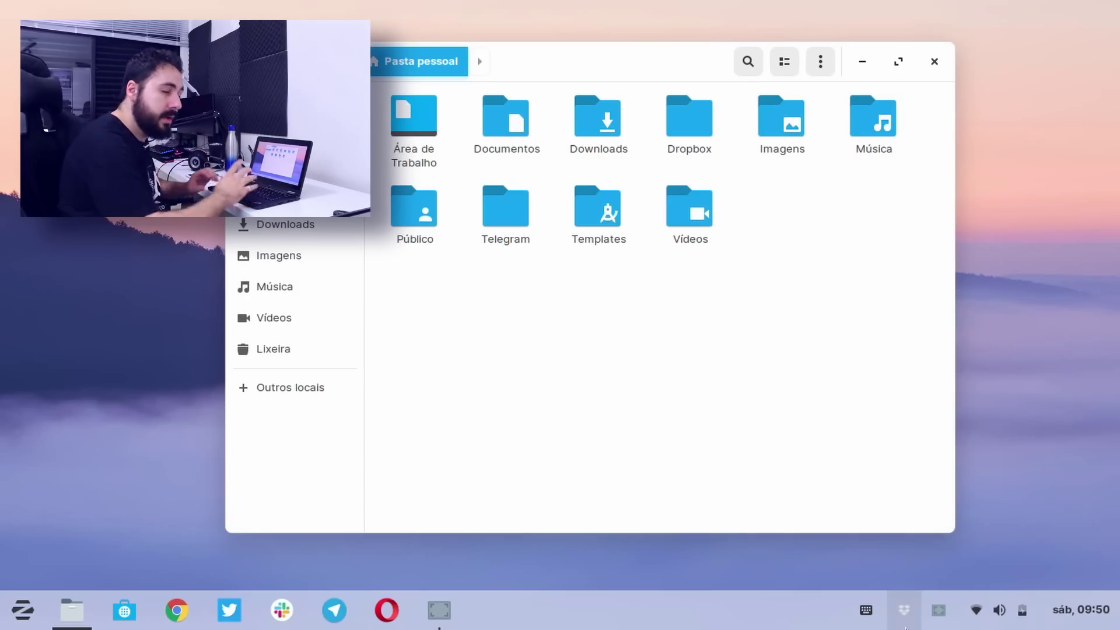
# - Examine the system menu's mobile devices, Bluetooth, battery and user account entries, expanding and collapsing each
pyautogui.click(1013, 624)
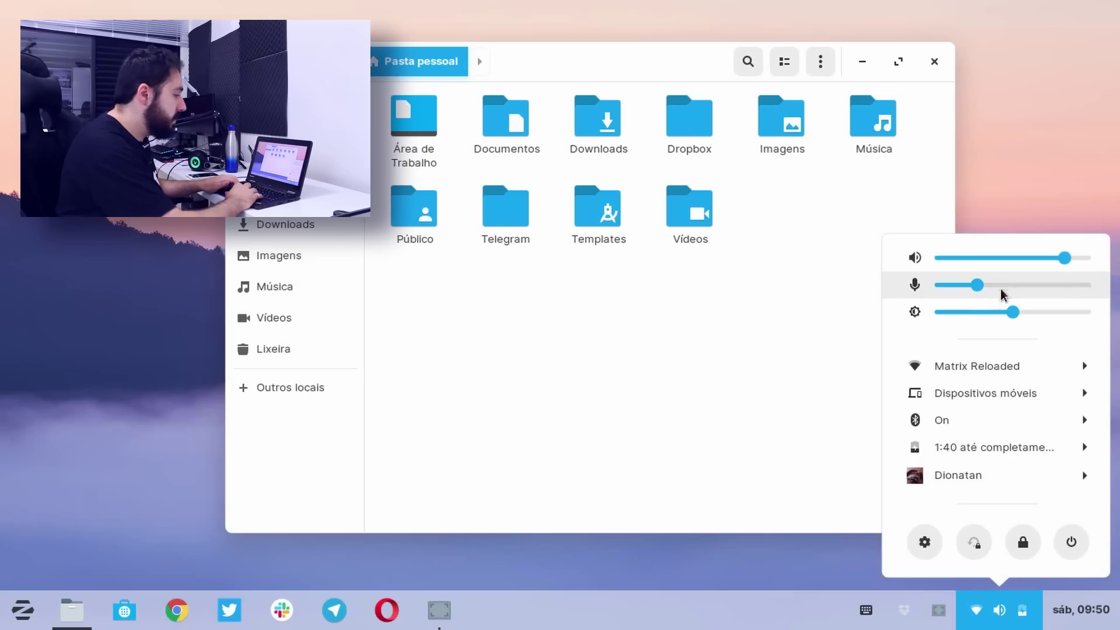
pyautogui.click(1022, 394)
pyautogui.click(1018, 338)
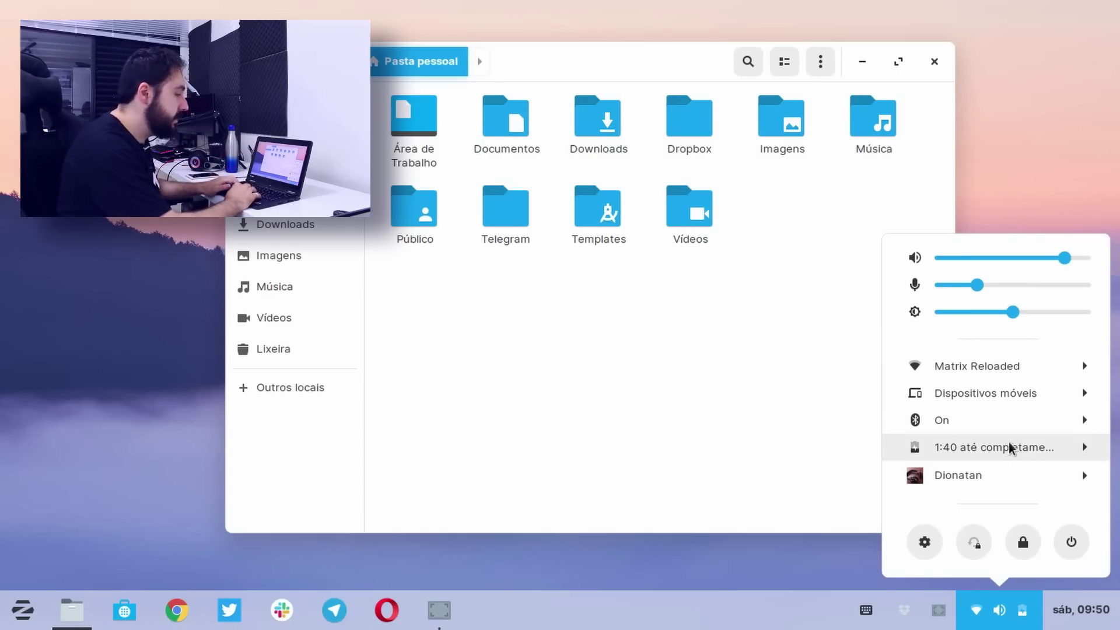
pyautogui.click(1003, 420)
pyautogui.click(1005, 368)
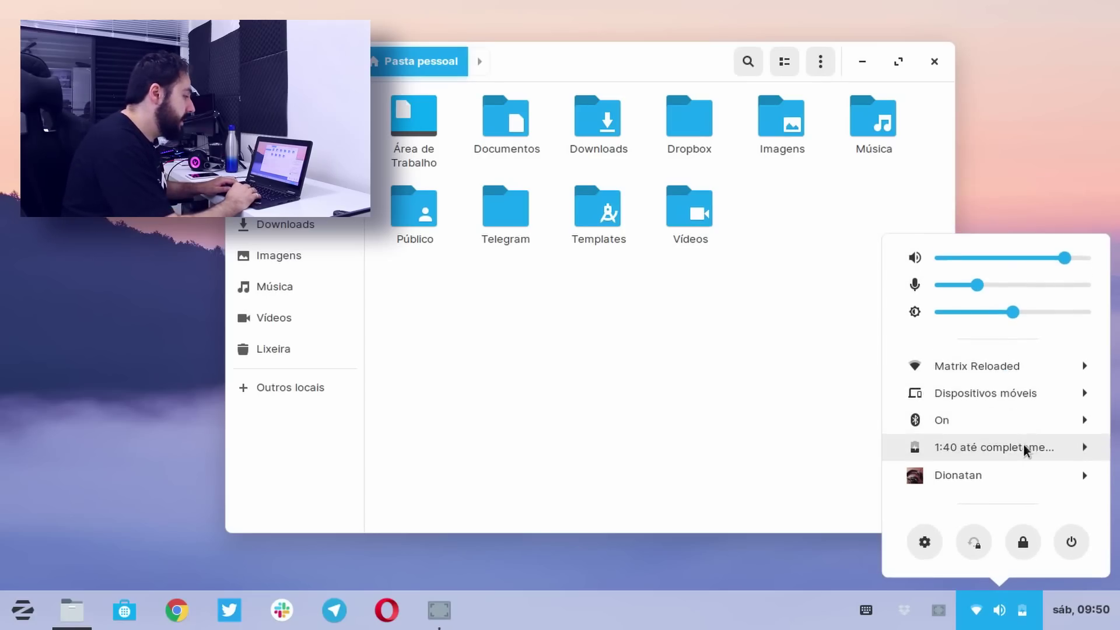
pyautogui.click(1025, 448)
pyautogui.click(1023, 428)
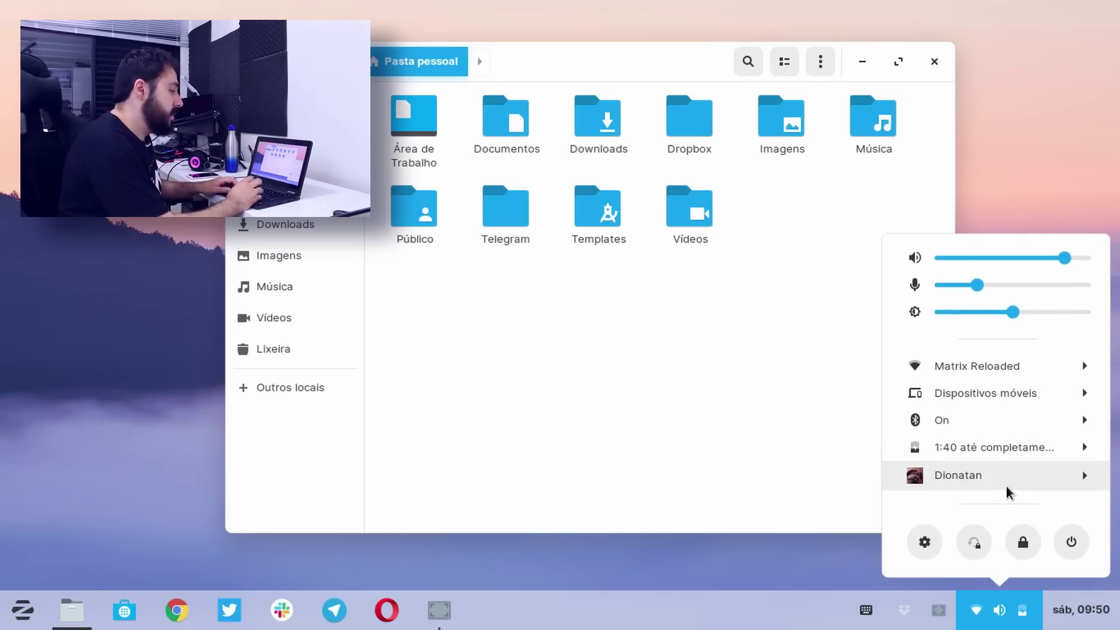
pyautogui.click(1008, 490)
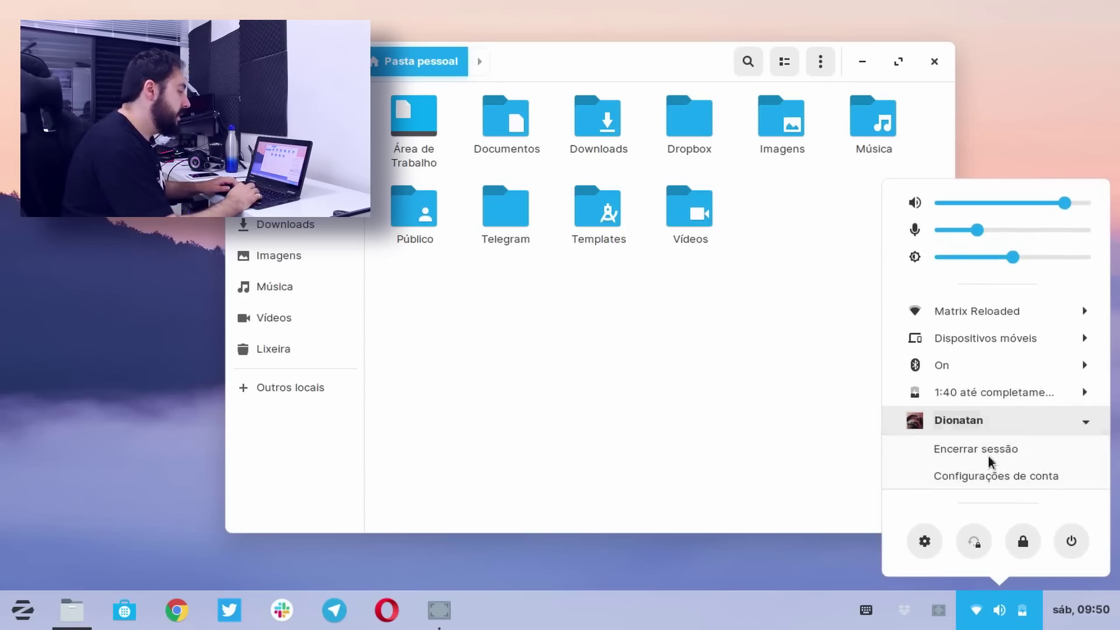
pyautogui.click(998, 428)
# - Review the calendar and notification area from the clock once more and dismiss it
pyautogui.click(1068, 620)
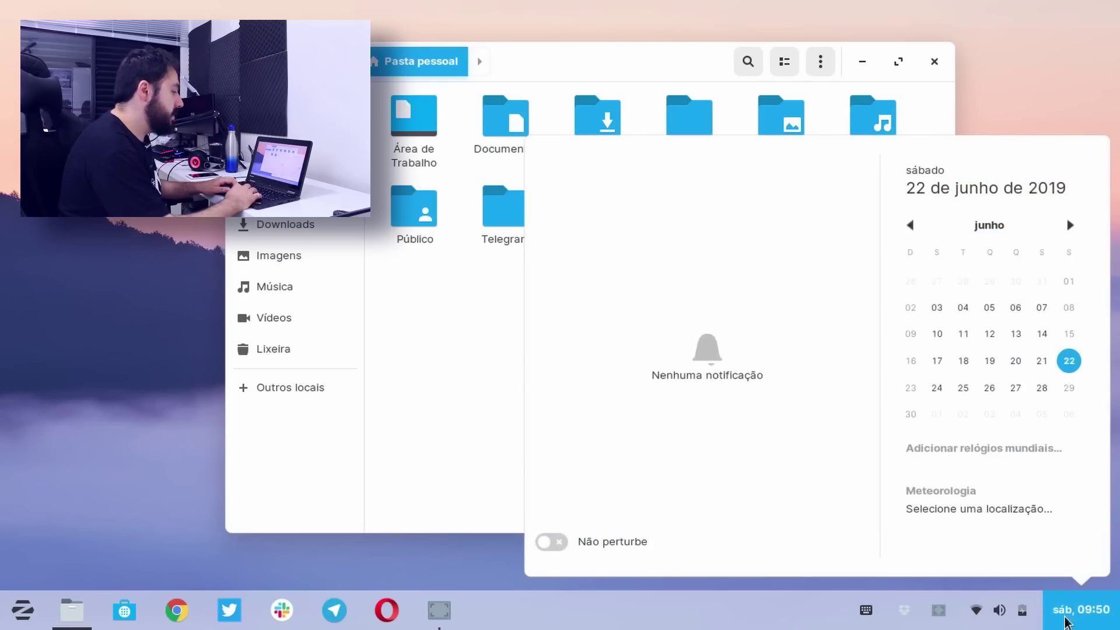
pyautogui.press('Left')
pyautogui.press('Right')
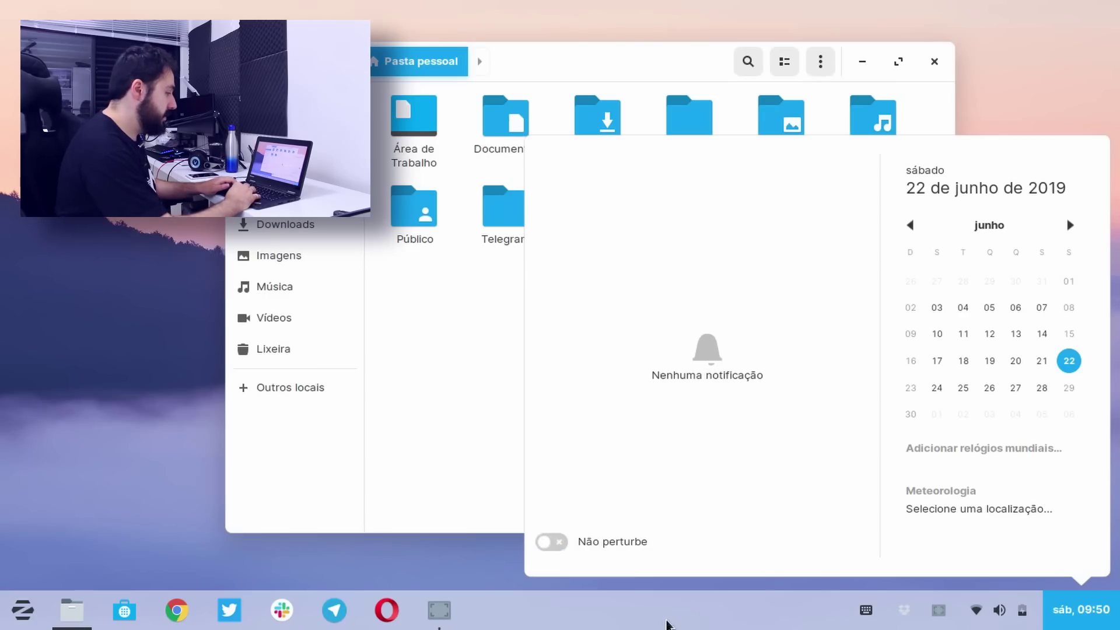
pyautogui.press('Escape')
# - Close the file manager, open the system Settings from the application menu and maximize its window
pyautogui.click(935, 61)
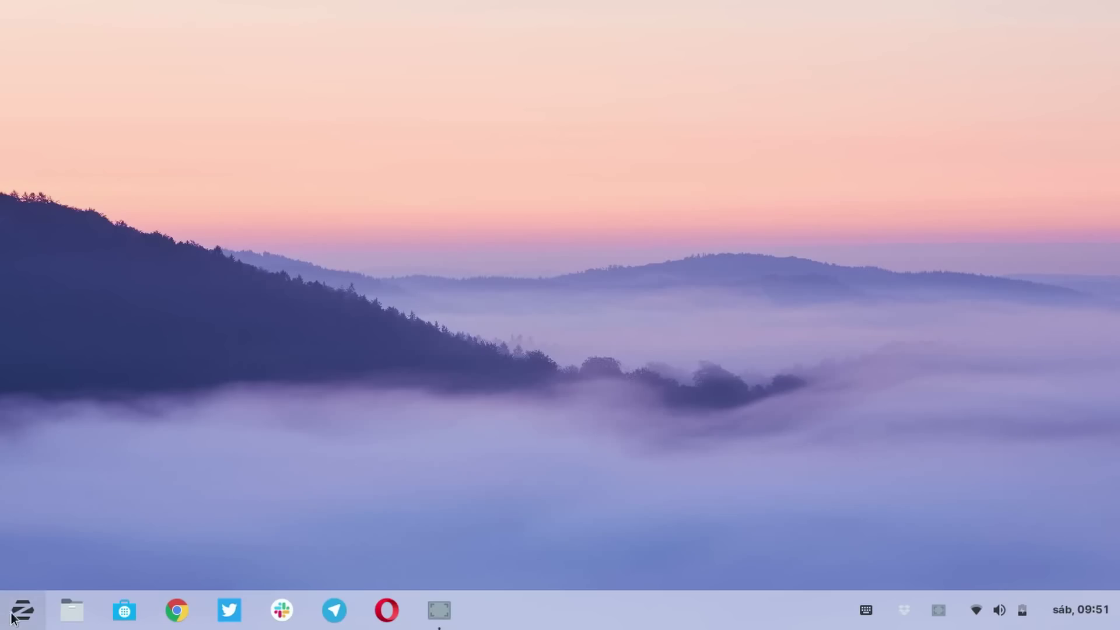
pyautogui.click(21, 613)
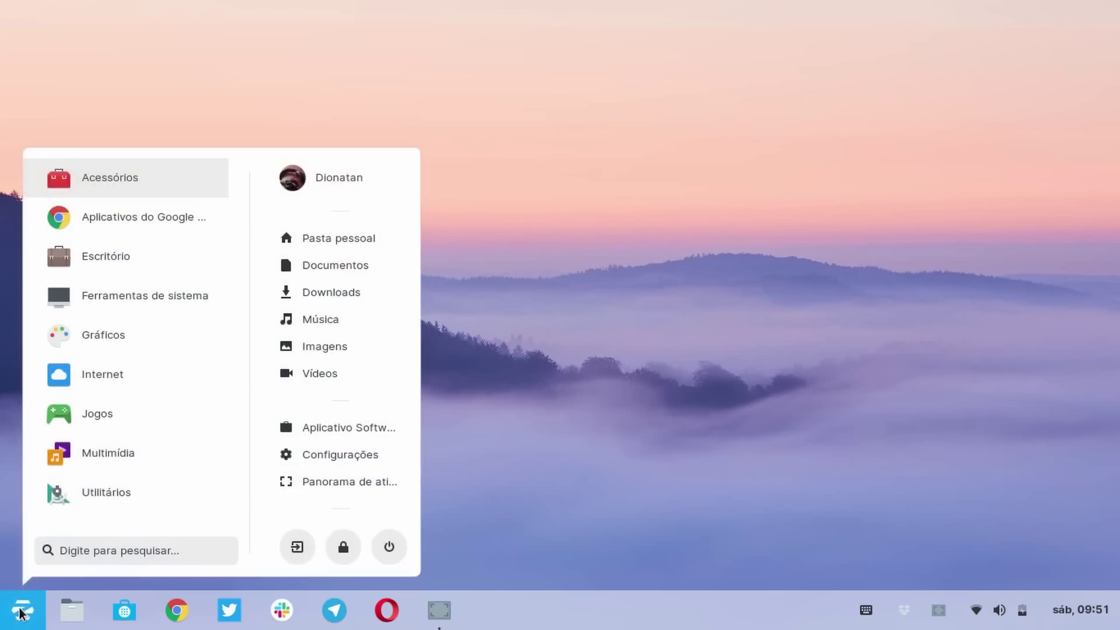
pyautogui.click(332, 457)
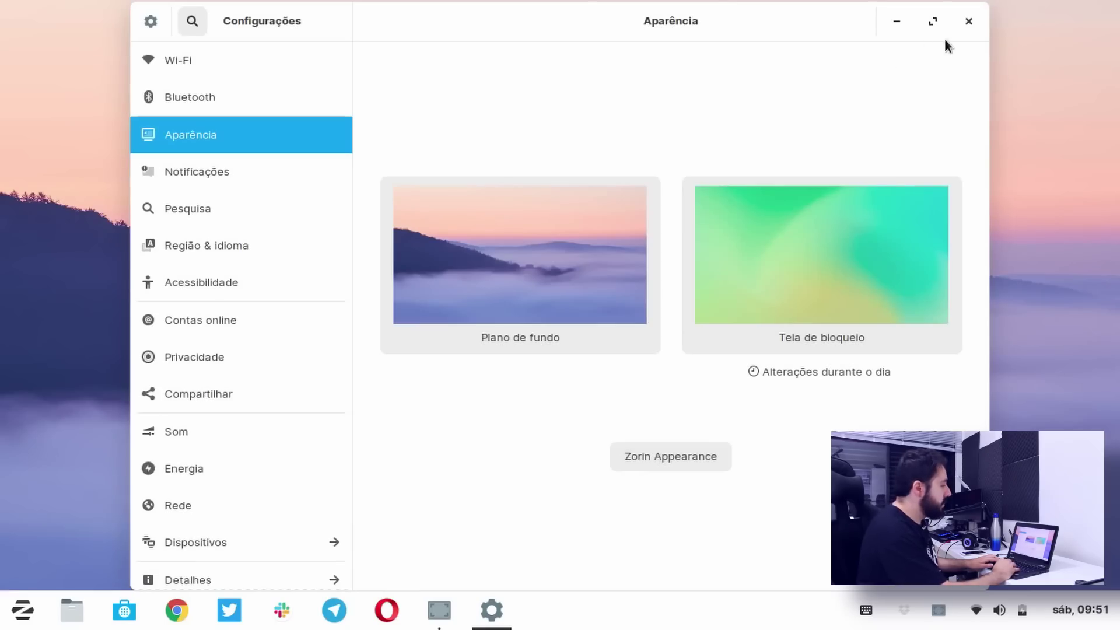
pyautogui.click(934, 22)
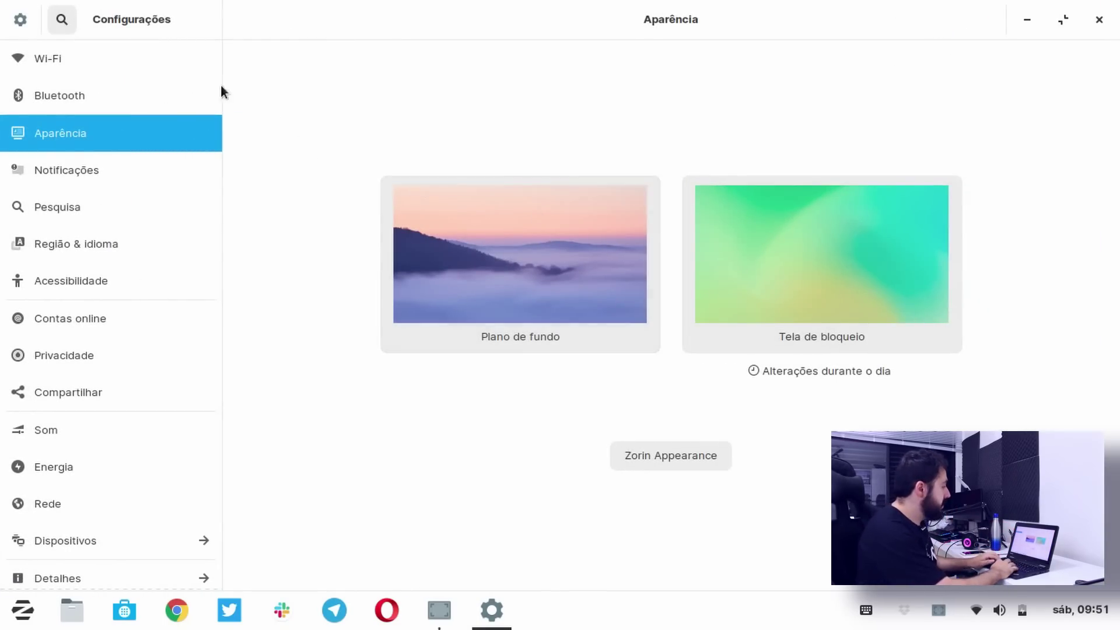
# - Look at the Wi-Fi and Bluetooth pages in Settings
pyautogui.click(197, 73)
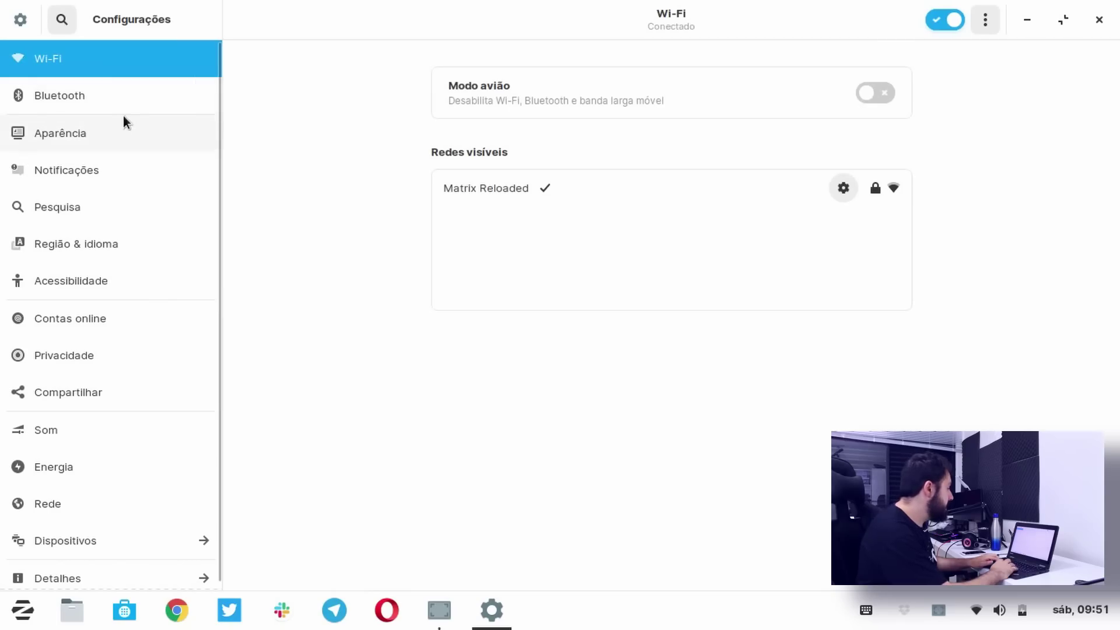
pyautogui.click(119, 100)
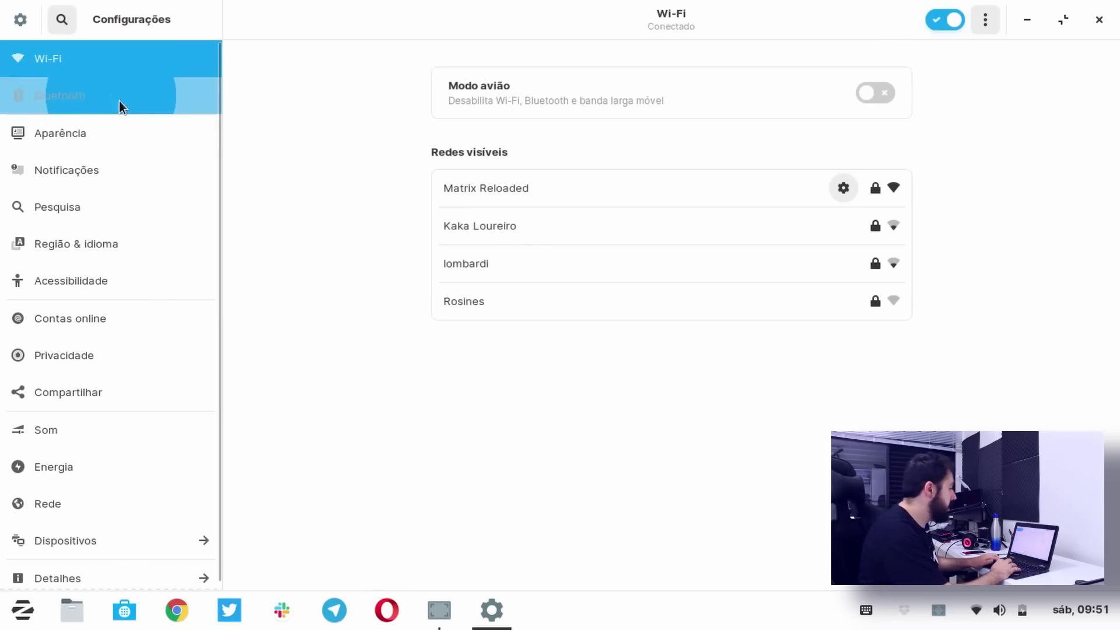
# - Set the desktop background to the green gradient wallpaper that changes during the day, and minimize Settings to reveal the desktop
pyautogui.click(89, 128)
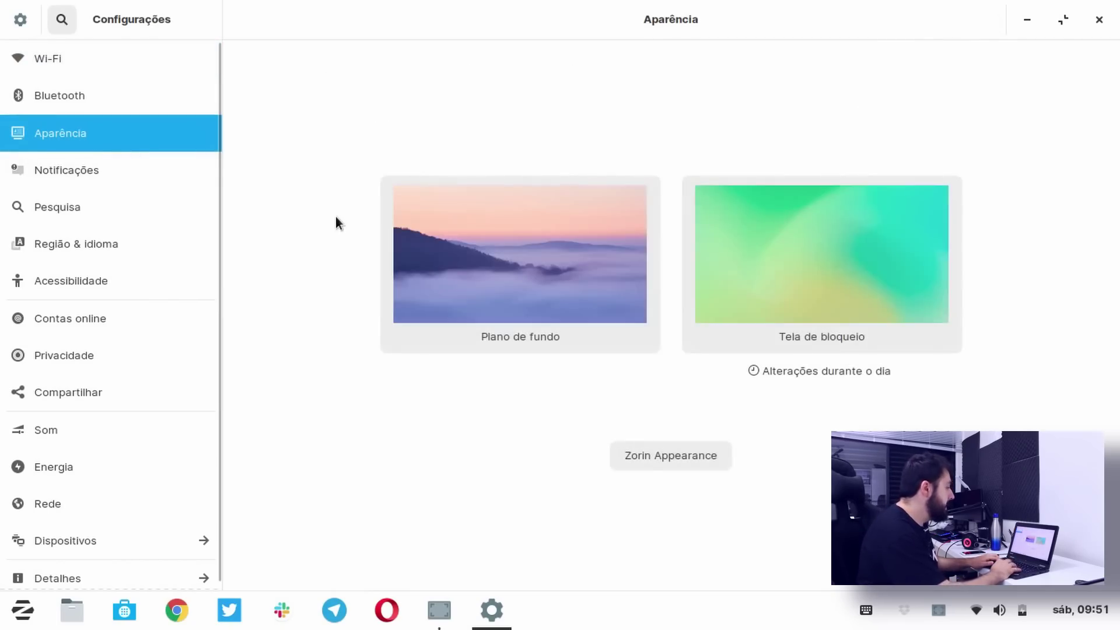
pyautogui.click(558, 264)
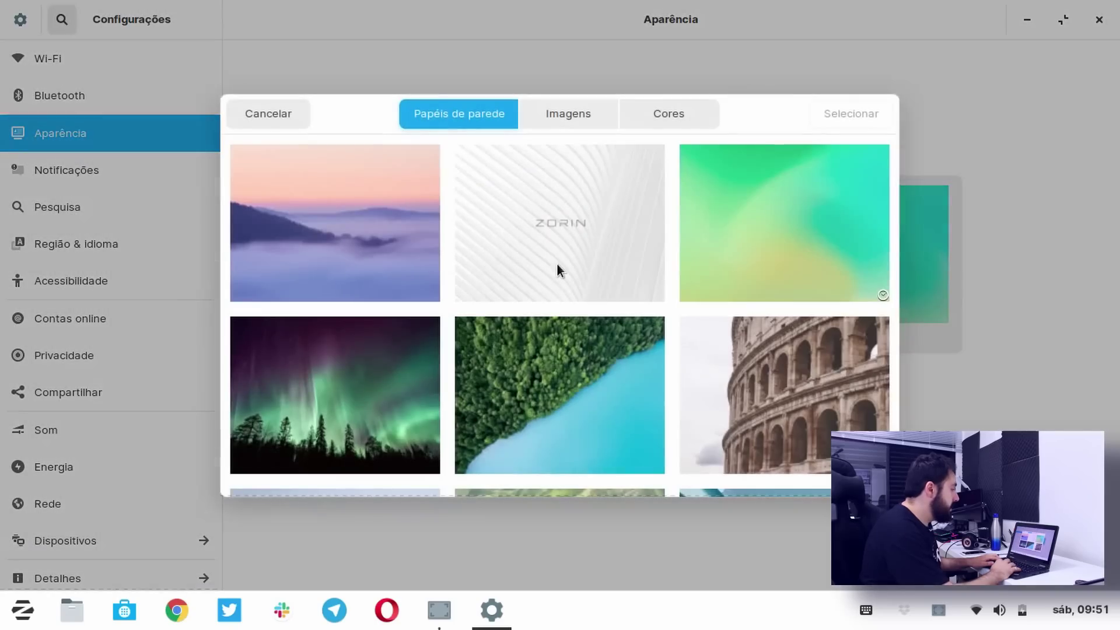
pyautogui.moveTo(897, 204); pyautogui.dragTo(857, 160)
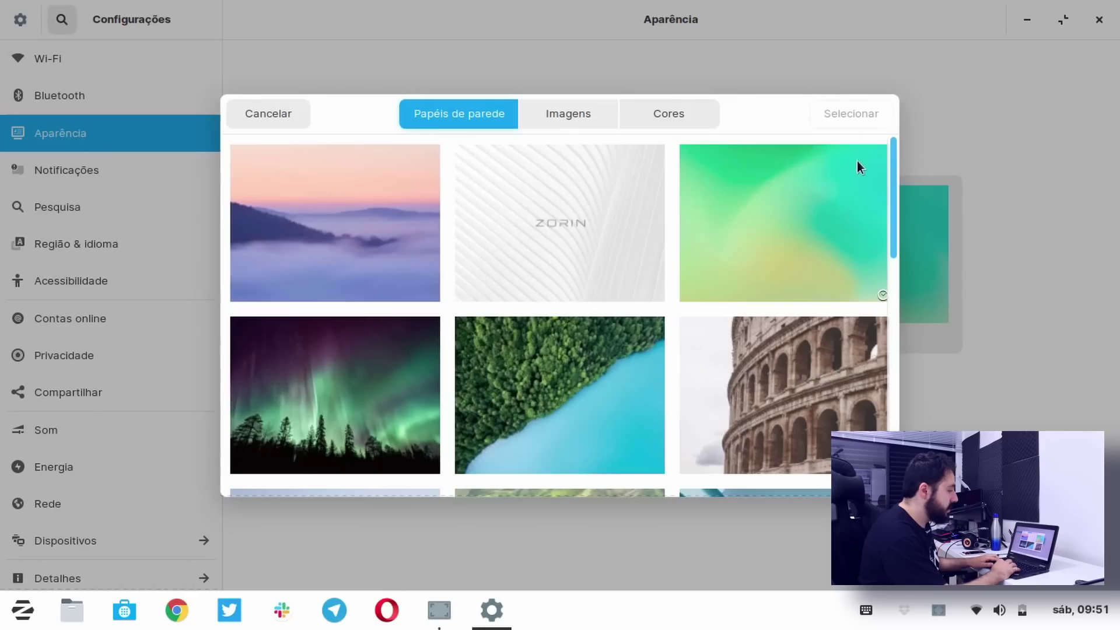
pyautogui.click(789, 246)
pyautogui.click(862, 117)
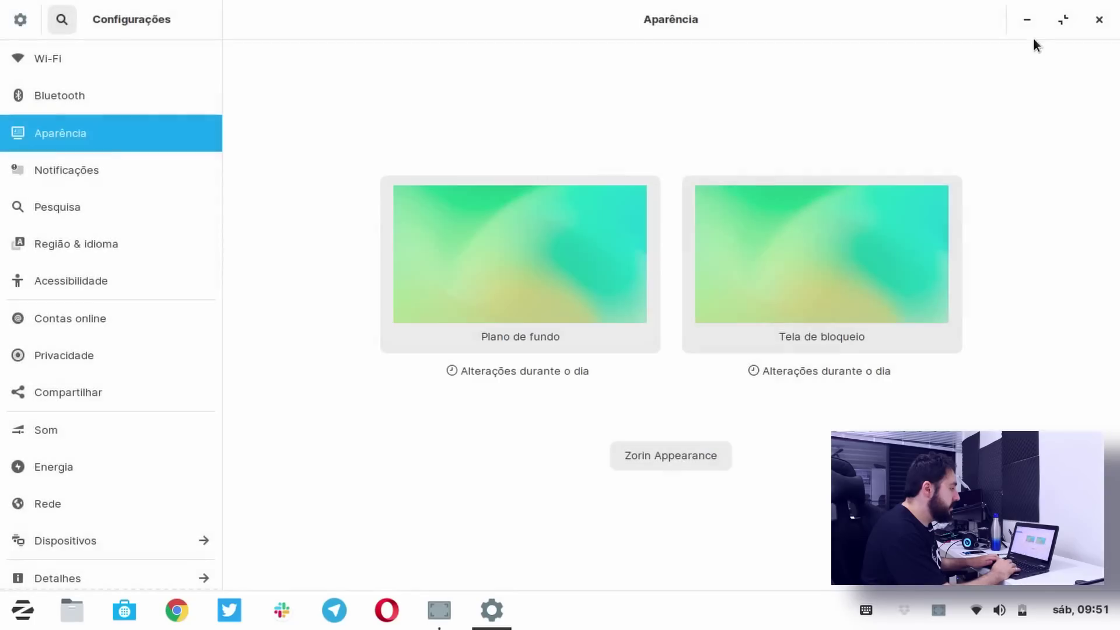
pyautogui.click(1025, 20)
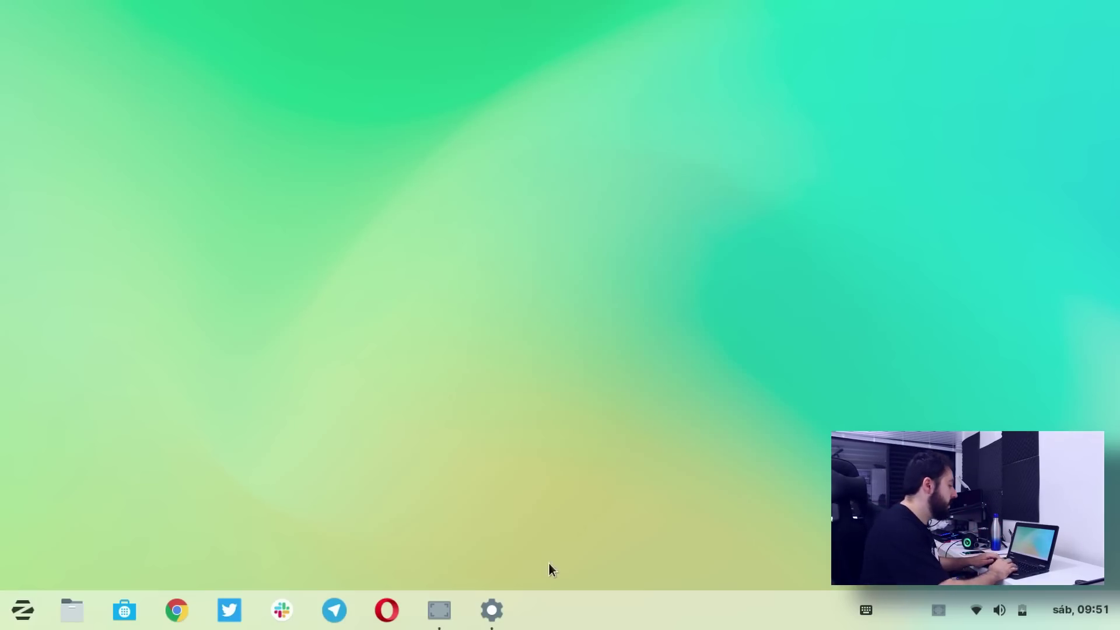
# - Restore Settings and look through its pages from Notifications to Sound, including search, region, accessibility, online accounts, privacy and sharing
pyautogui.click(507, 604)
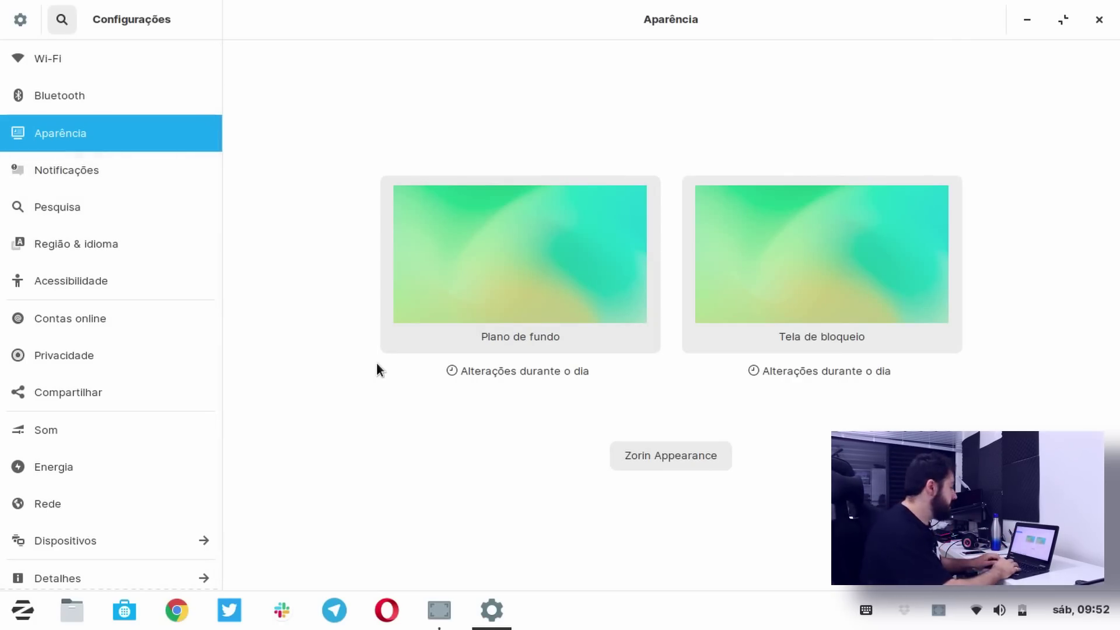
pyautogui.click(163, 173)
pyautogui.click(163, 210)
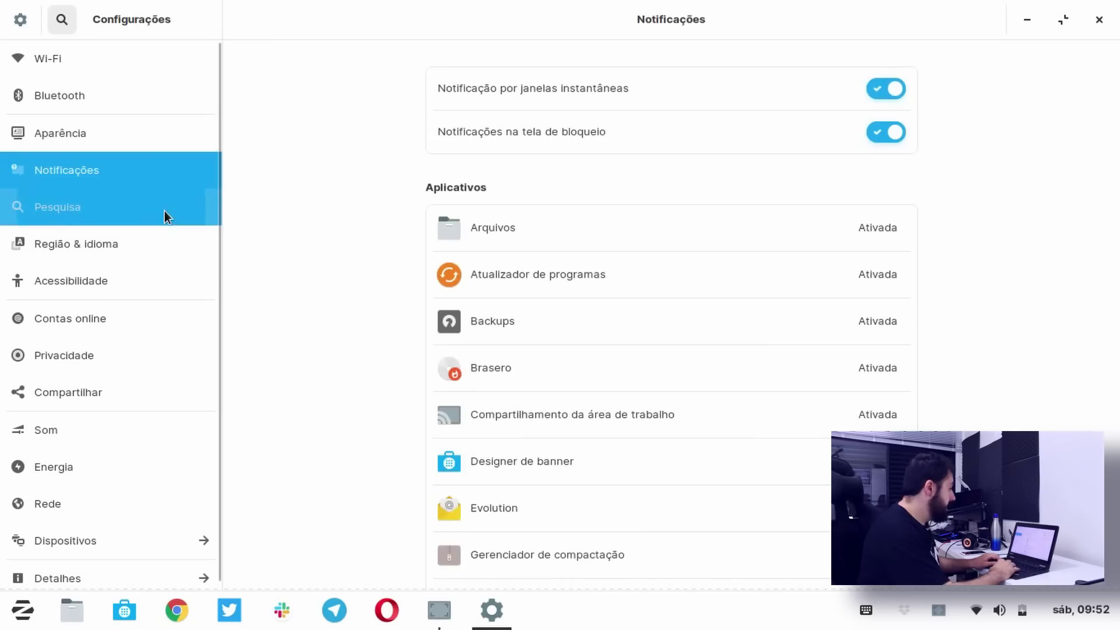
pyautogui.click(142, 268)
pyautogui.click(119, 244)
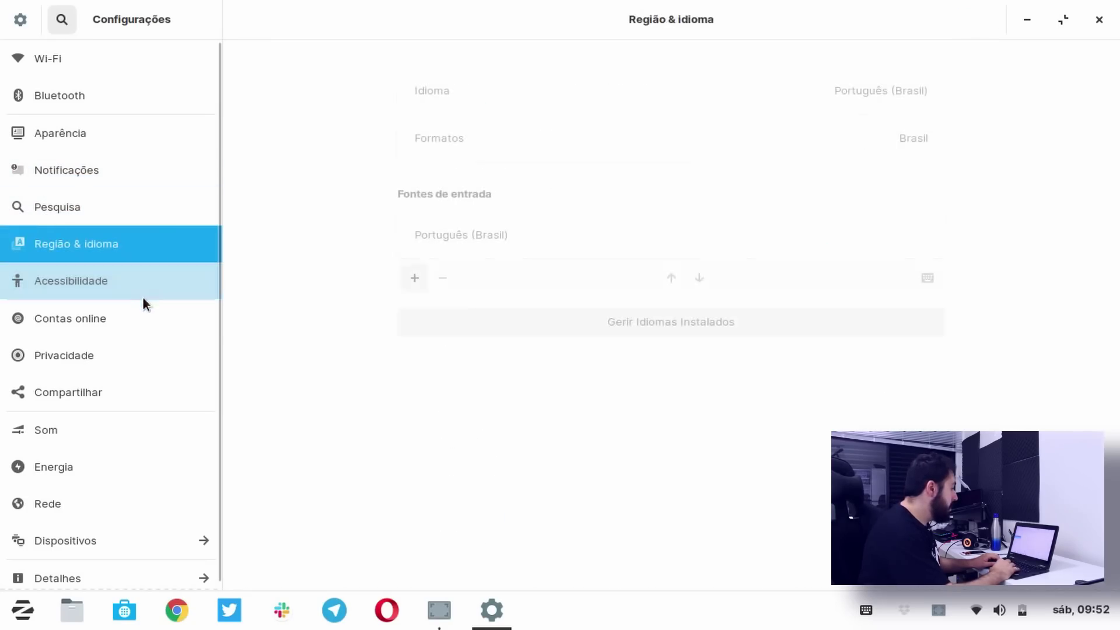
pyautogui.click(142, 316)
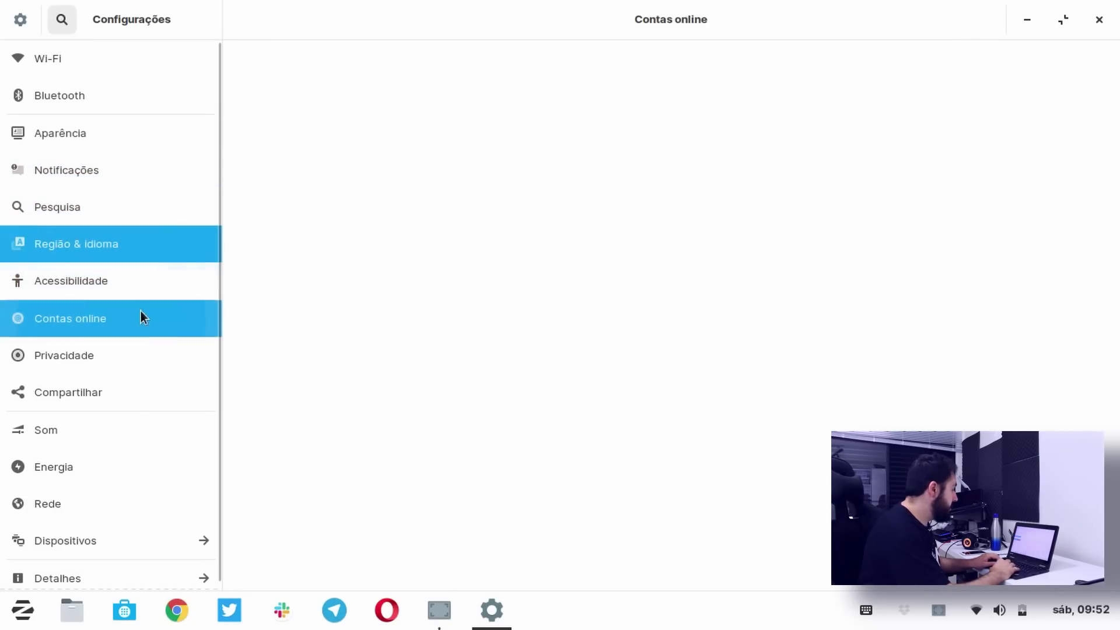
pyautogui.click(139, 357)
pyautogui.click(143, 400)
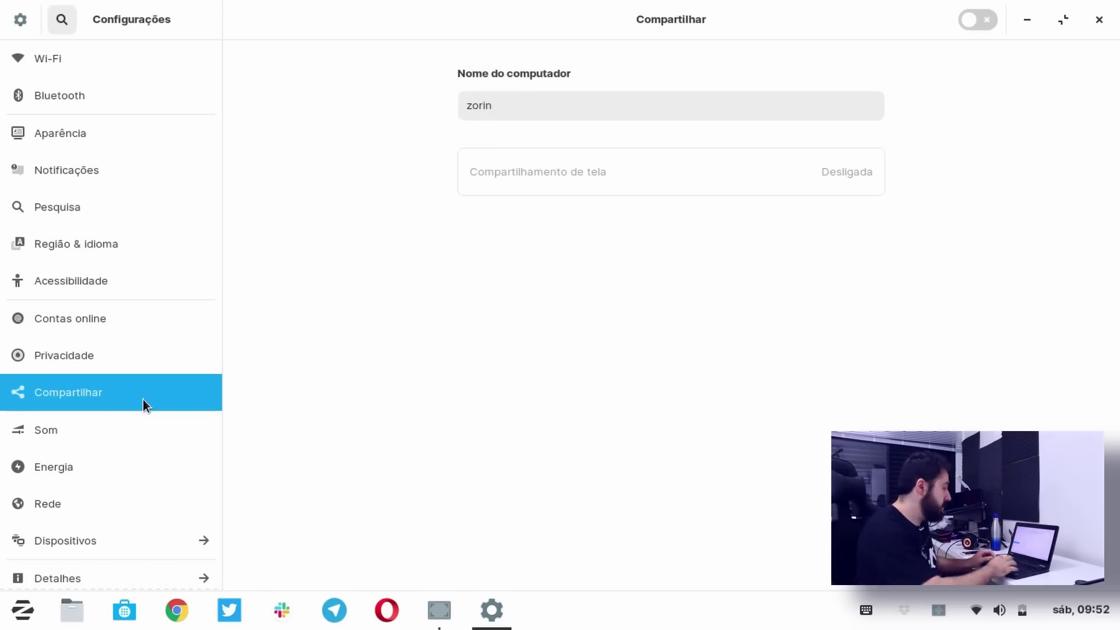
pyautogui.click(118, 424)
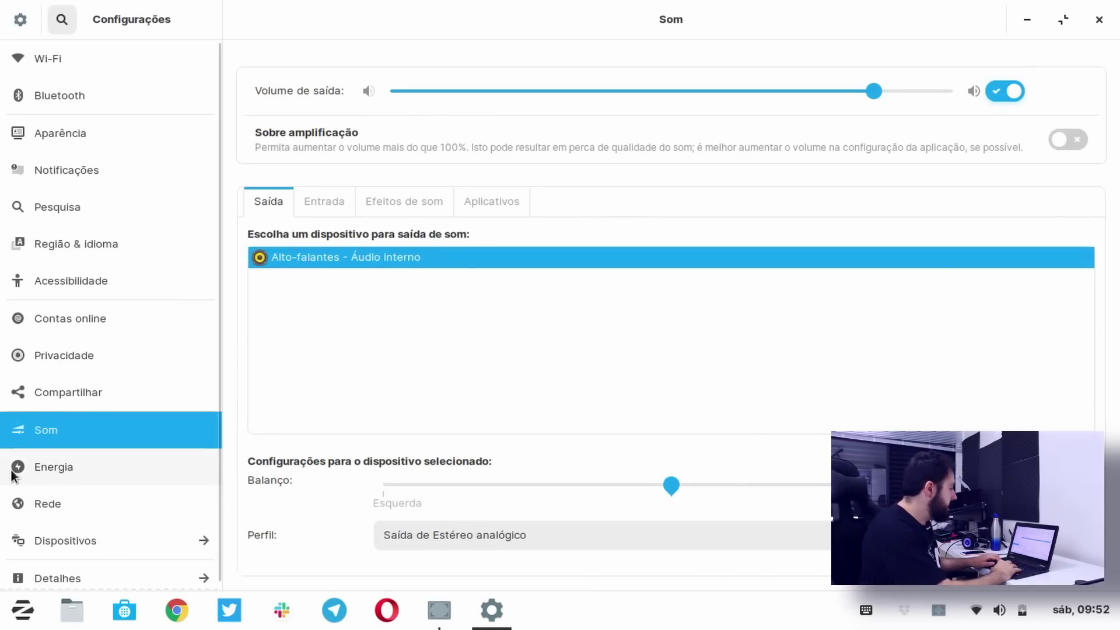
# - Examine the Devices section's display page and the Details section's system information and default applications, returning to the main Settings list
pyautogui.click(182, 541)
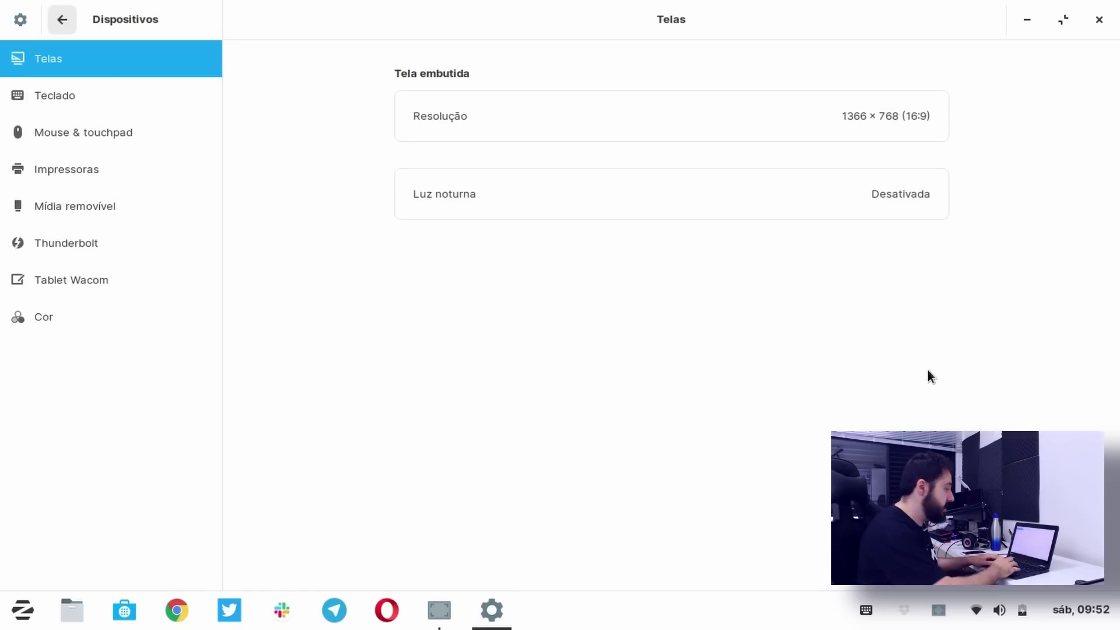
pyautogui.click(62, 19)
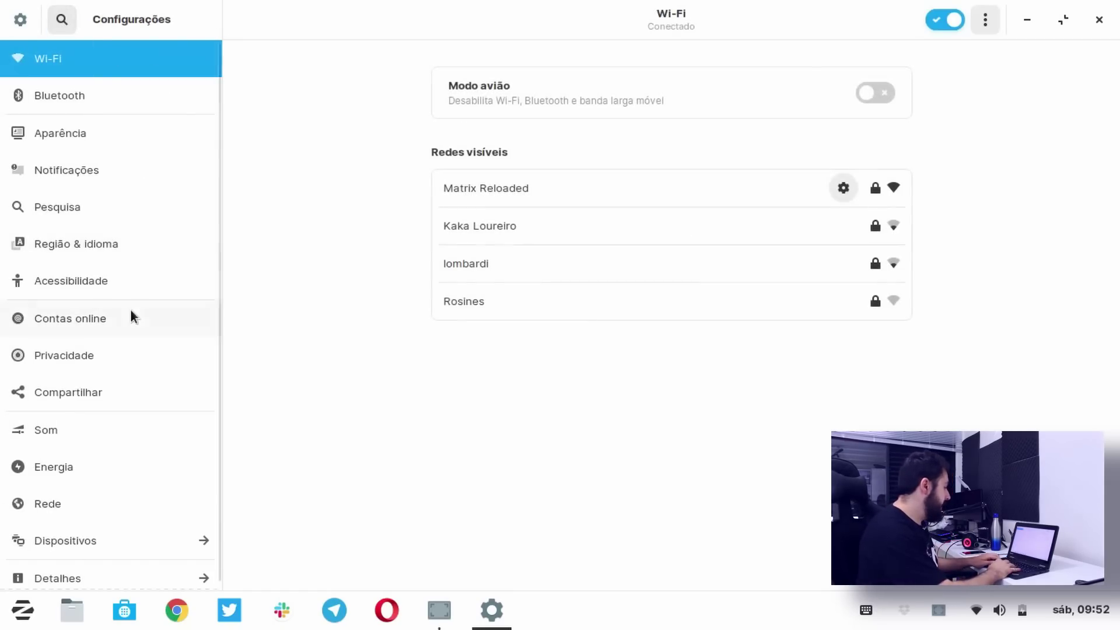
pyautogui.click(155, 576)
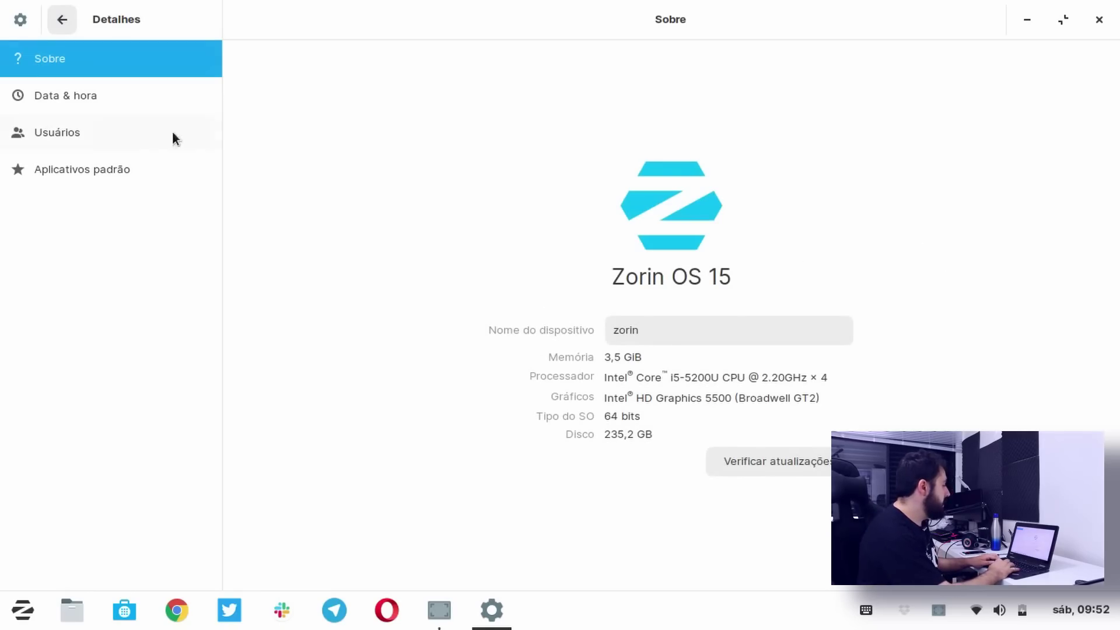
pyautogui.click(148, 169)
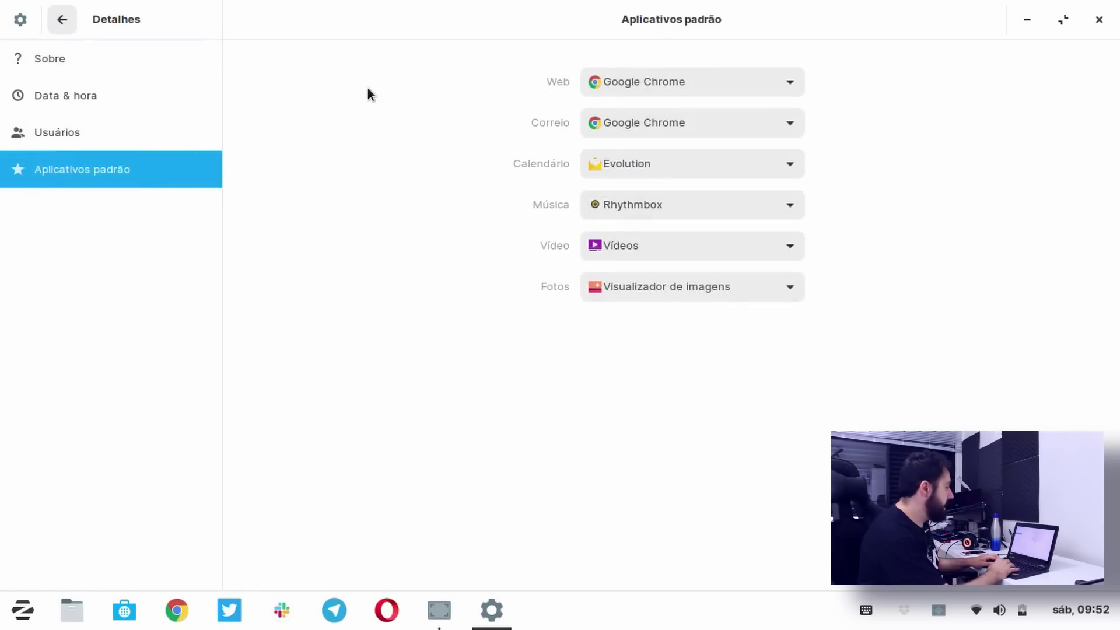
pyautogui.click(61, 26)
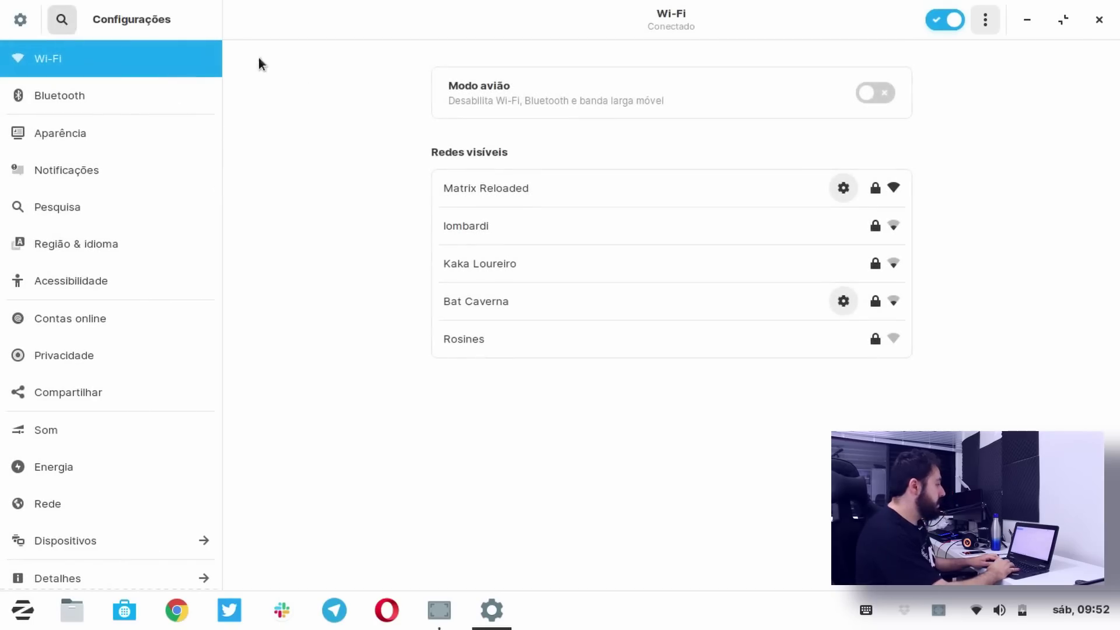
# - Restore the Settings window to its unmaximized size, reposition it slightly and open Zorin Appearance from the Appearance page
pyautogui.click(1063, 20)
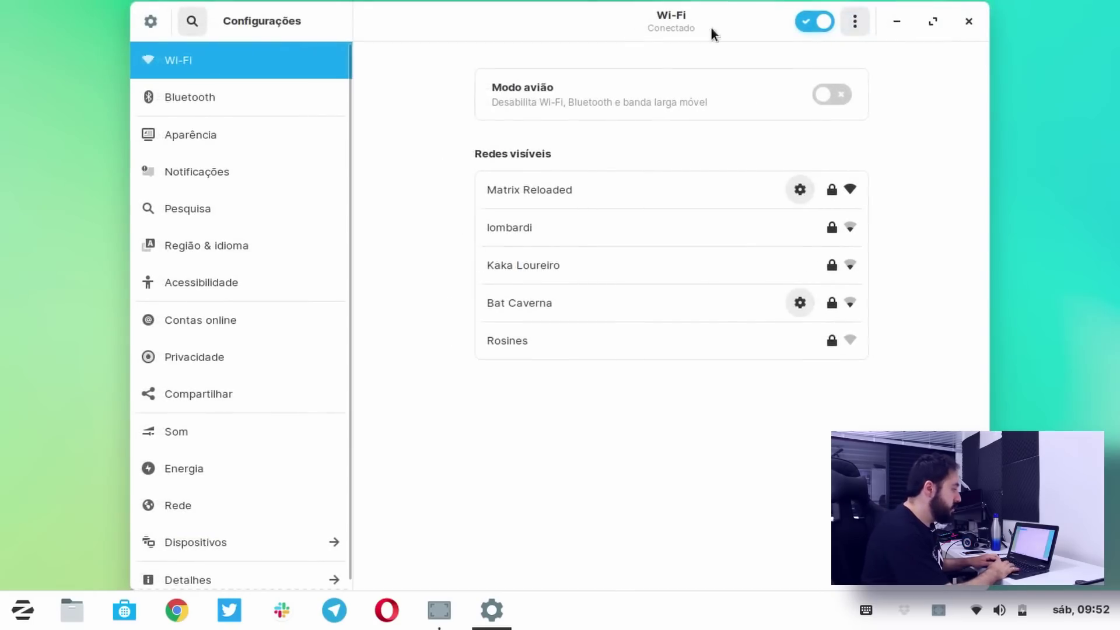
pyautogui.moveTo(711, 28); pyautogui.dragTo(670, 17)
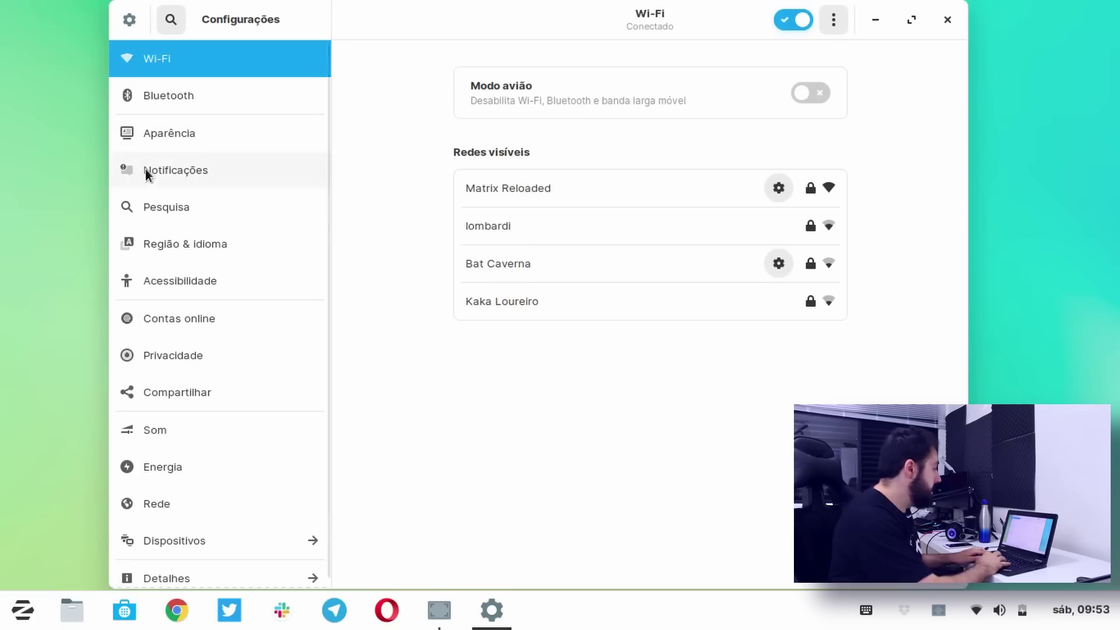
pyautogui.click(228, 133)
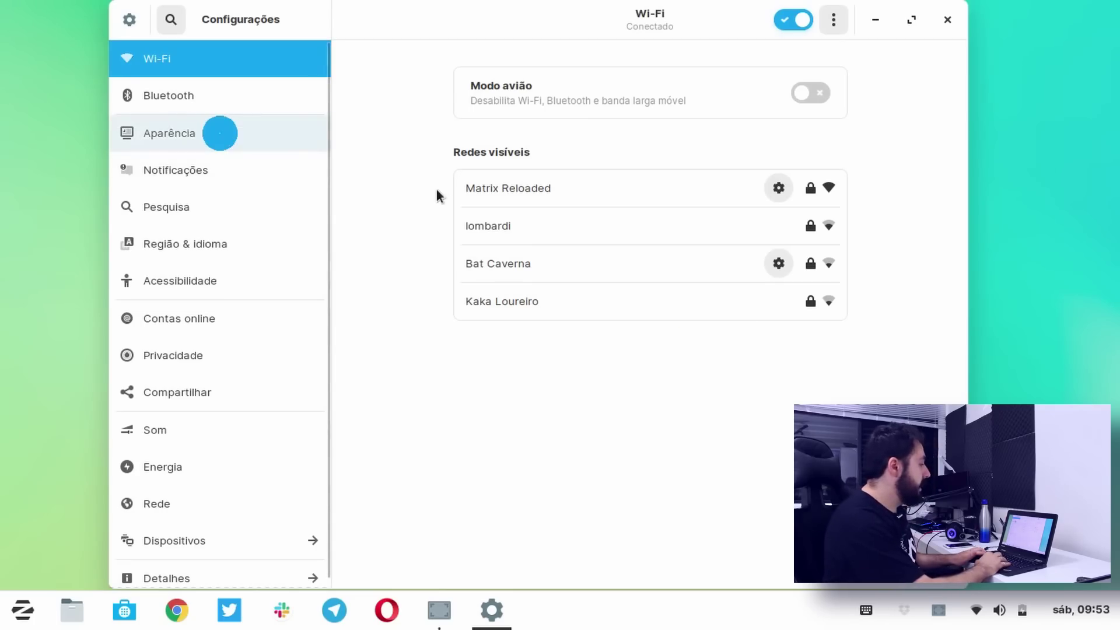
pyautogui.click(639, 461)
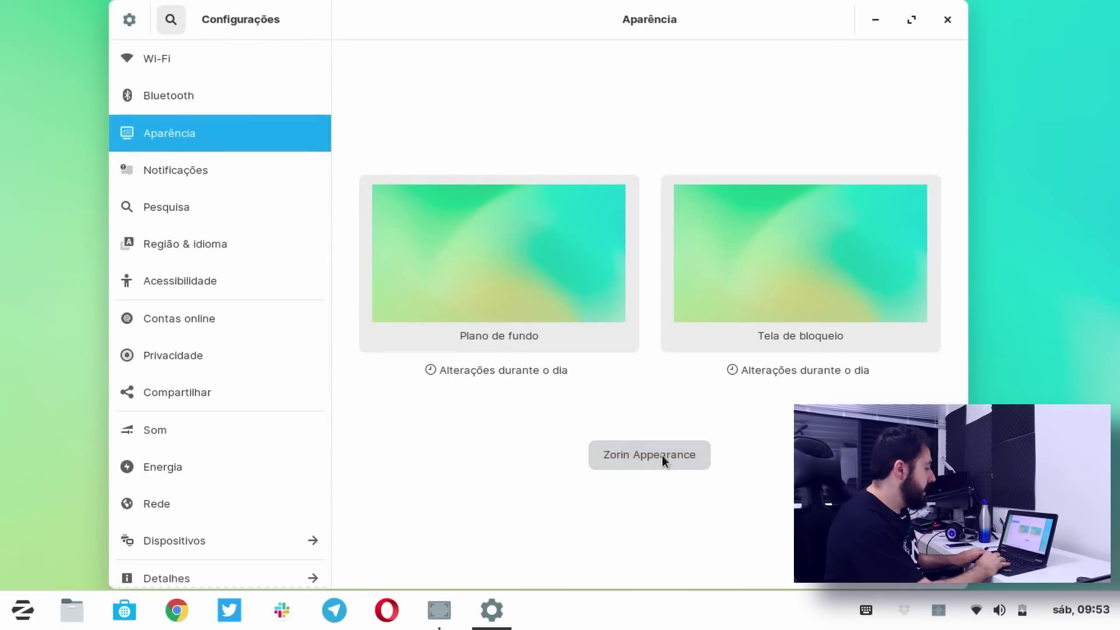
# - Search the application menu for "zorin" and dismiss the menu
pyautogui.click(23, 613)
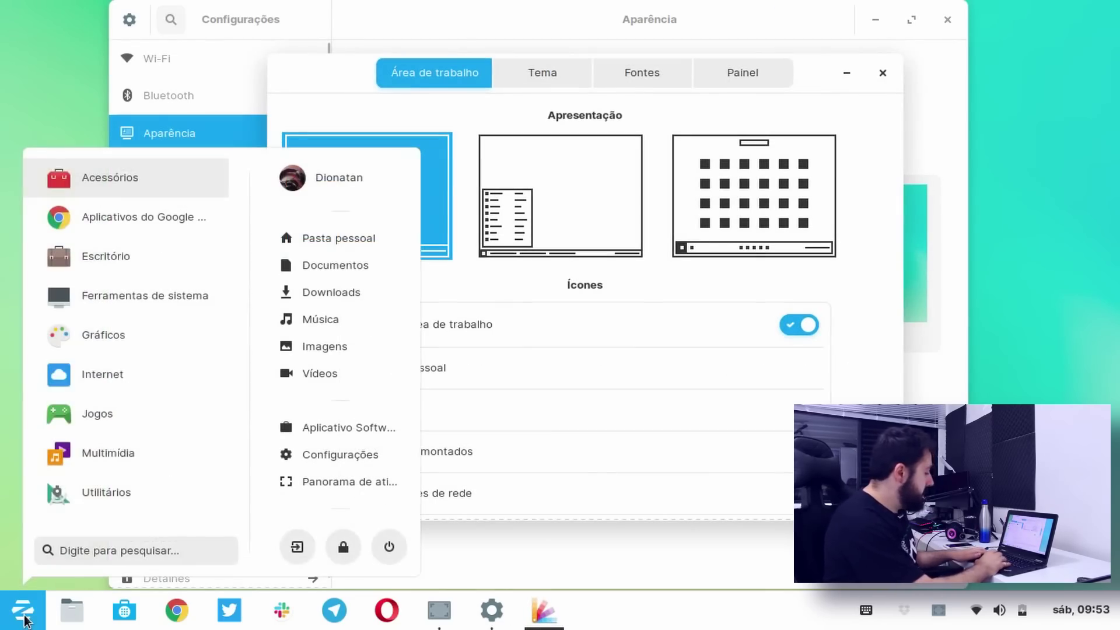
pyautogui.write('zorin')
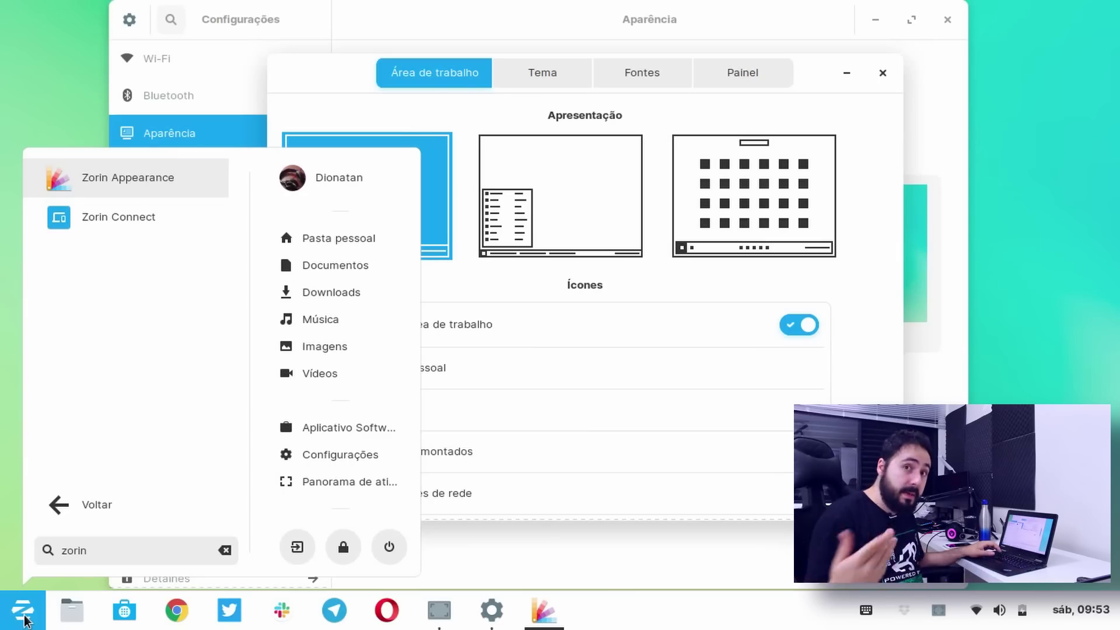
pyautogui.click(26, 620)
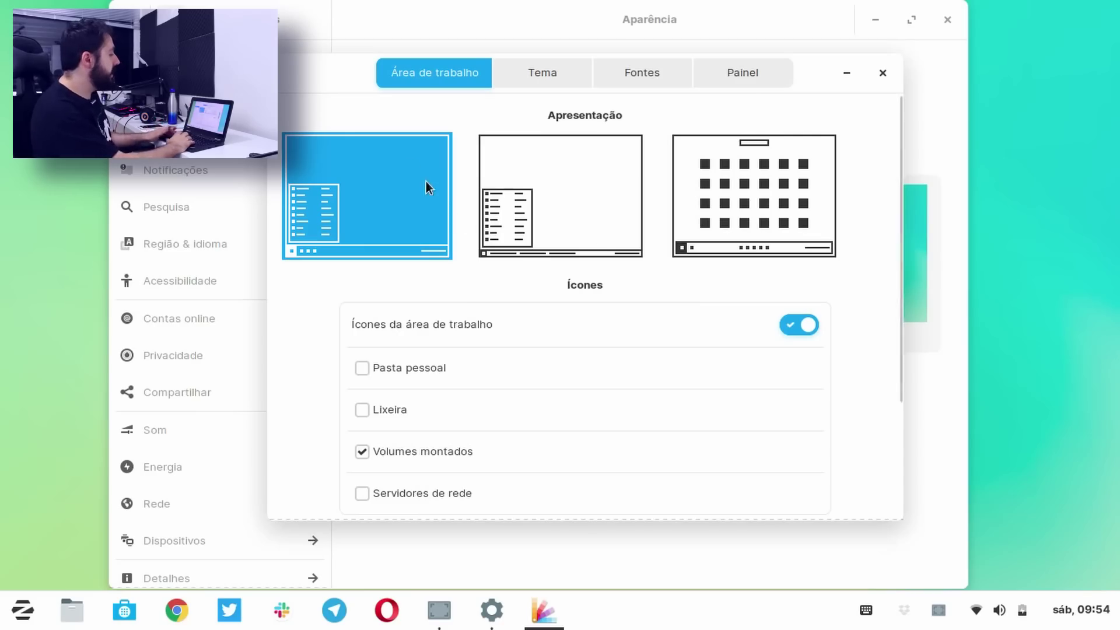
# - Apply the second desktop layout and try its labelled taskbar by switching between Settings and Zorin Appearance
pyautogui.click(552, 231)
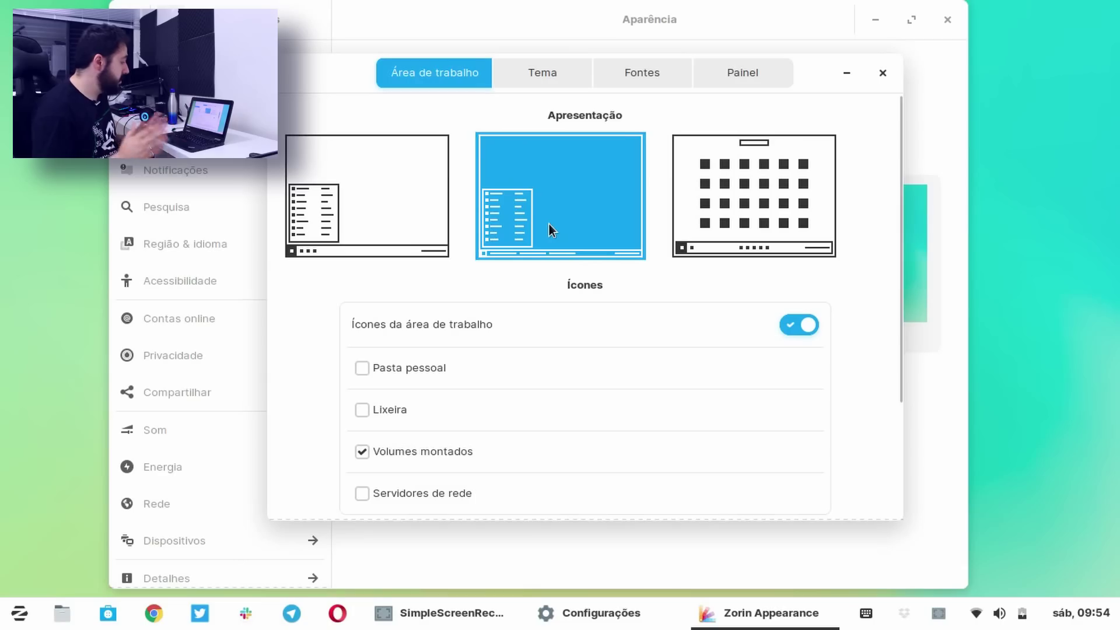
pyautogui.click(609, 620)
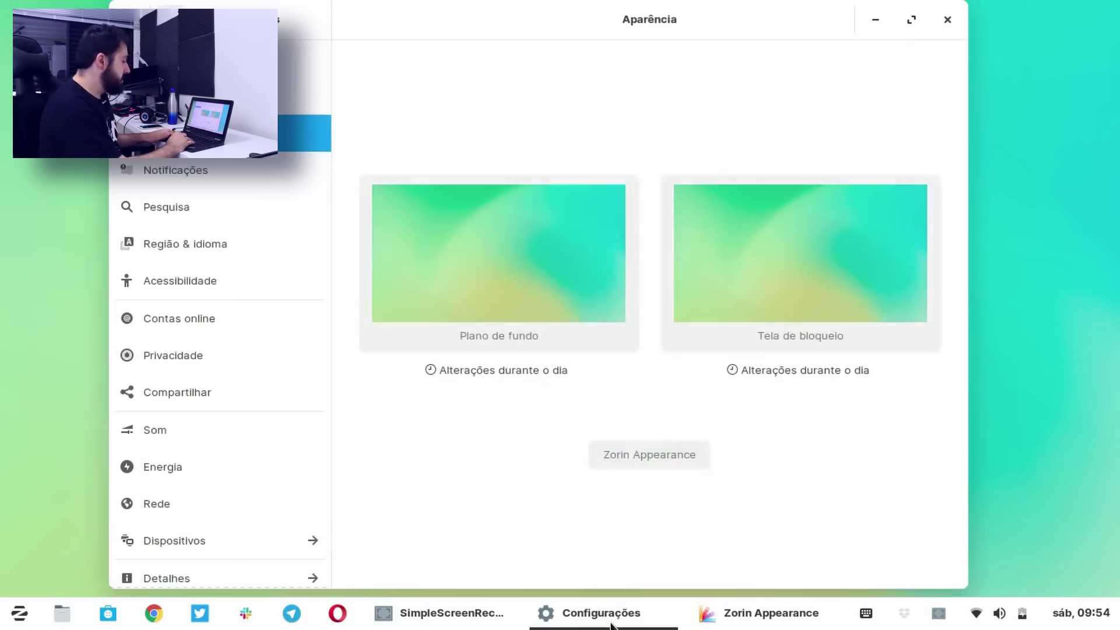
pyautogui.click(744, 614)
pyautogui.moveTo(744, 612)
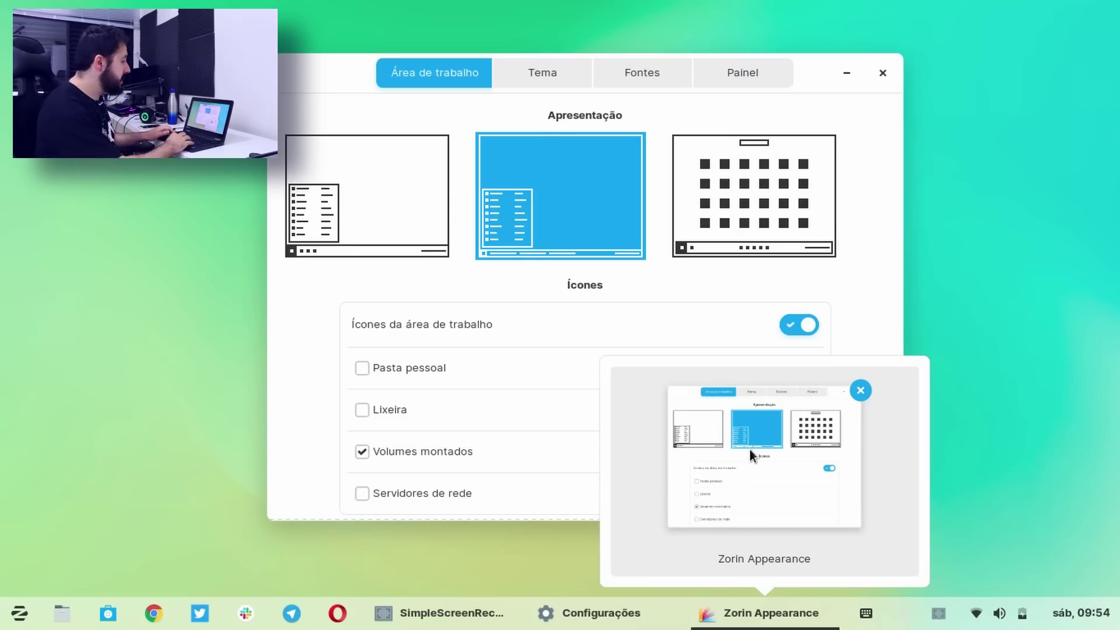
# - Apply the third desktop layout, with the application grid and centred taskbar icons, and minimize Zorin Appearance
pyautogui.click(794, 195)
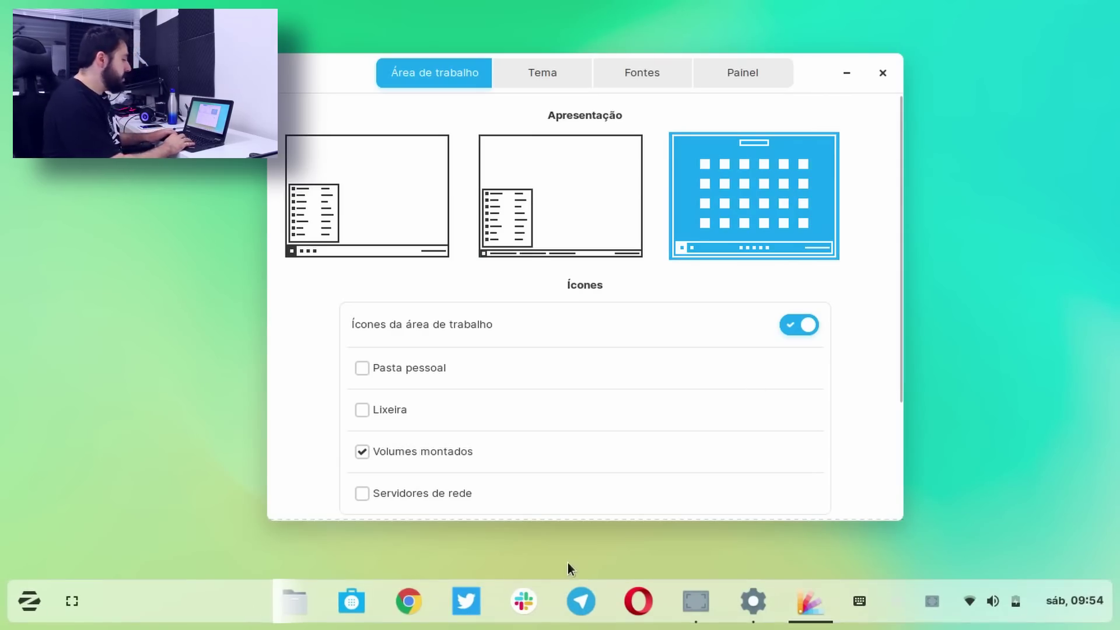
pyautogui.click(847, 73)
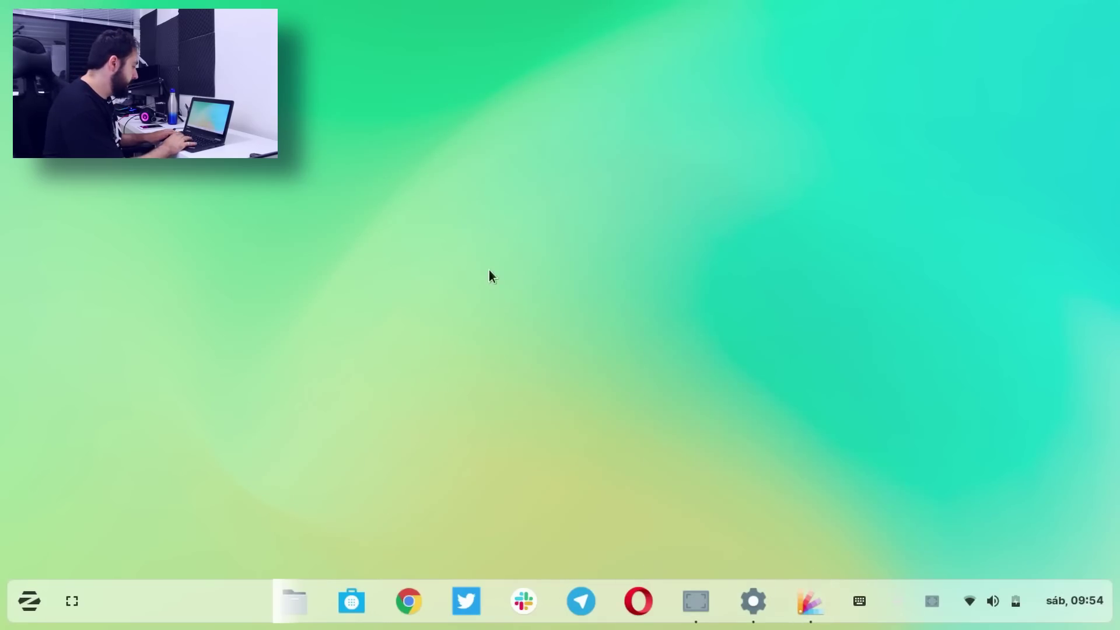
# - Set the desktop background to the teal ocean wave photo at the end of the wallpaper collection
pyautogui.rightClick(490, 270)
pyautogui.click(664, 432)
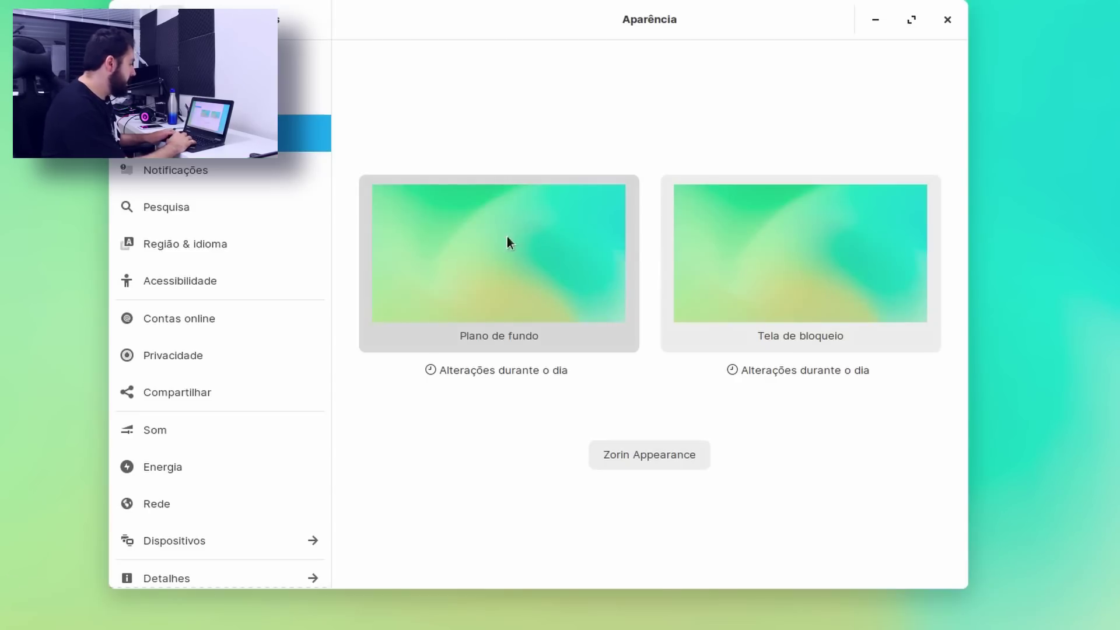
pyautogui.click(499, 245)
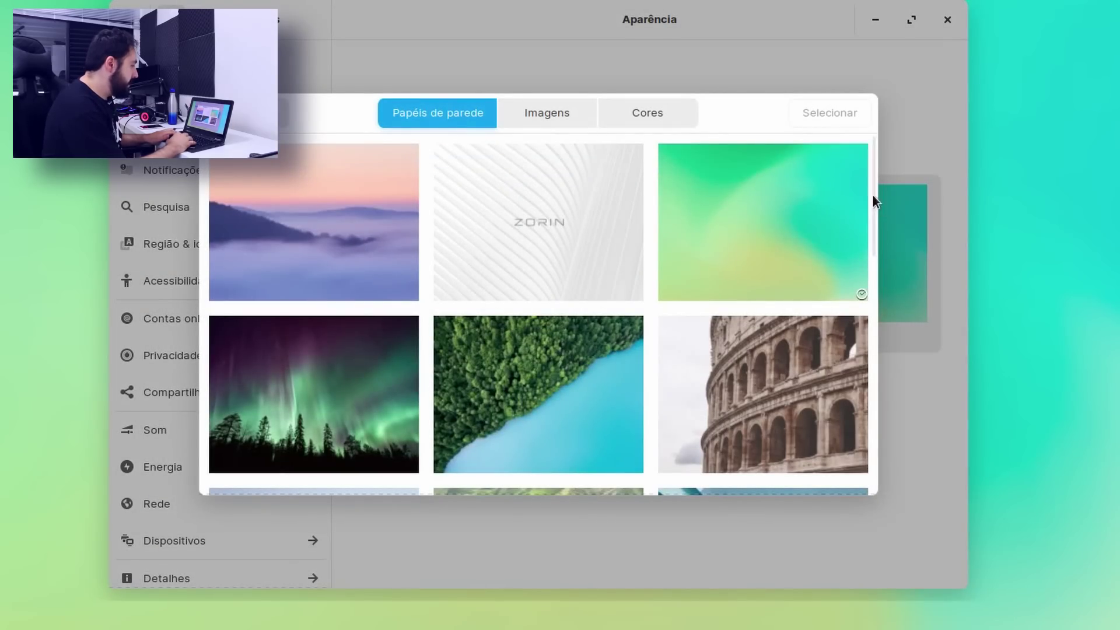
pyautogui.moveTo(873, 195); pyautogui.dragTo(874, 440)
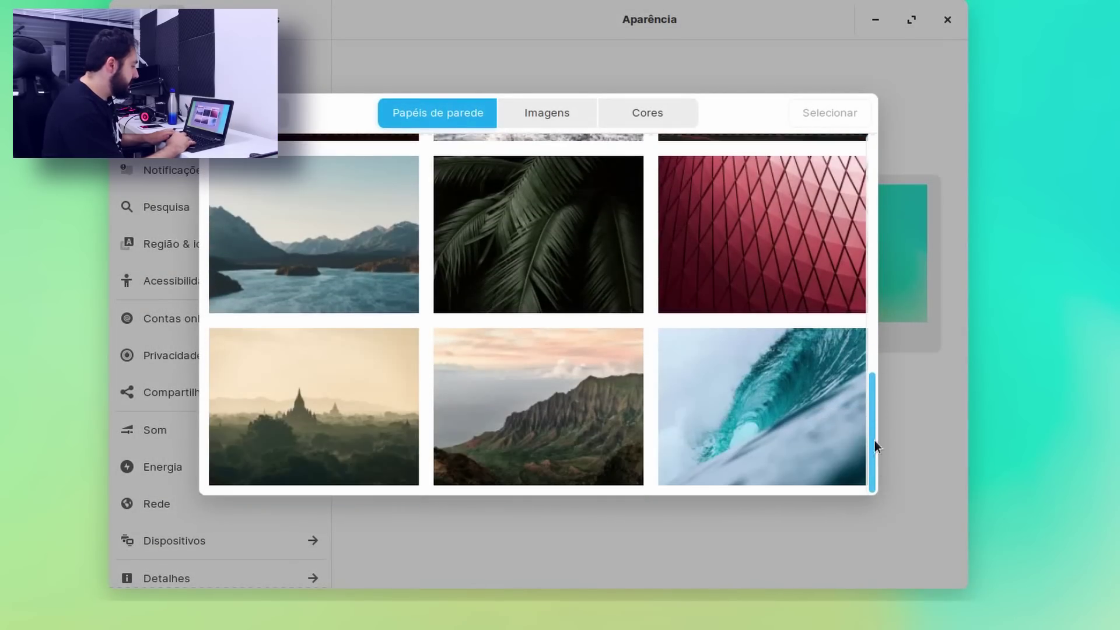
pyautogui.click(817, 443)
pyautogui.click(835, 114)
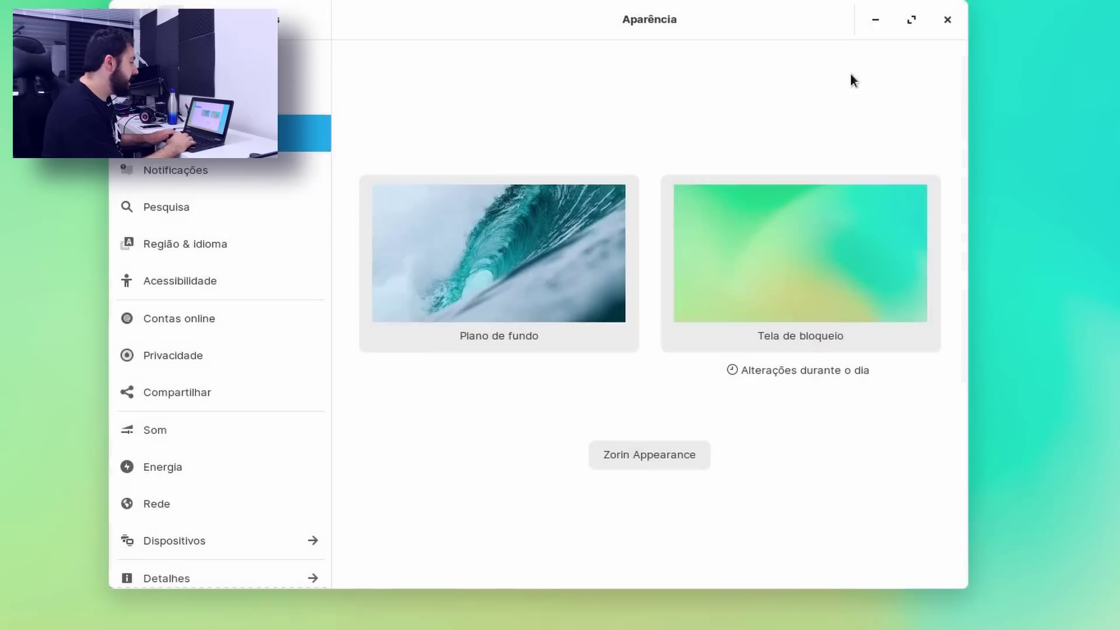
# - Minimize the Settings window to view the new wallpaper, restore it and close it
pyautogui.click(875, 20)
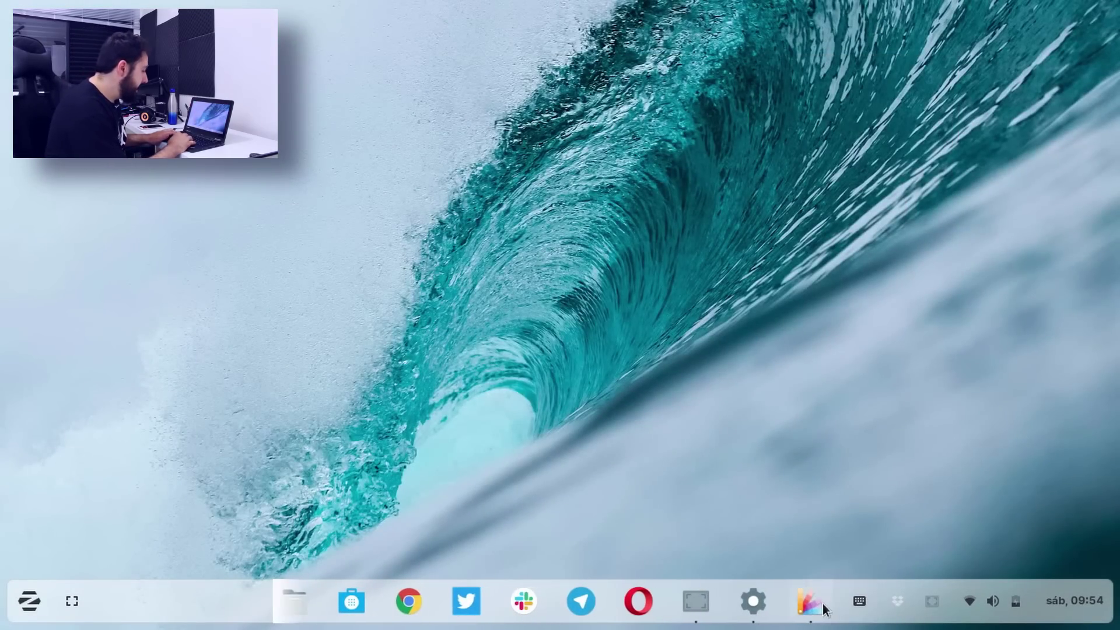
pyautogui.click(756, 604)
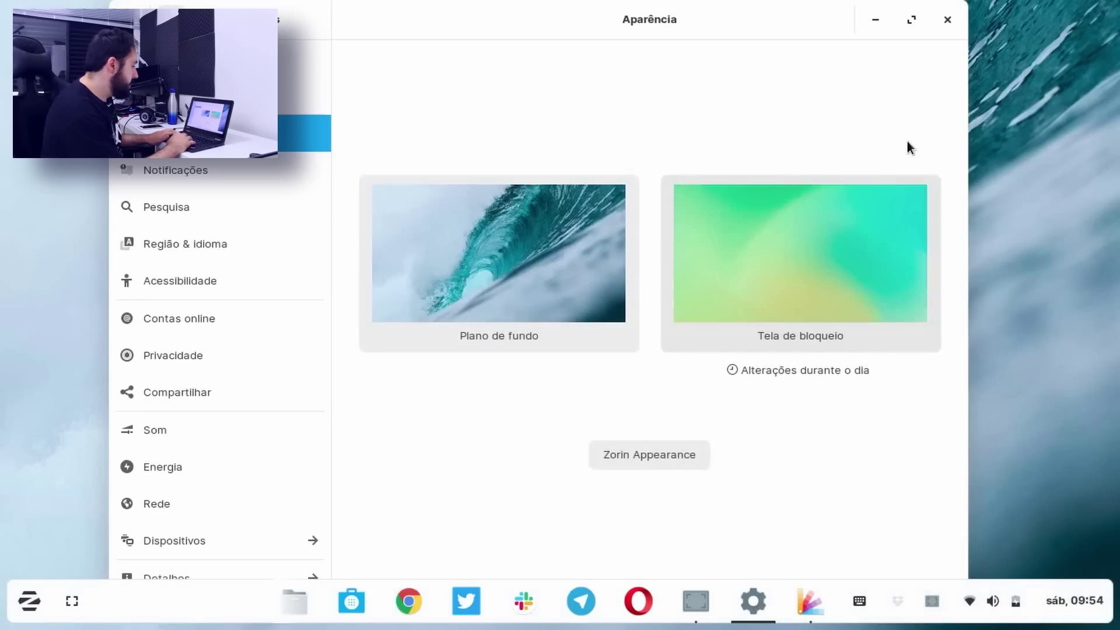
pyautogui.click(946, 23)
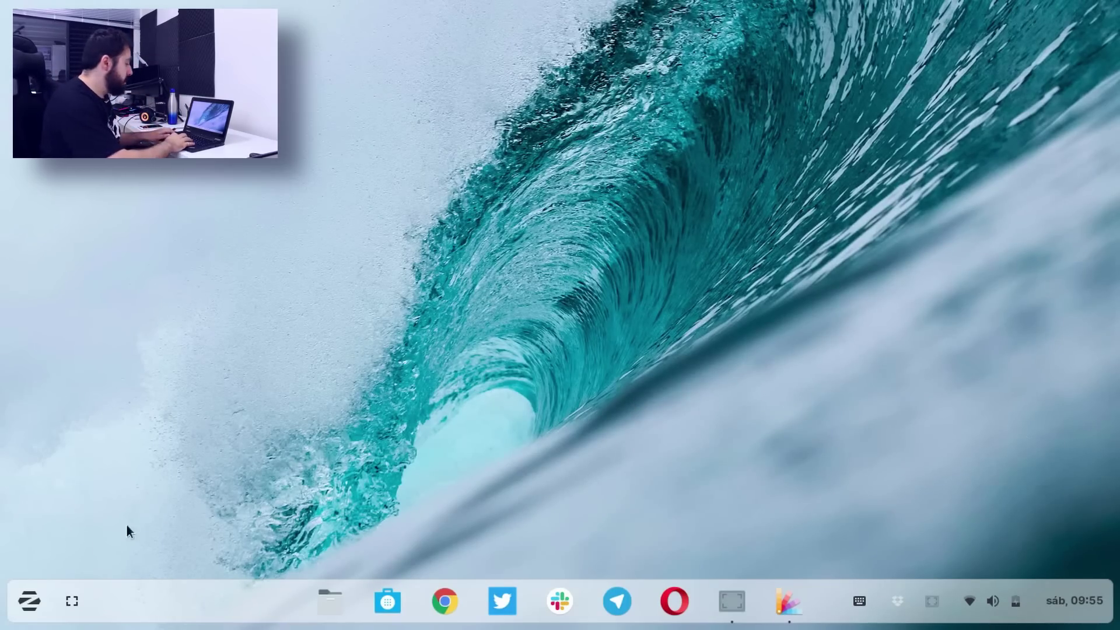
# - Browse the pages of the full-screen application grid and leave it
pyautogui.click(27, 601)
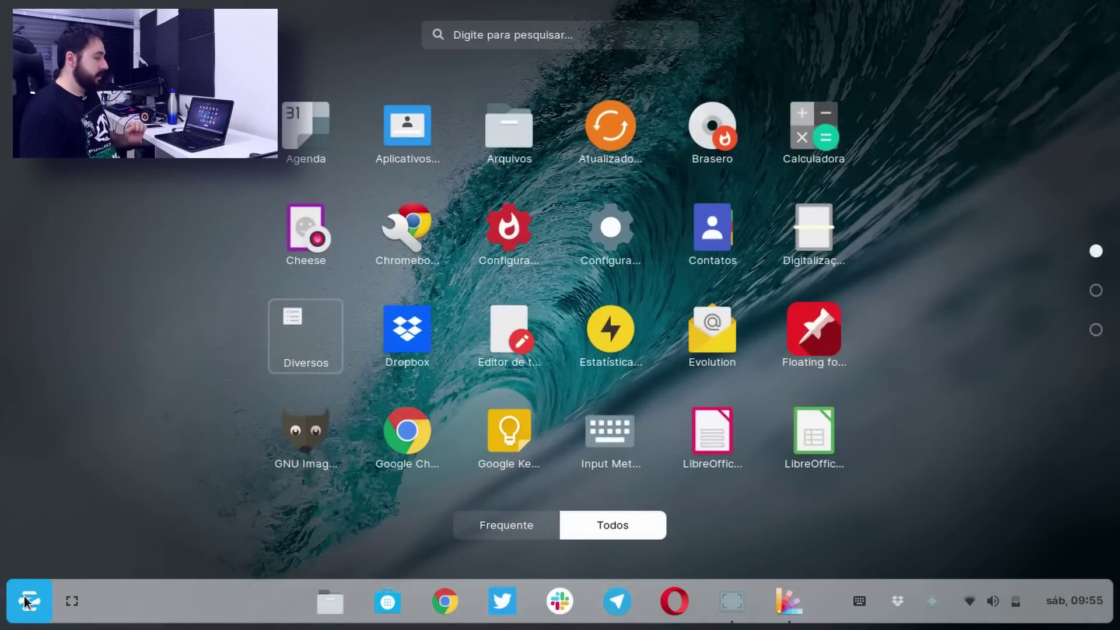
pyautogui.click(1096, 330)
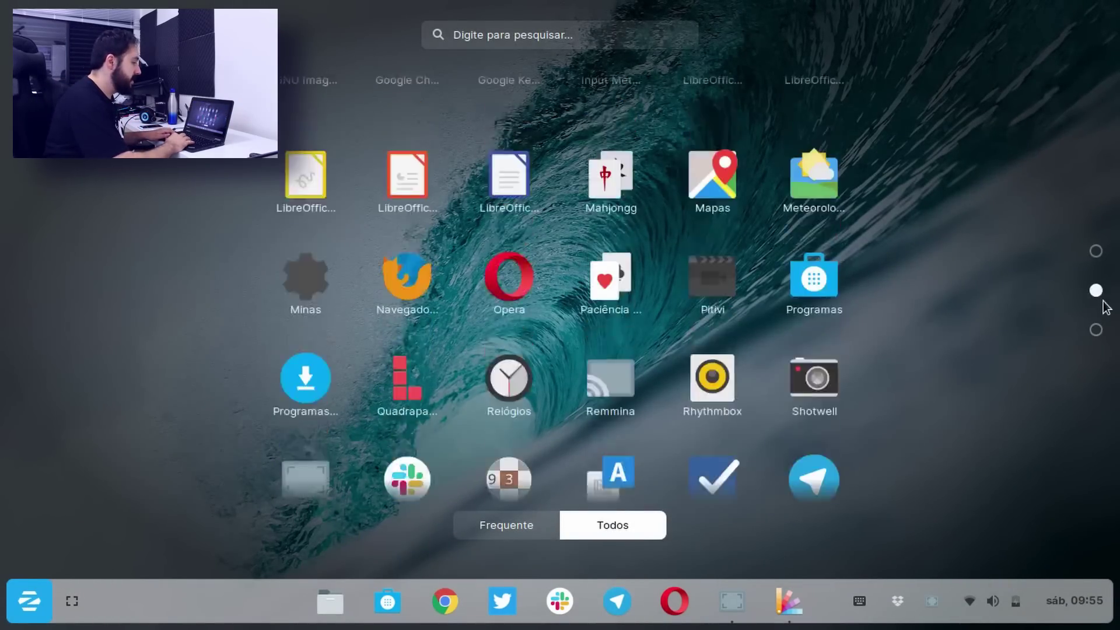
pyautogui.click(1096, 251)
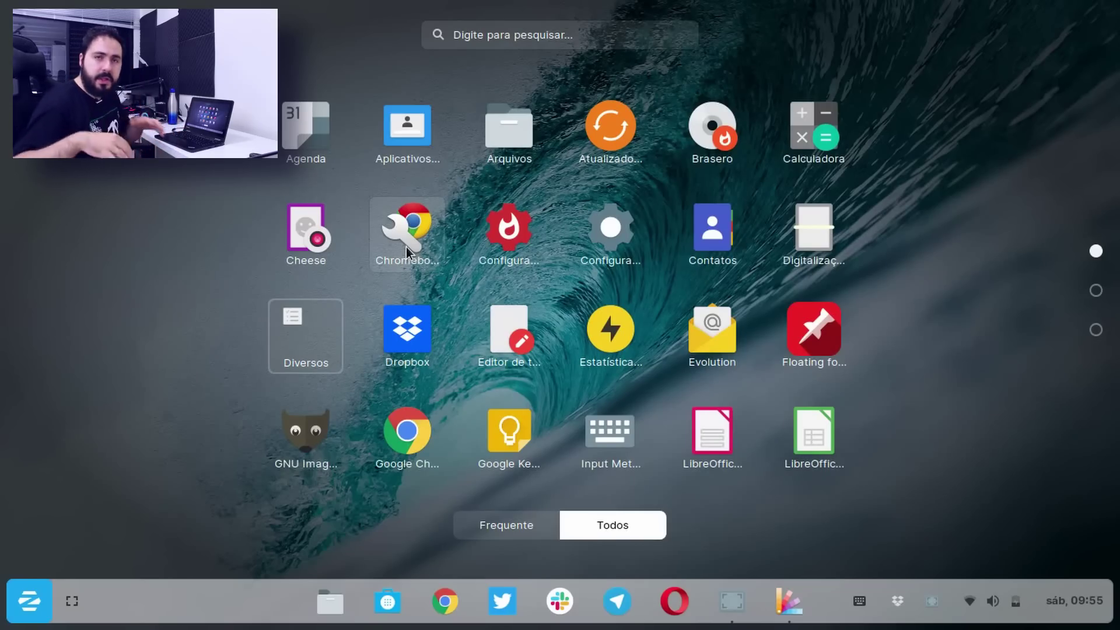
pyautogui.press('Escape')
# - Show and dismiss the activities overview repeatedly with no application grid open
pyautogui.press('super')
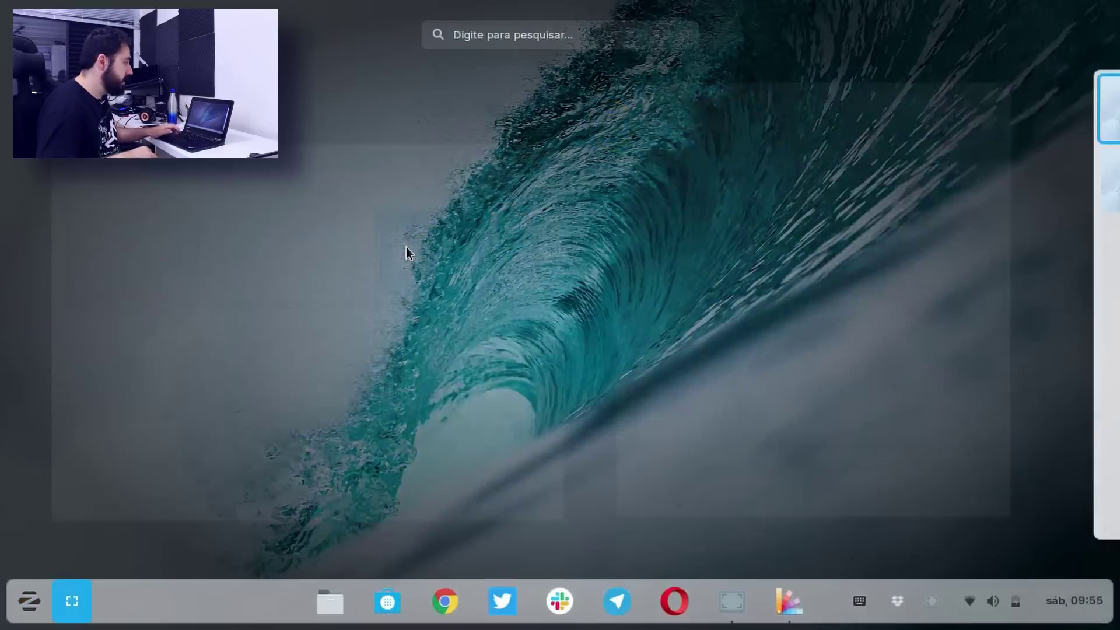
pyautogui.press('super')
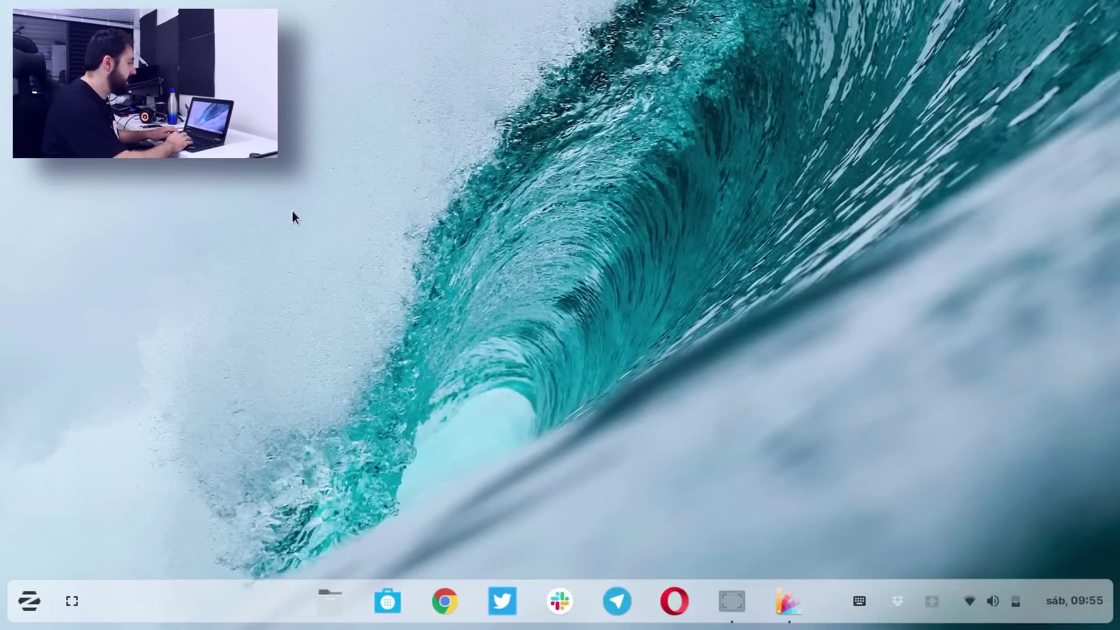
pyautogui.press('super')
pyautogui.press('super')
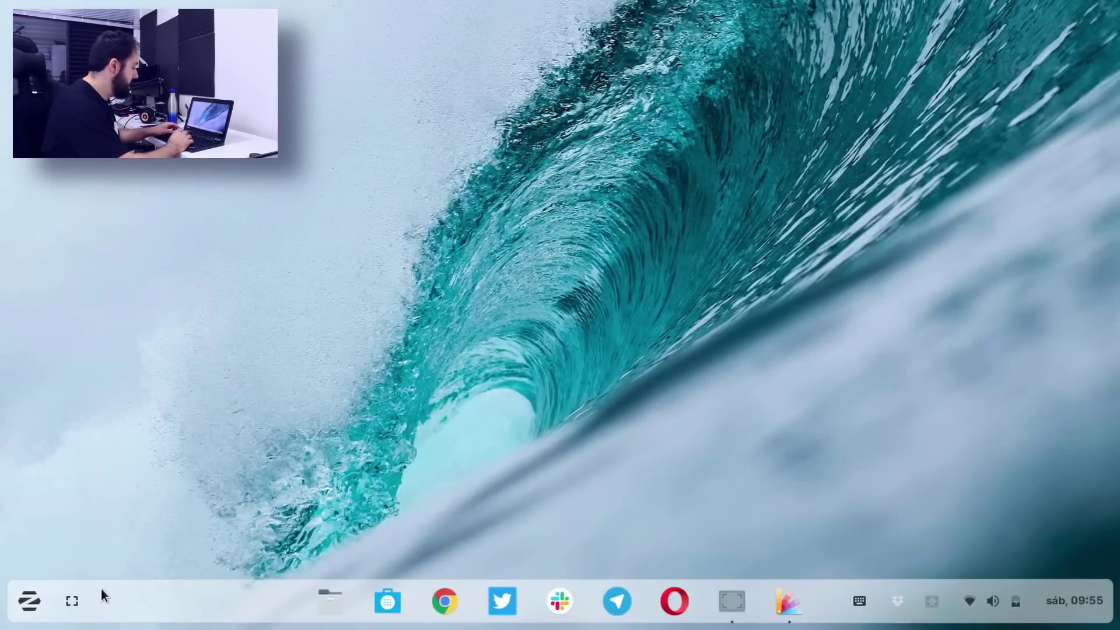
# - Show and dismiss the application grid, and view the open windows in the activities overview before returning to the desktop
pyautogui.press('super')
pyautogui.press('super+a')
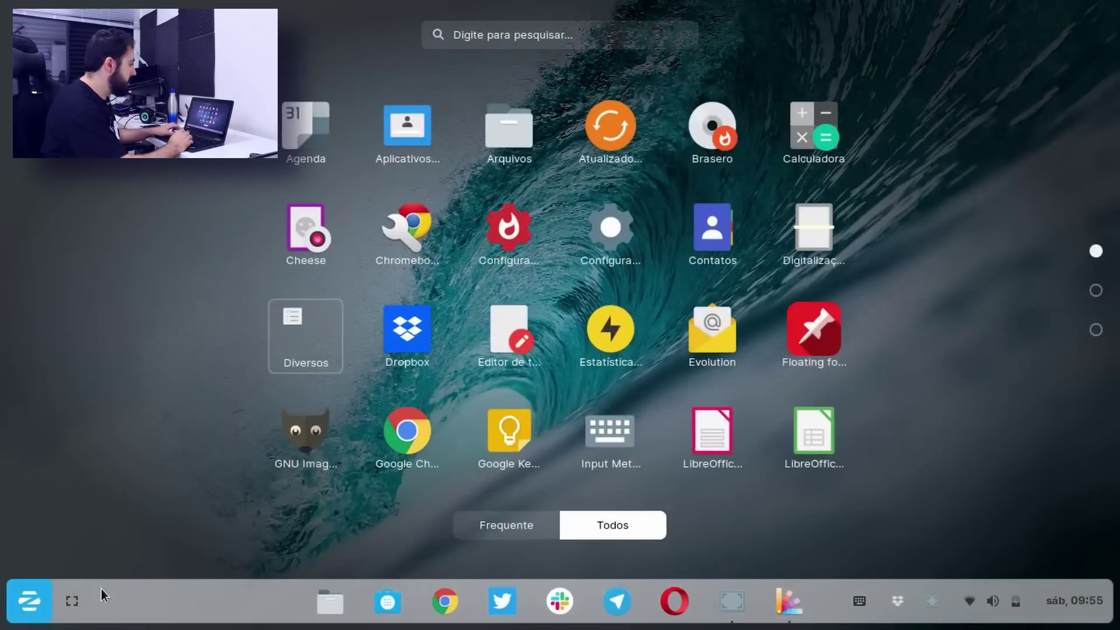
pyautogui.press('Escape')
pyautogui.click(49, 592)
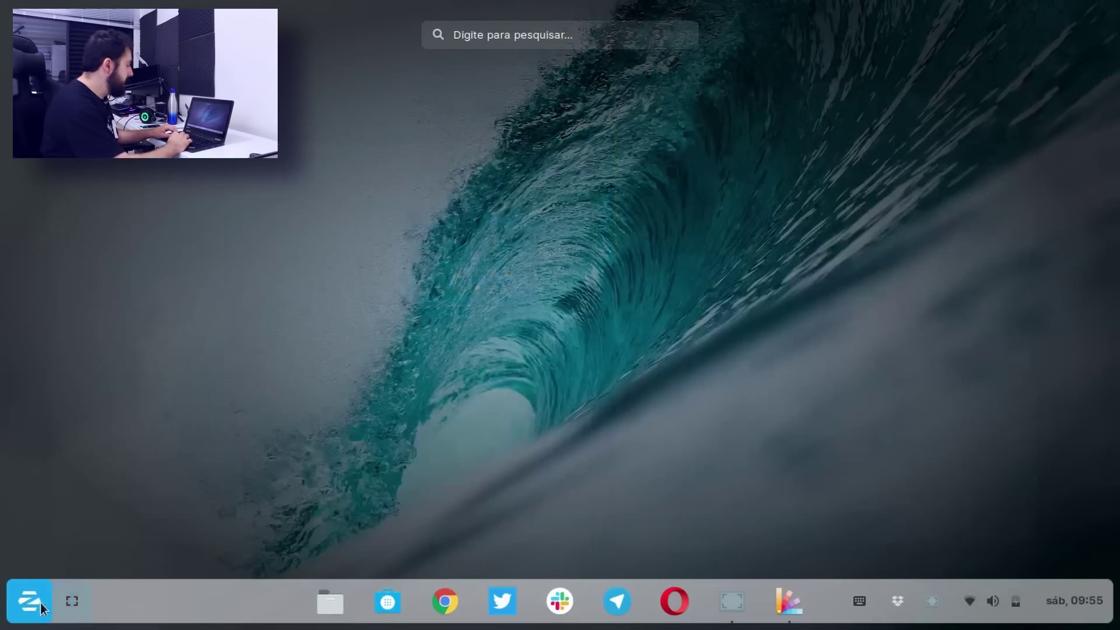
pyautogui.click(45, 604)
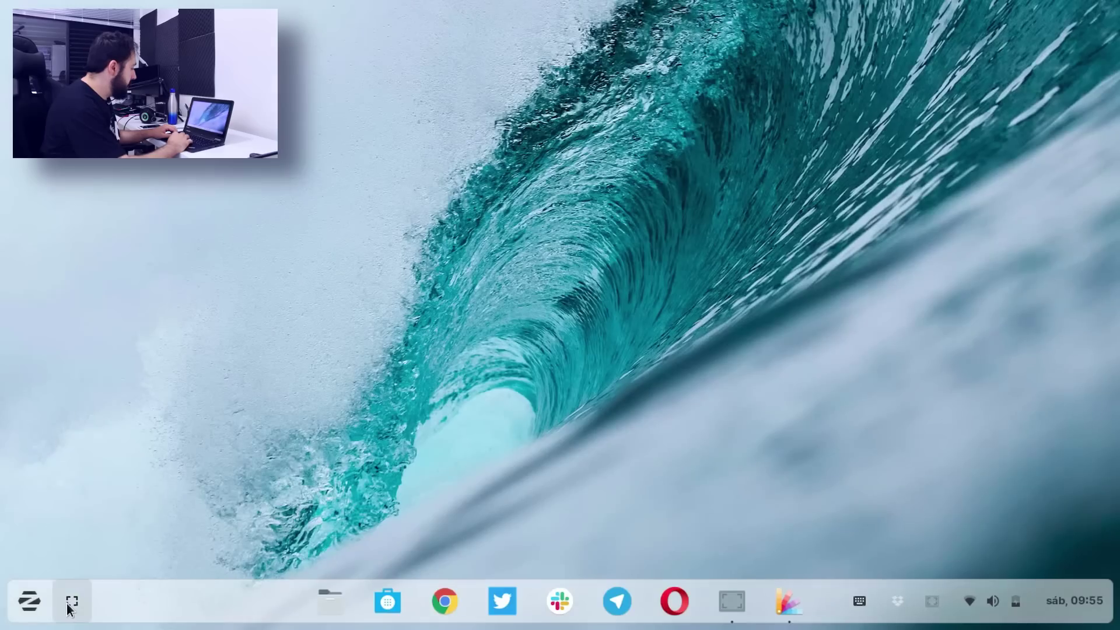
pyautogui.click(72, 601)
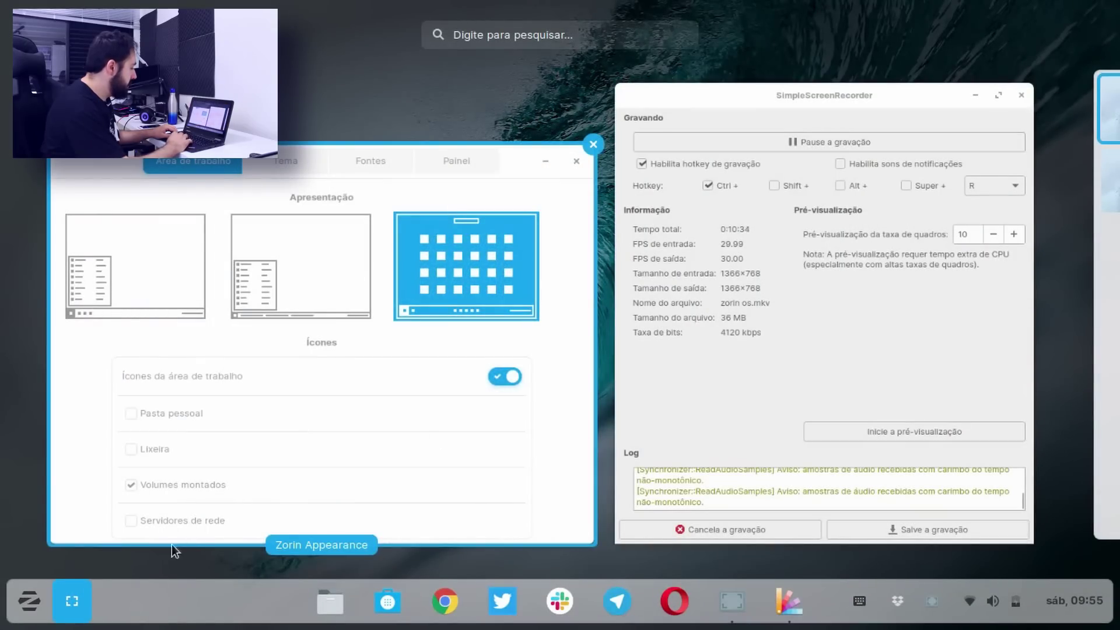
pyautogui.click(71, 607)
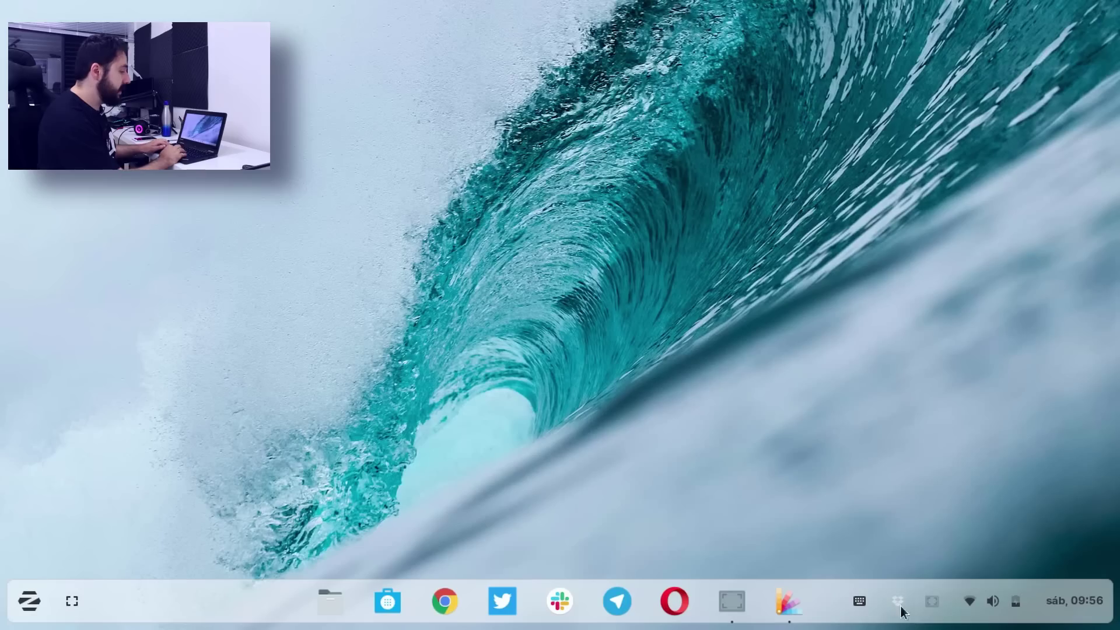
# - Inspect the system menu with its volume, brightness, network and power options, and check the clock's panel
pyautogui.click(984, 616)
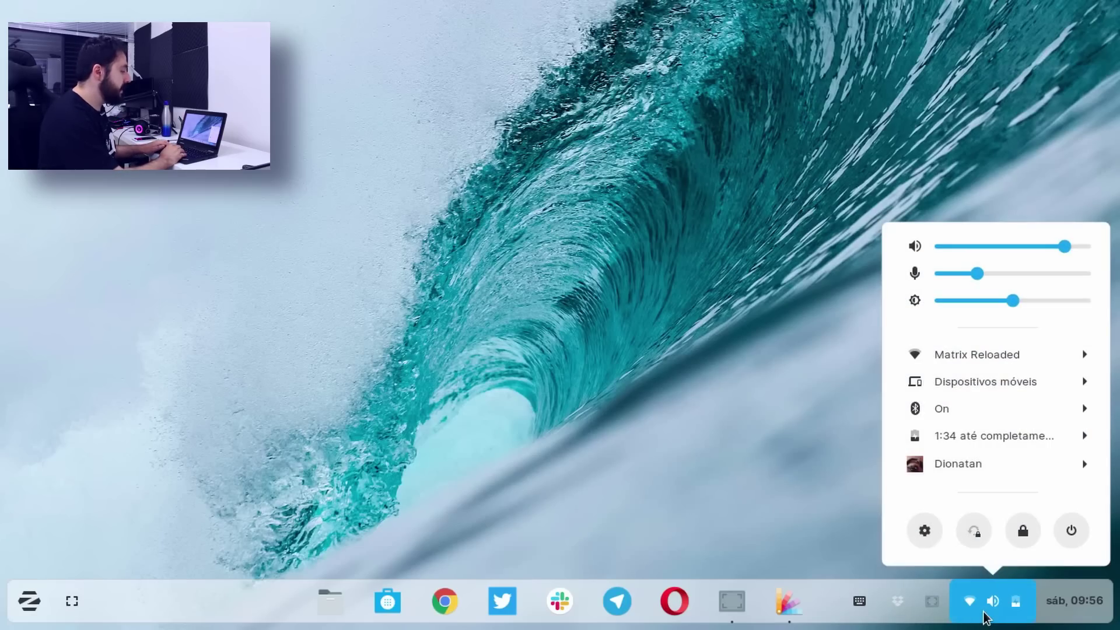
pyautogui.click(984, 616)
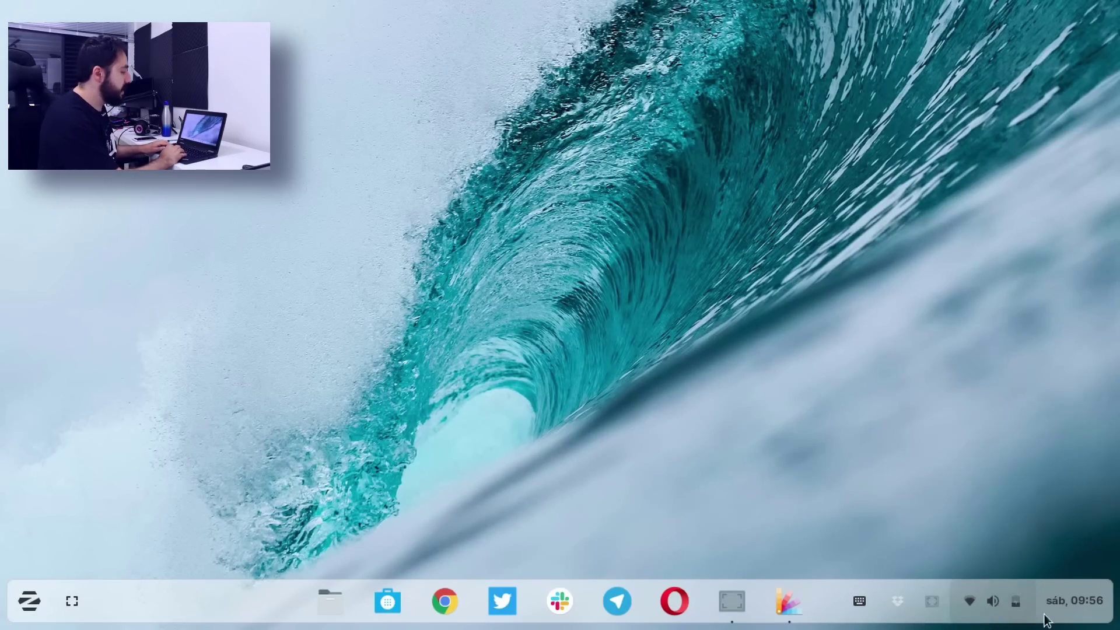
pyautogui.click(997, 601)
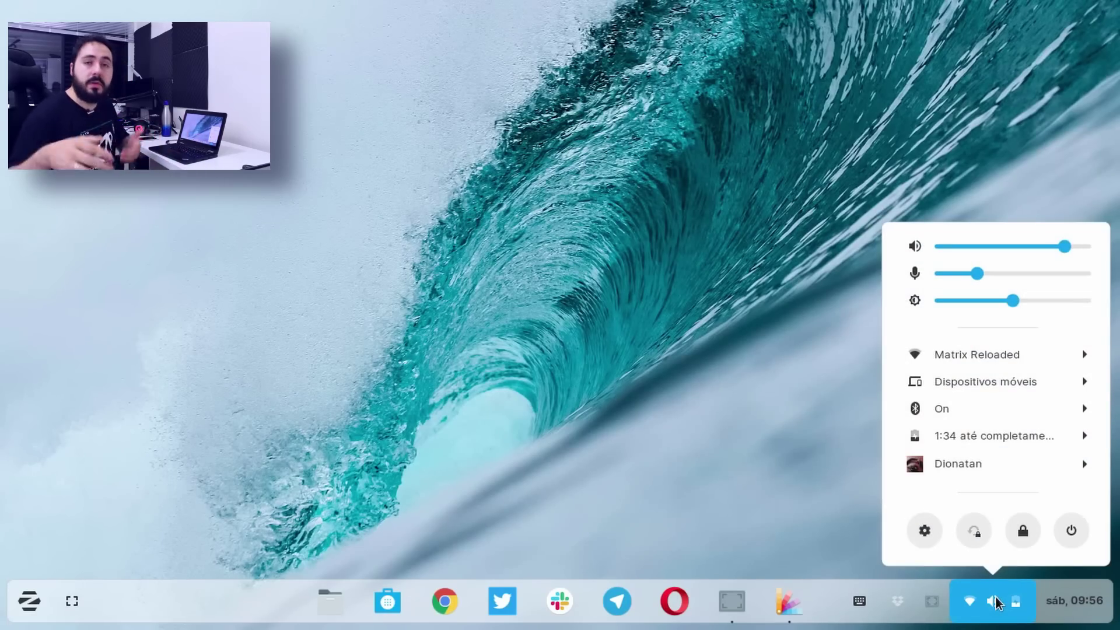
pyautogui.click(1072, 601)
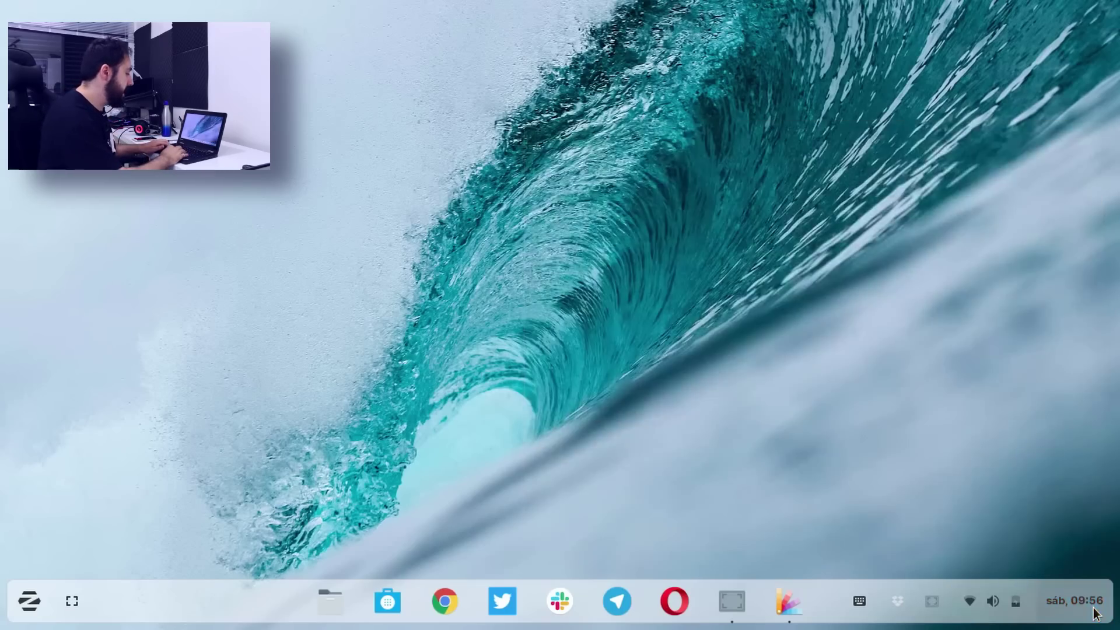
pyautogui.click(1073, 601)
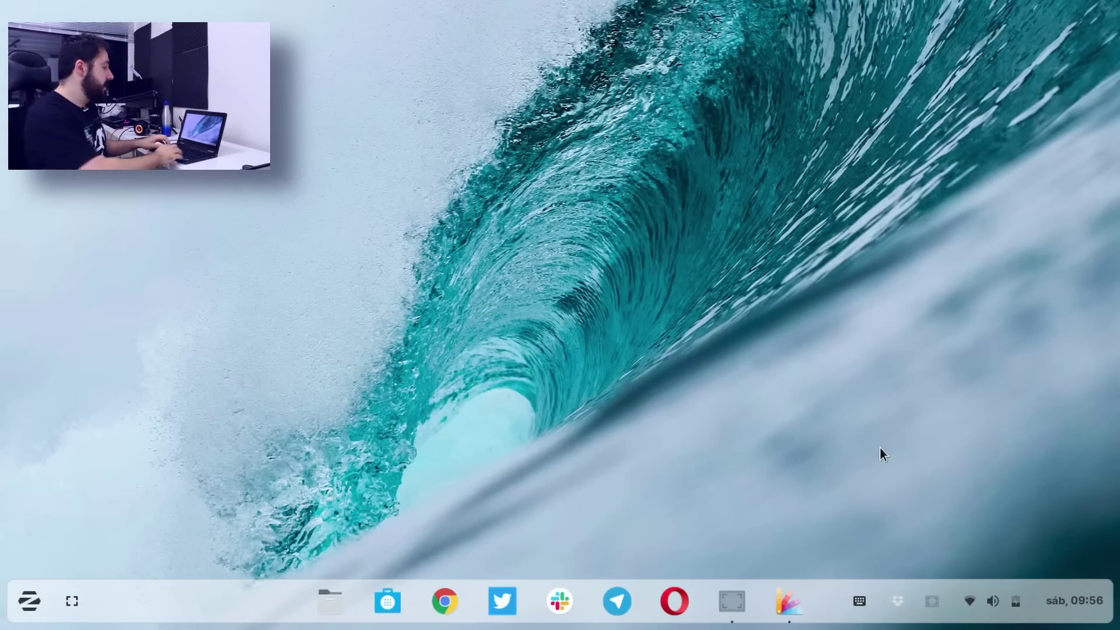
# - Open the file manager at Pasta pessoal, maximize its window and restore its original size
pyautogui.click(331, 601)
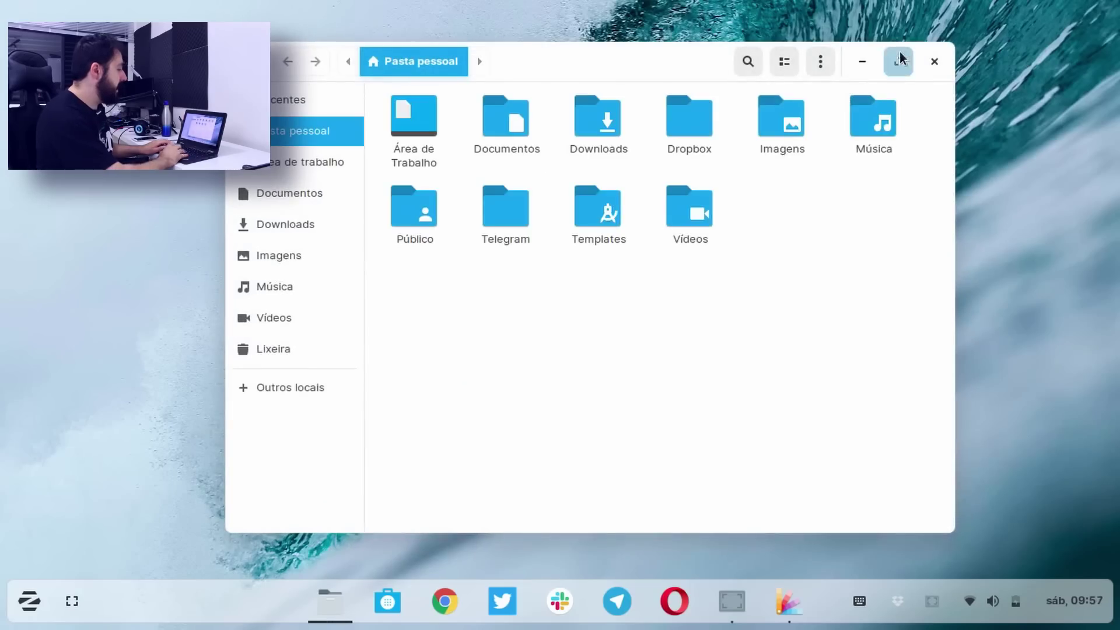
pyautogui.click(899, 61)
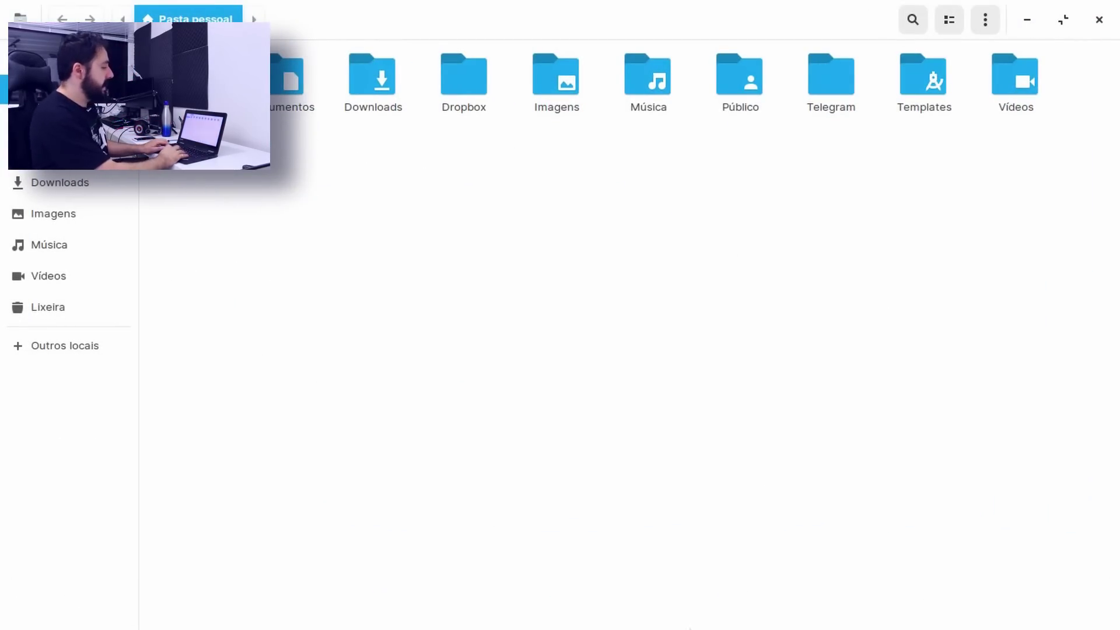
pyautogui.click(1068, 22)
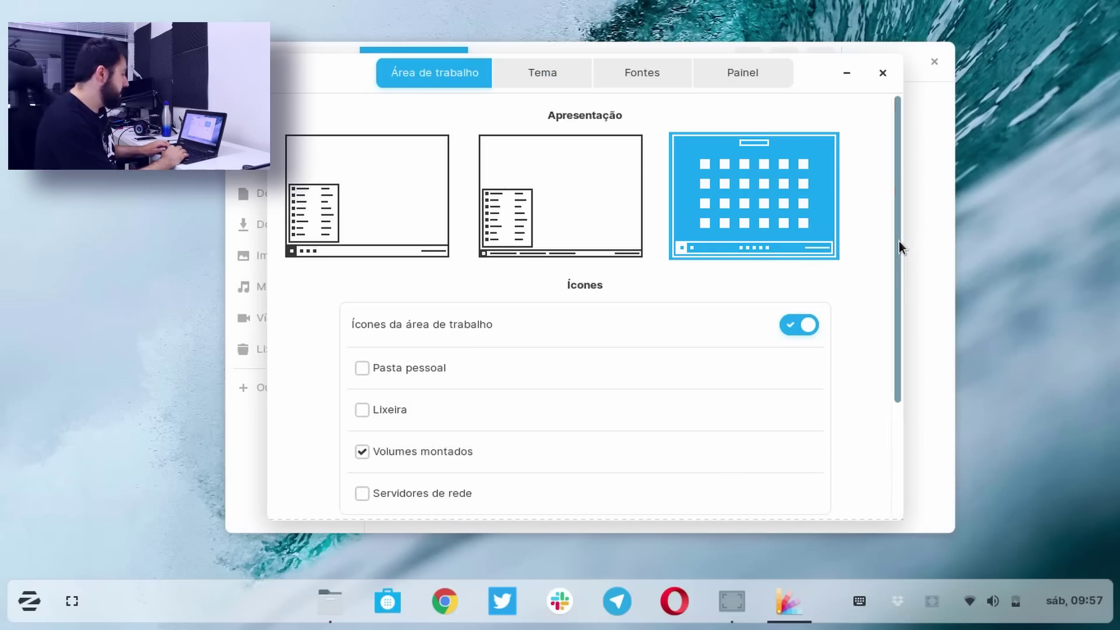
# - Try the Pasta pessoal and Lixeira desktop icons in Zorin Appearance, switching each on and off again
pyautogui.moveTo(899, 240); pyautogui.dragTo(894, 280)
pyautogui.click(379, 318)
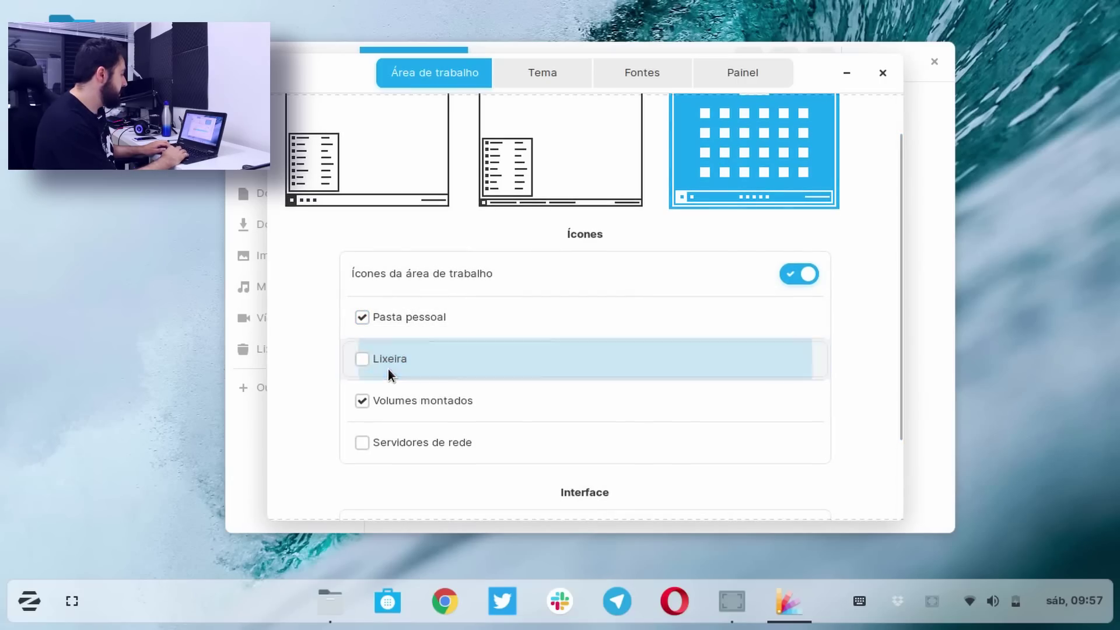
pyautogui.click(381, 360)
pyautogui.click(381, 359)
pyautogui.click(386, 317)
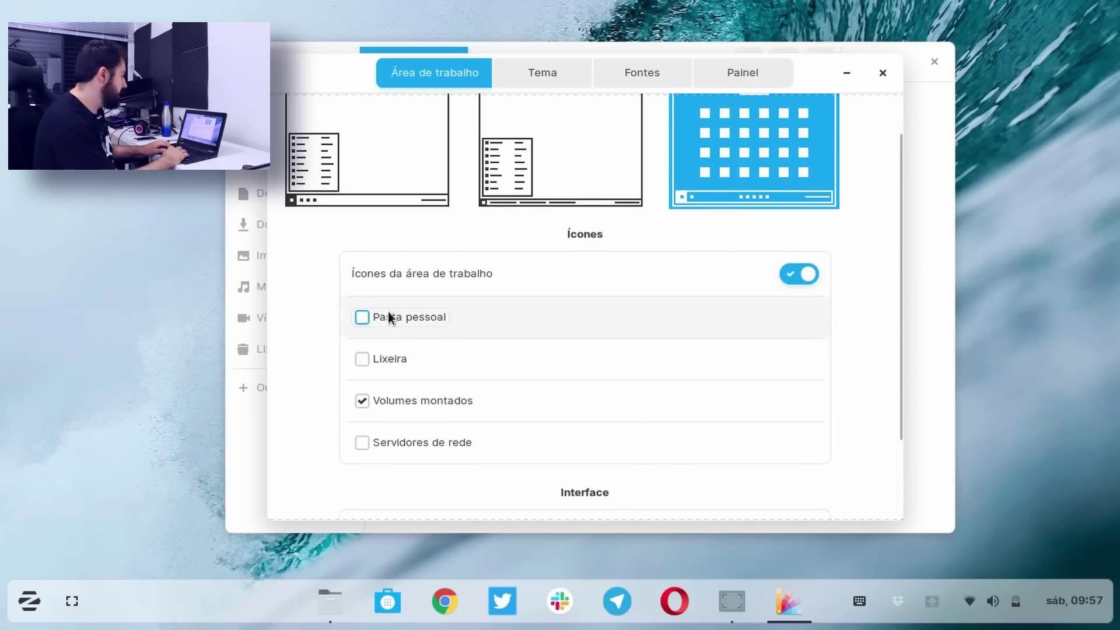
pyautogui.click(377, 354)
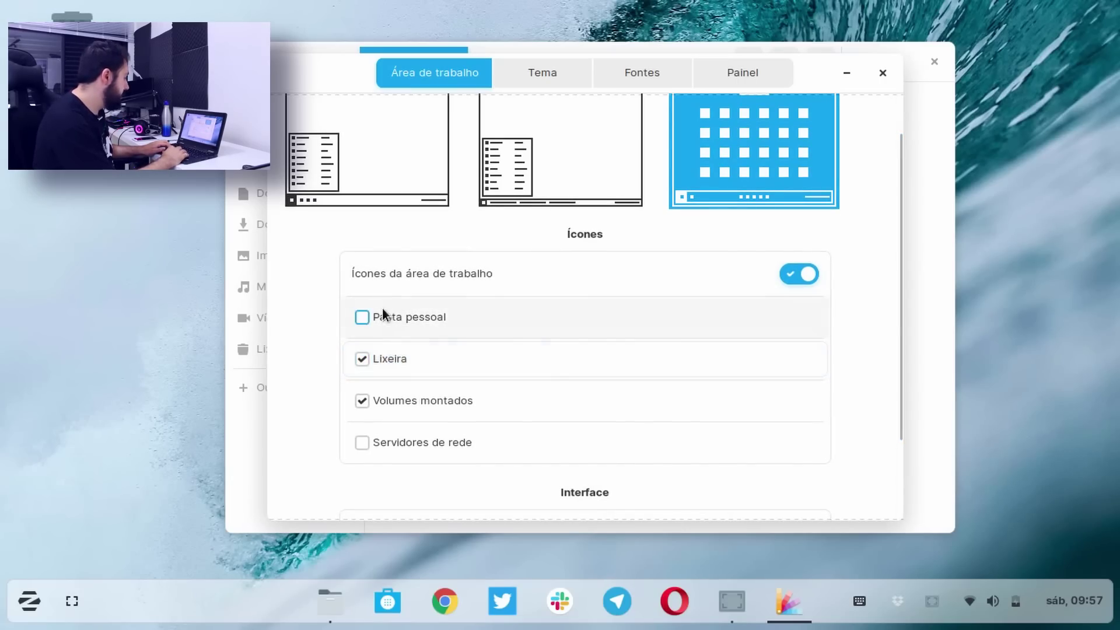
pyautogui.click(361, 357)
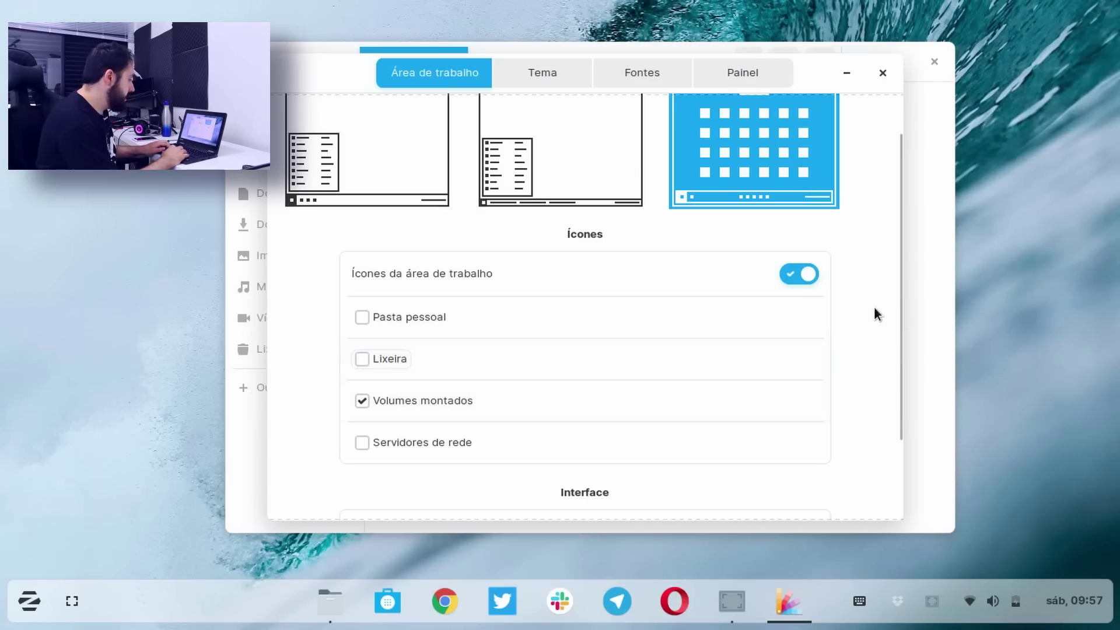
# - Set the title bar buttons to Esquerda, check them in the file manager, and reposition the Zorin Appearance window over it
pyautogui.moveTo(892, 284); pyautogui.dragTo(898, 450)
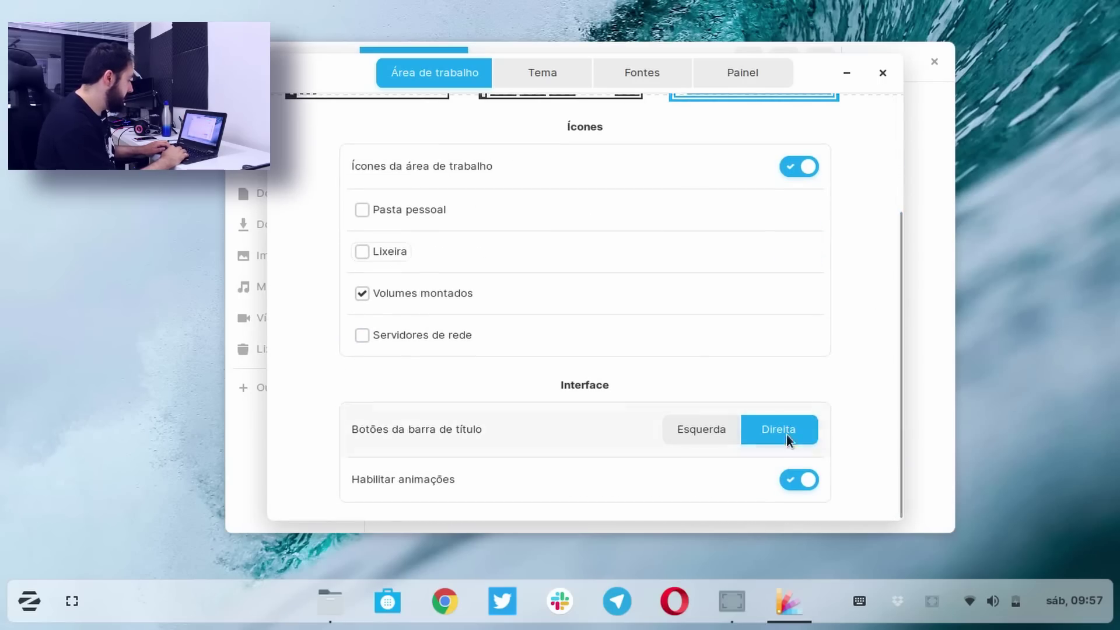
pyautogui.click(712, 428)
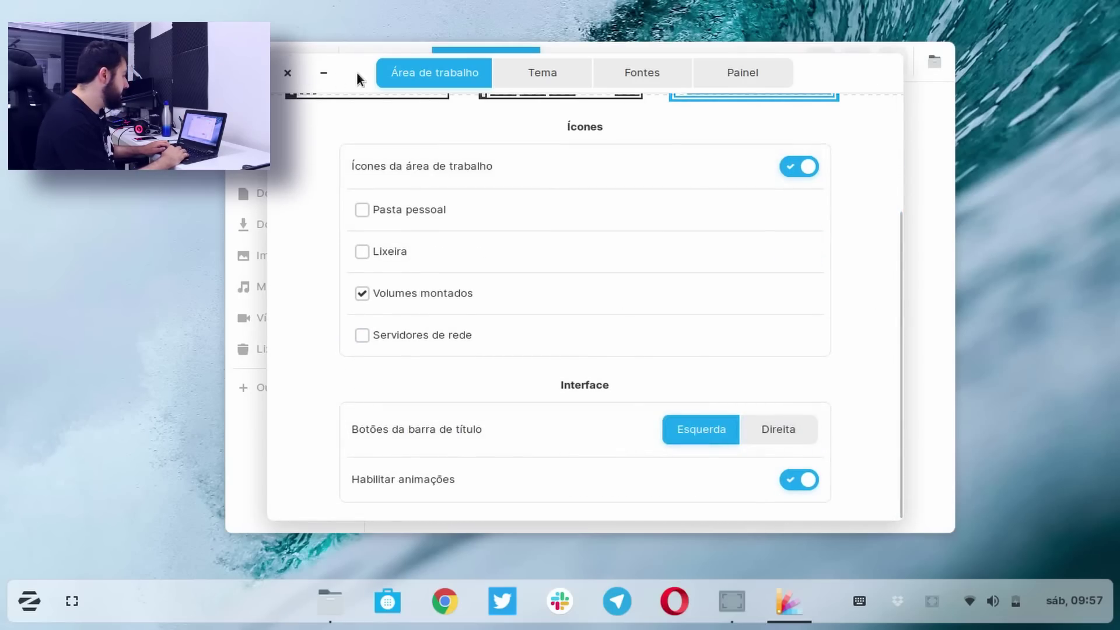
pyautogui.moveTo(356, 72); pyautogui.dragTo(391, 177)
pyautogui.click(607, 55)
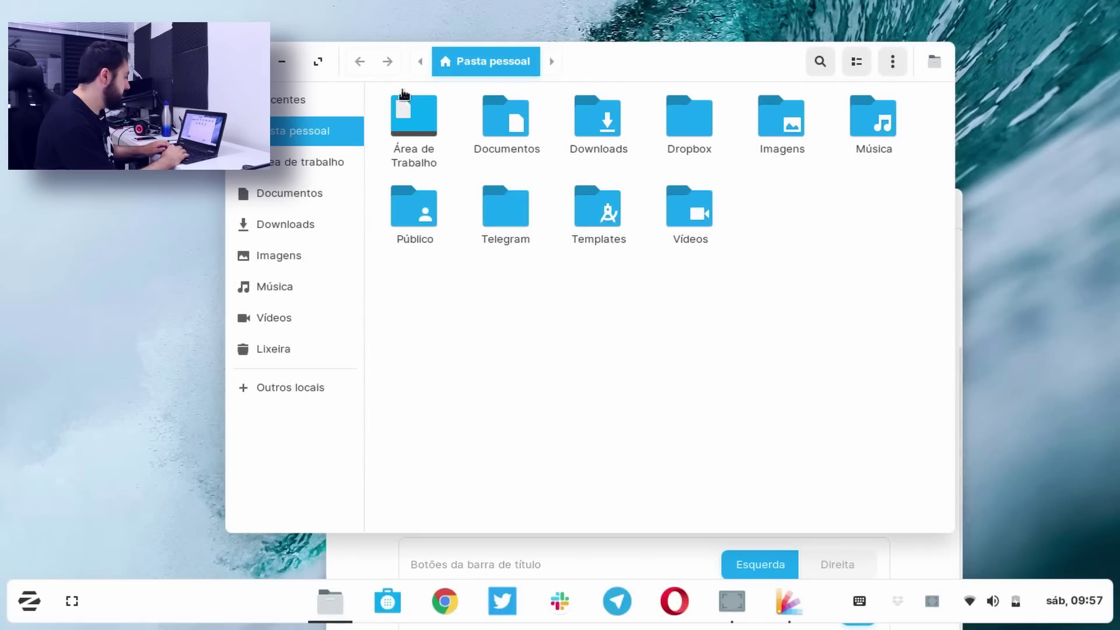
pyautogui.click(913, 559)
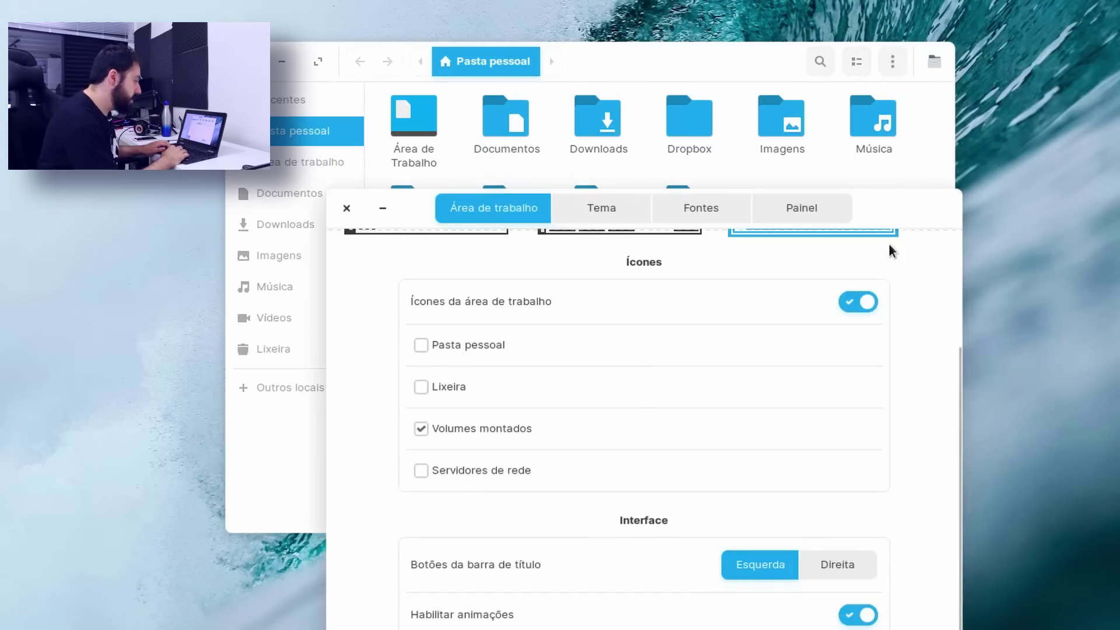
pyautogui.moveTo(891, 213); pyautogui.dragTo(834, 64)
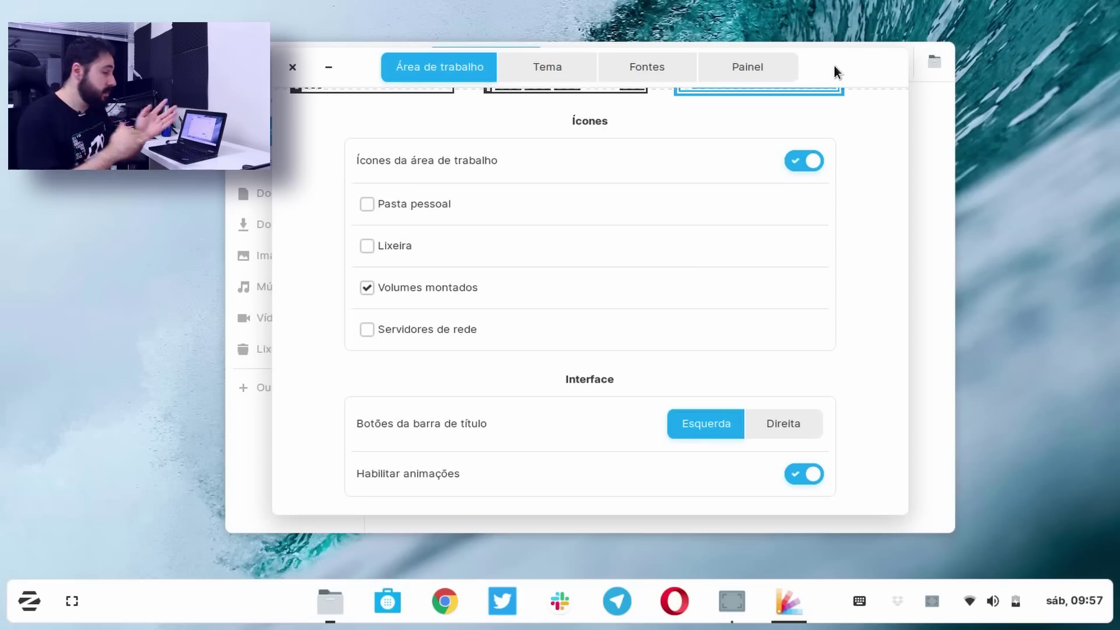
# - Set the title bar buttons to Direita in the interface options
pyautogui.click(770, 424)
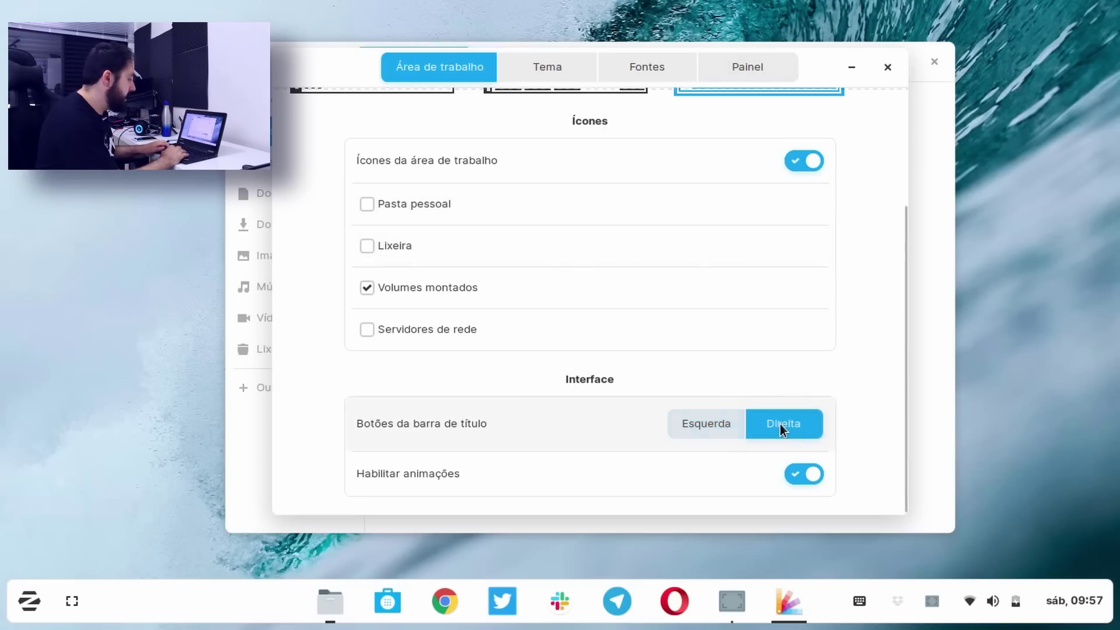
pyautogui.click(800, 471)
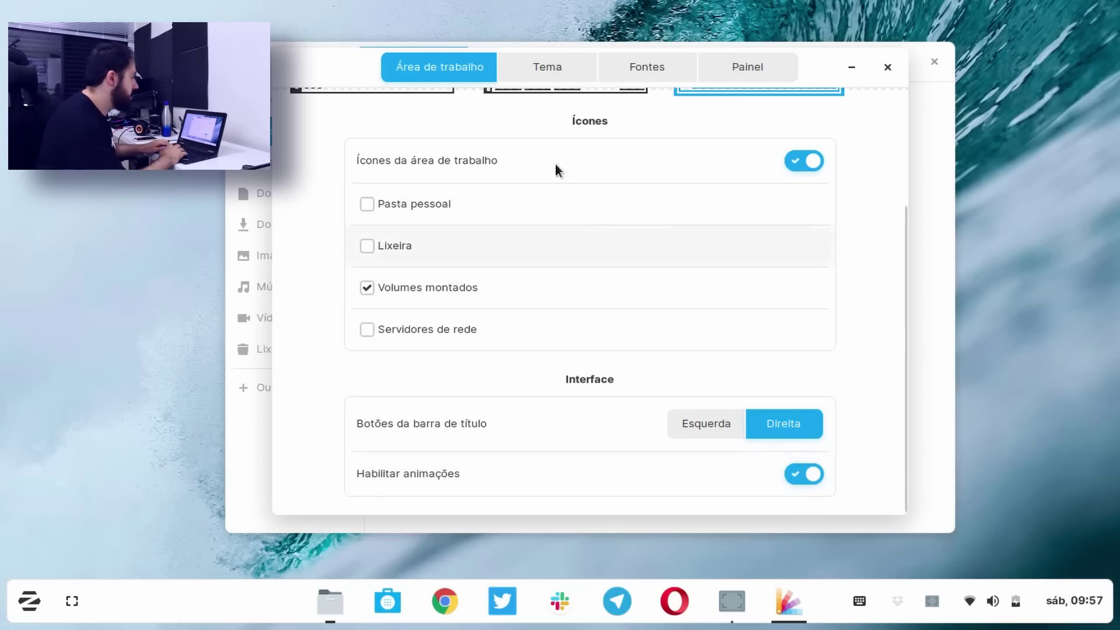
# - Open the Tema settings and arrange the Zorin Appearance and file manager windows so both can be seen
pyautogui.click(551, 58)
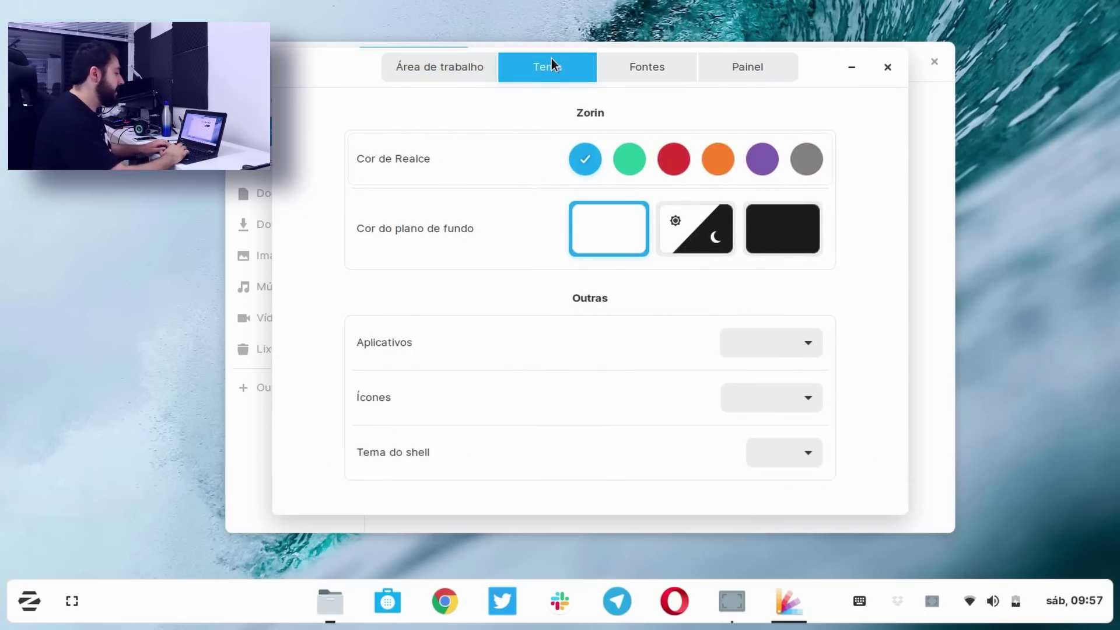
pyautogui.moveTo(384, 68); pyautogui.dragTo(151, 185)
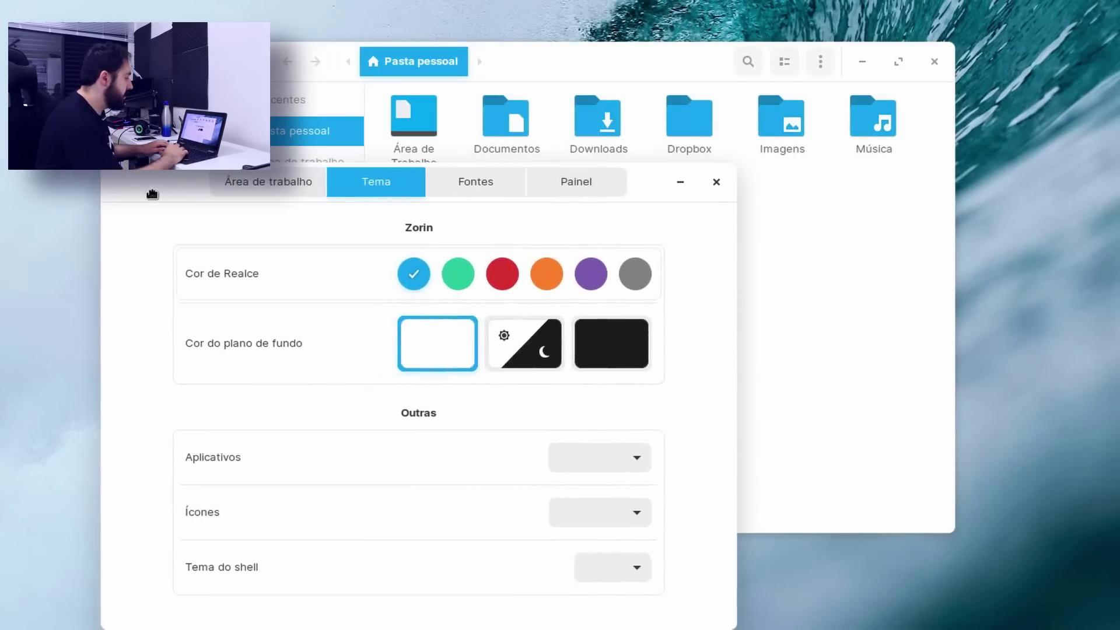
pyautogui.moveTo(621, 51); pyautogui.dragTo(762, 49)
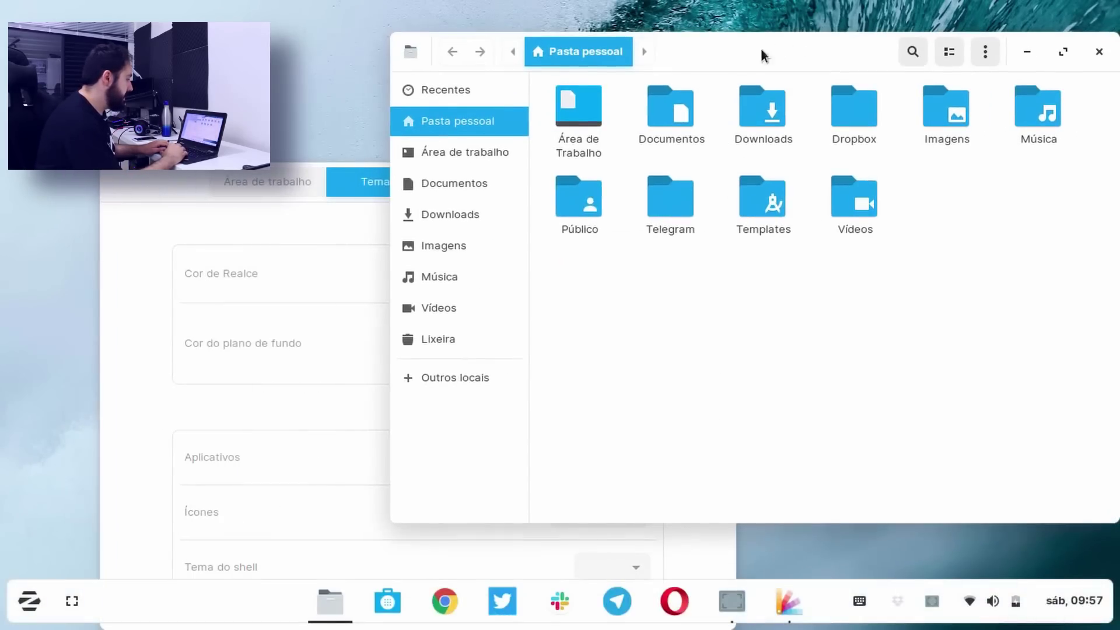
pyautogui.click(168, 189)
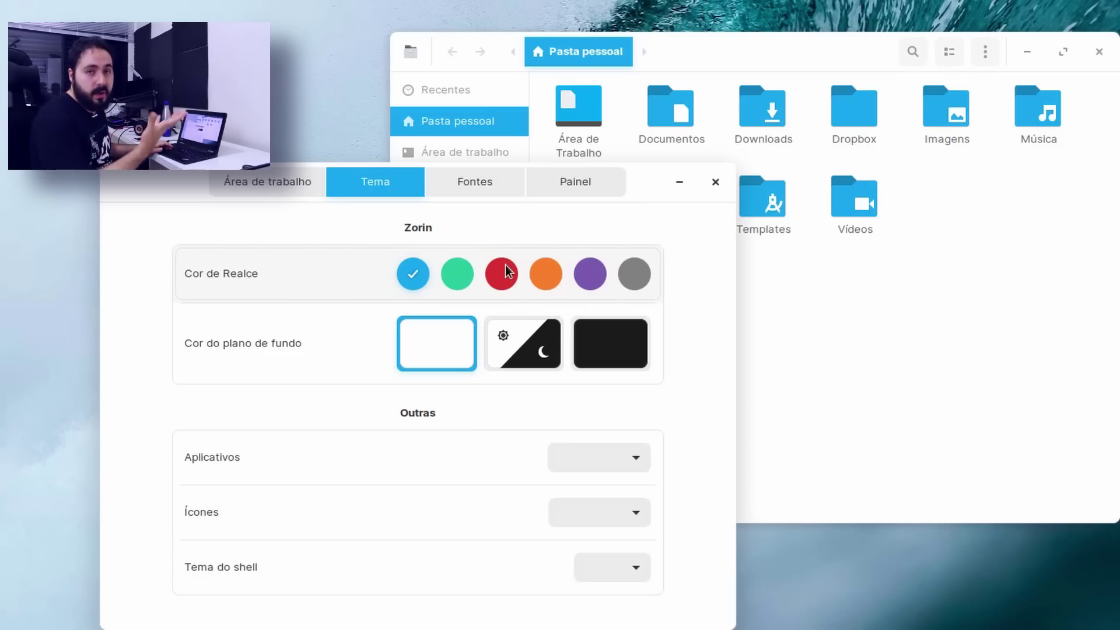
# - Try the green, red, orange, purple and grey accent colours on the light background, and return to blue
pyautogui.click(454, 277)
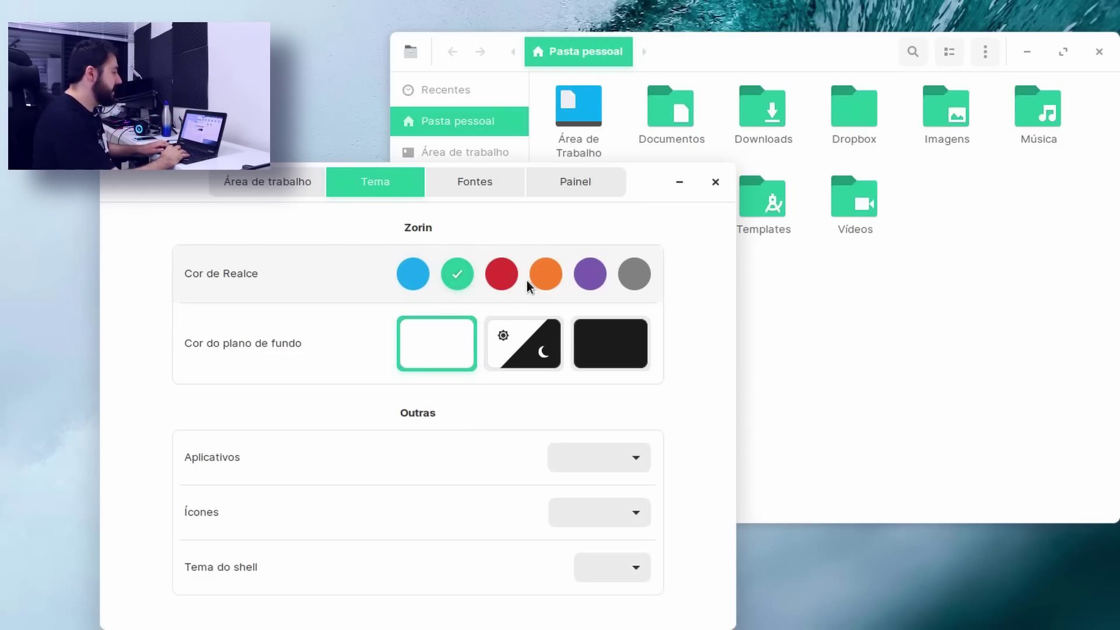
pyautogui.click(502, 272)
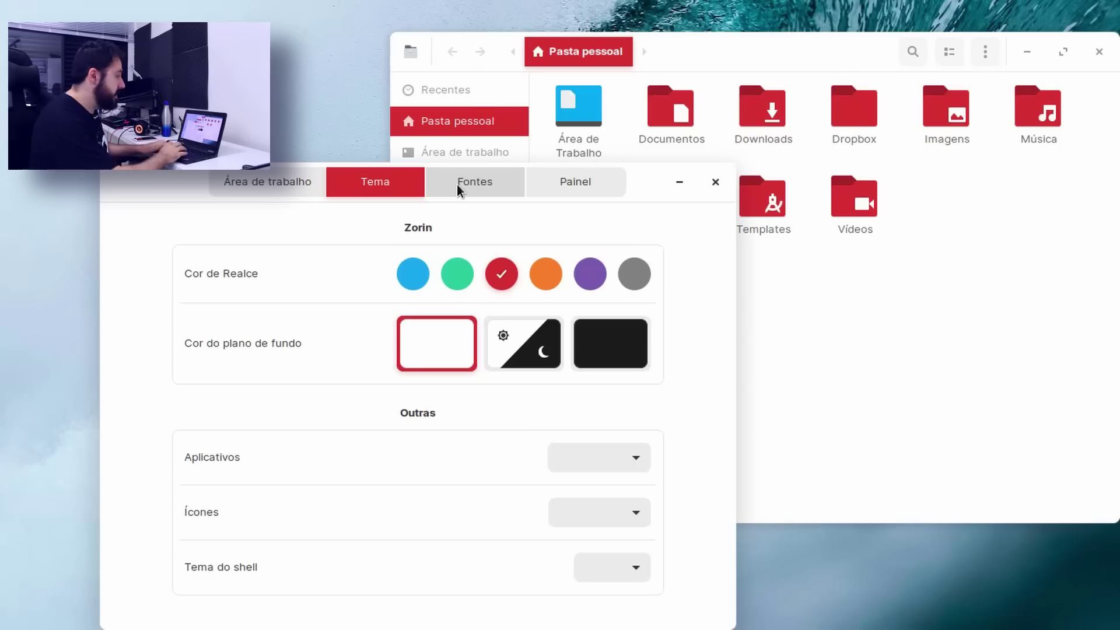
pyautogui.click(545, 279)
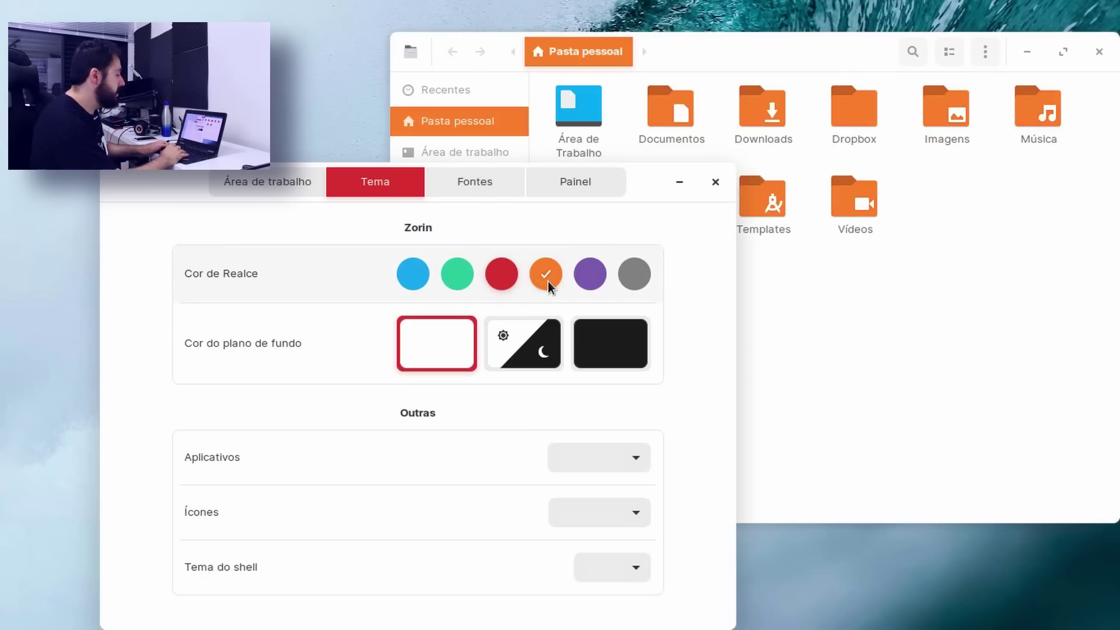
pyautogui.click(596, 275)
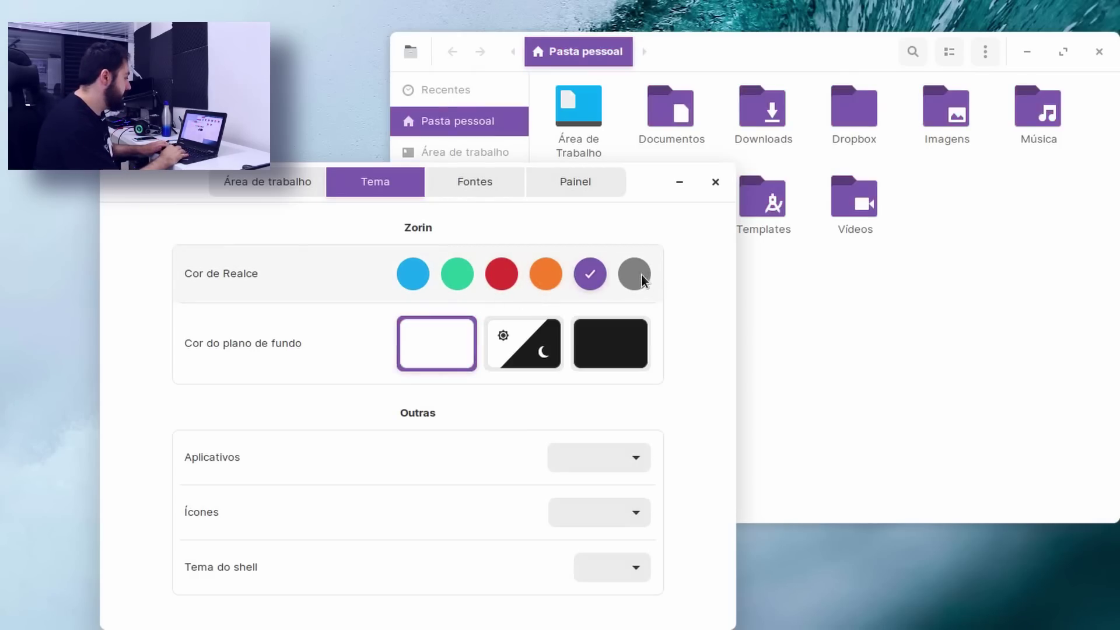
pyautogui.click(642, 276)
pyautogui.click(411, 271)
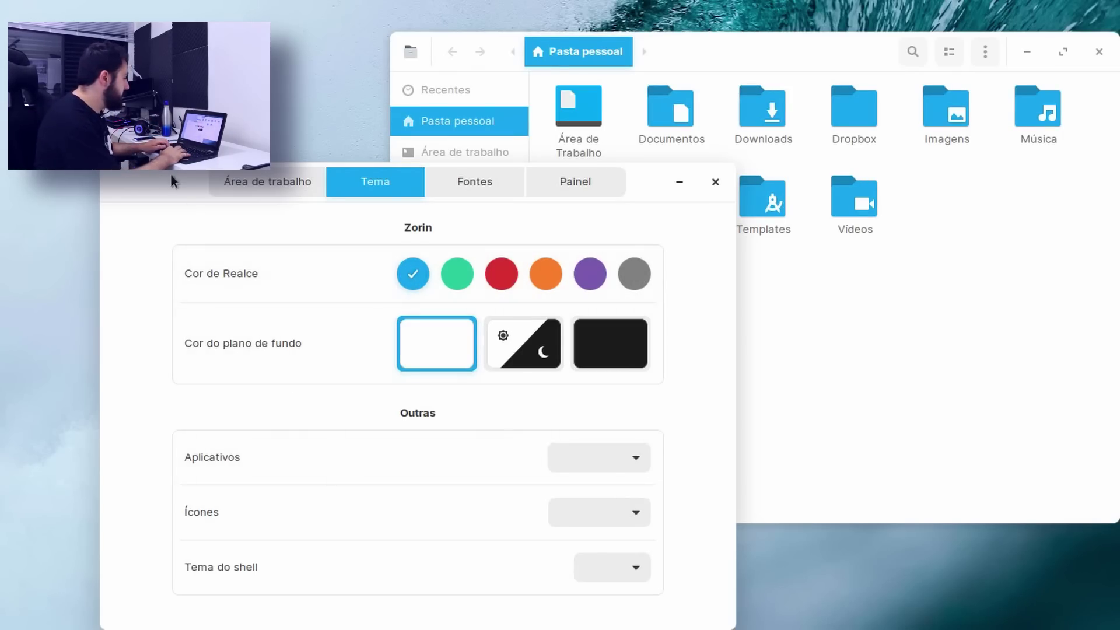
# - Try the automatic light-and-dark background with the blue accent, and switch the background colour to dark
pyautogui.moveTo(188, 195); pyautogui.dragTo(138, 158)
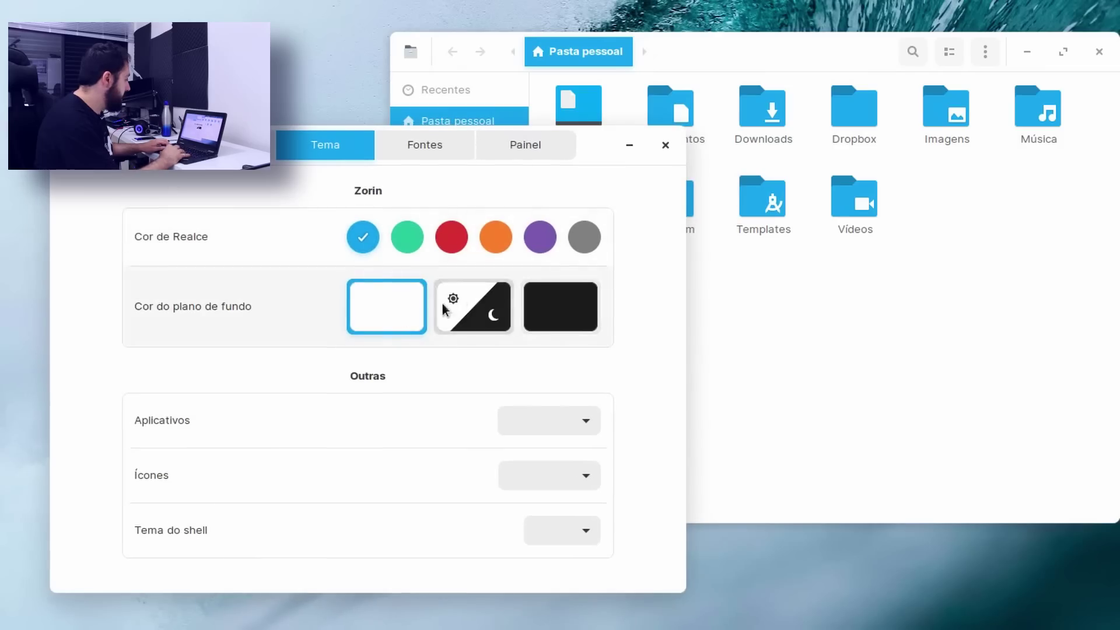
pyautogui.click(475, 314)
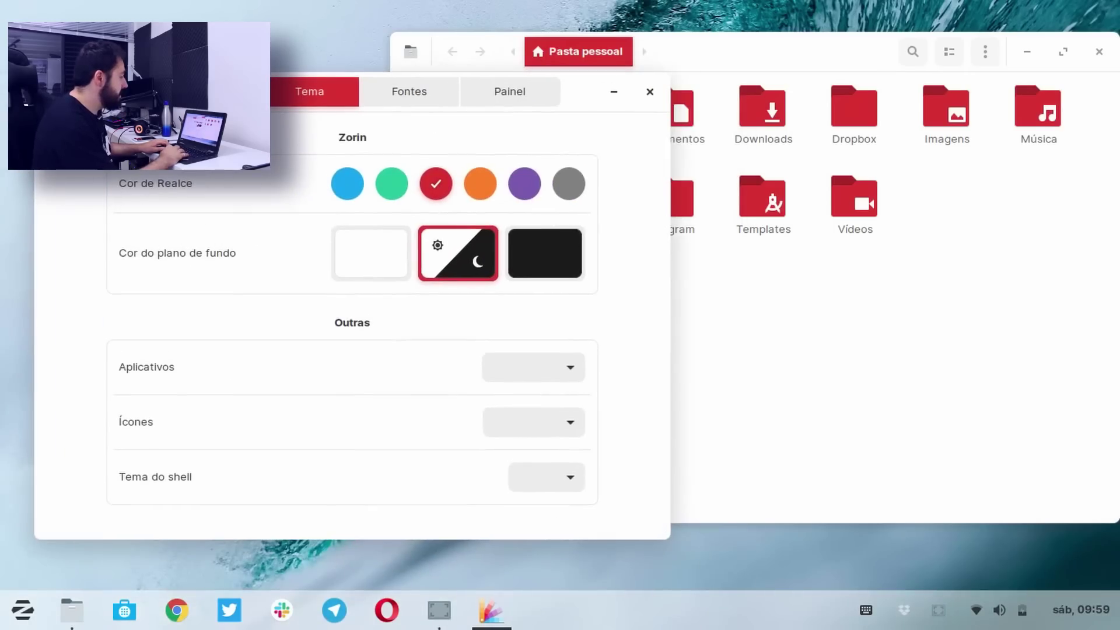
pyautogui.click(347, 183)
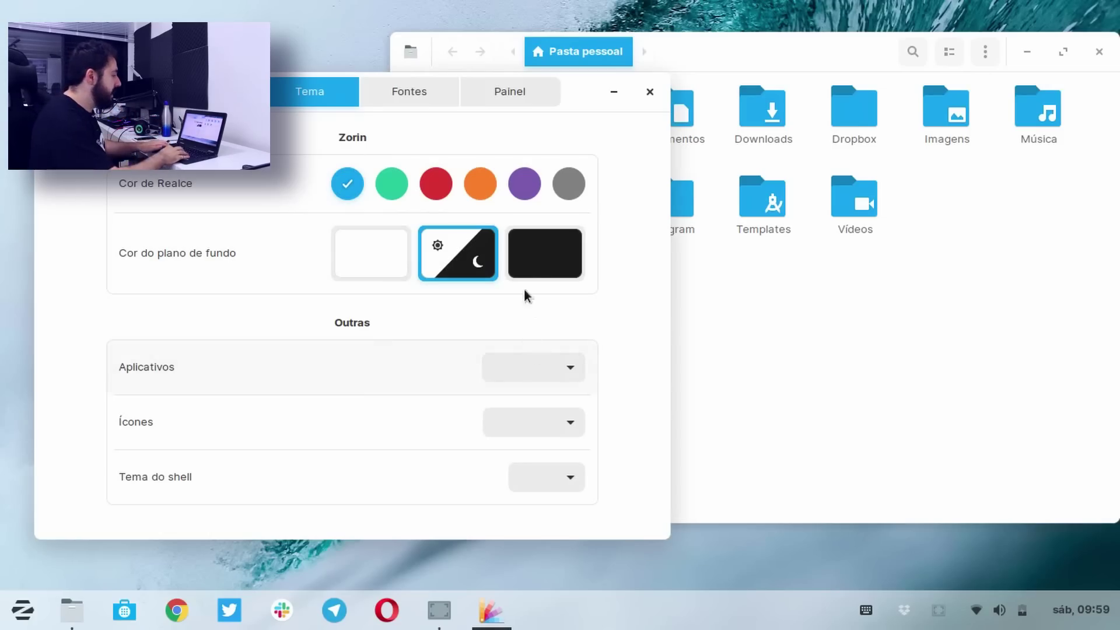
pyautogui.click(527, 258)
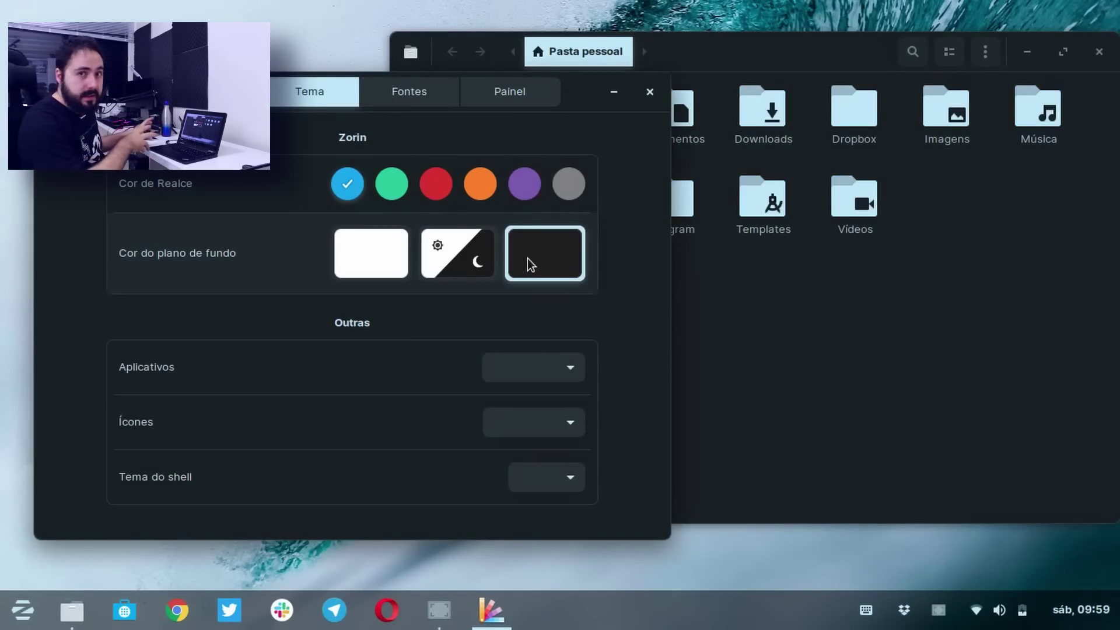
# - Try the red, green, purple and grey accents on the dark background, and restore the blue accent and light background
pyautogui.click(437, 185)
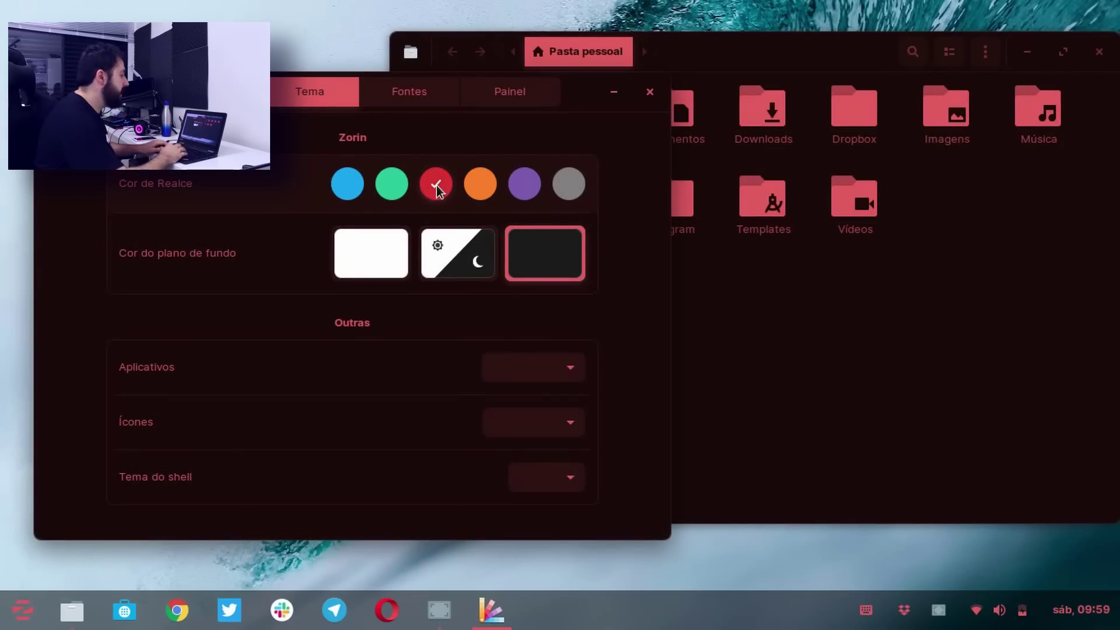
pyautogui.click(397, 193)
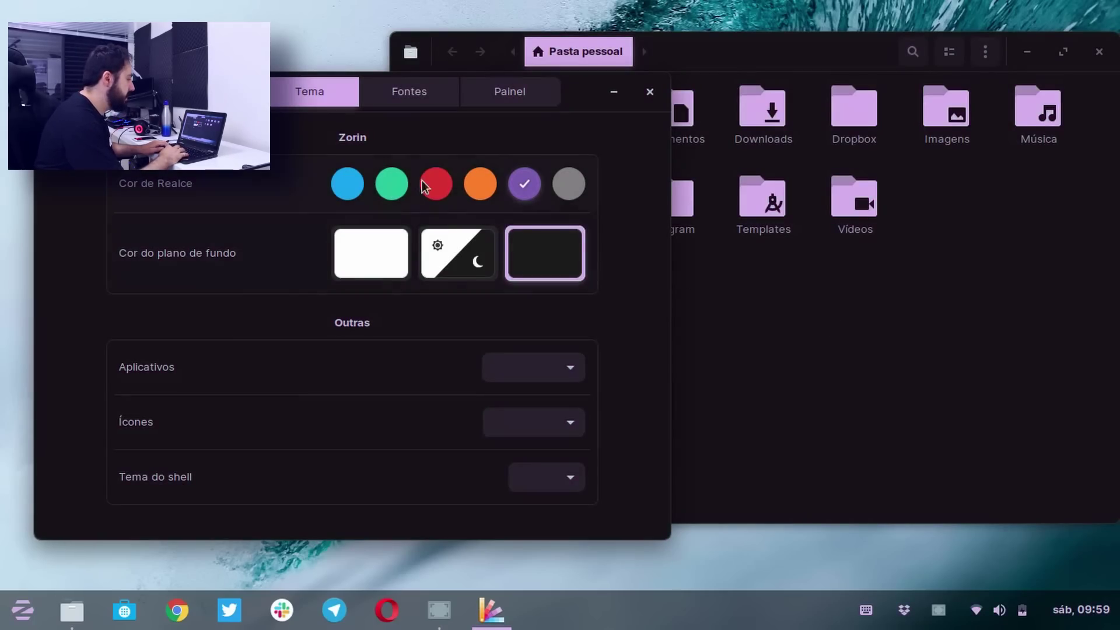
pyautogui.click(560, 185)
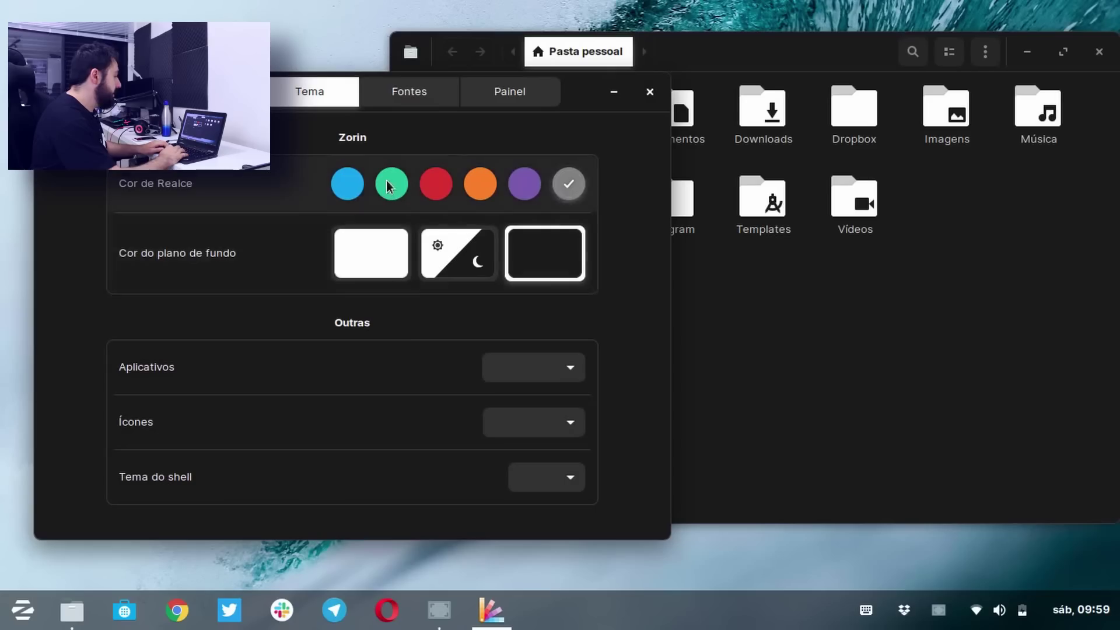
pyautogui.click(344, 180)
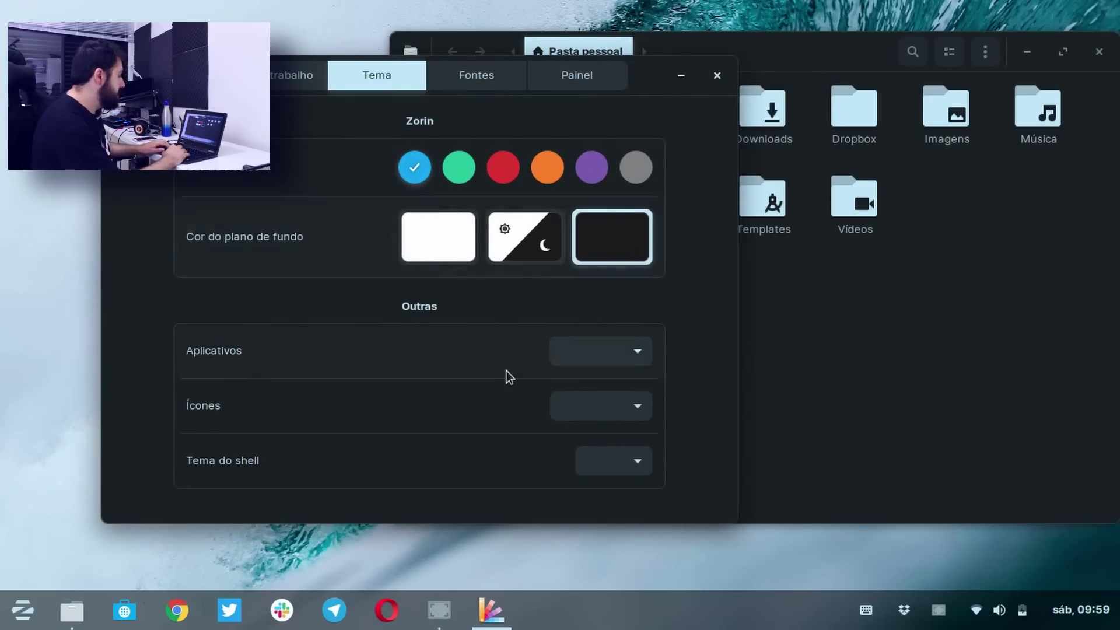
pyautogui.click(463, 237)
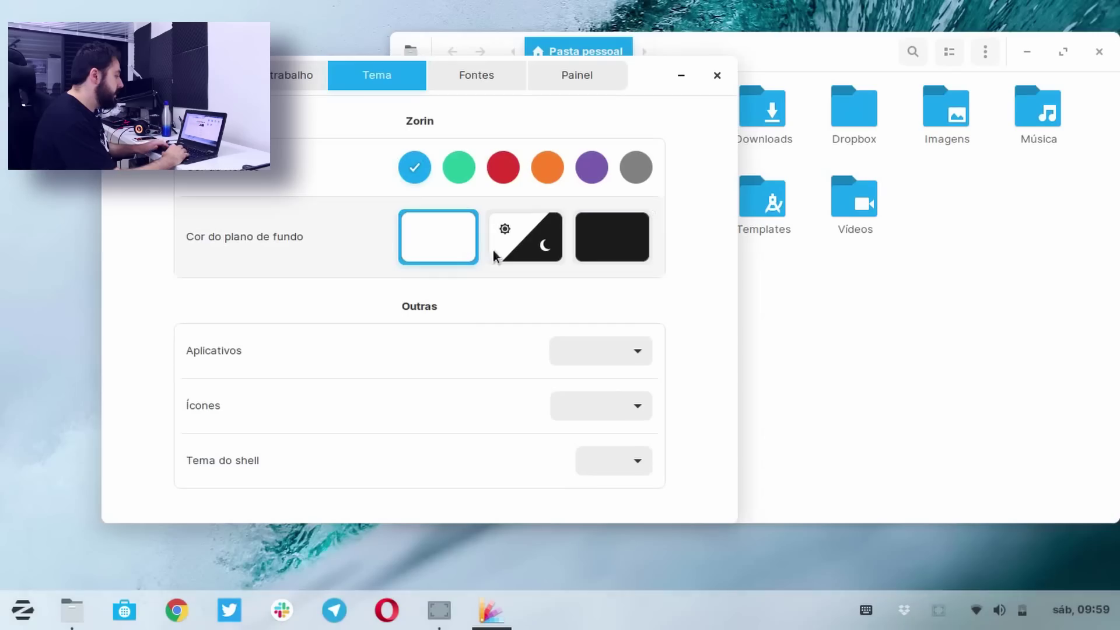
# - Apply the Adwaita-dark theme to applications and reposition the file manager window to view its effect
pyautogui.click(631, 357)
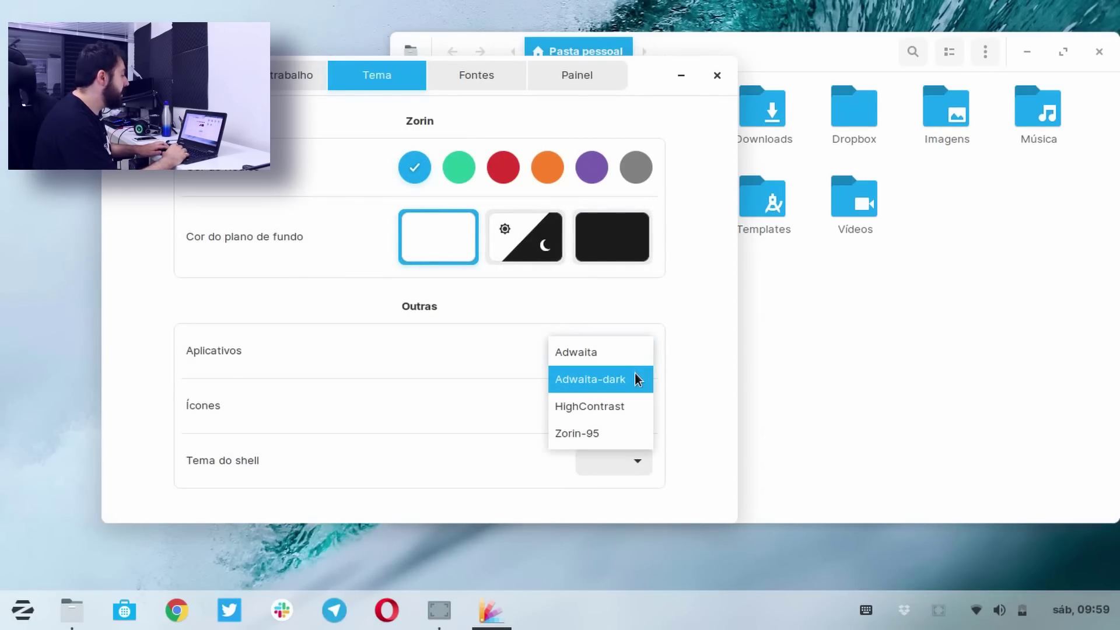
pyautogui.click(637, 380)
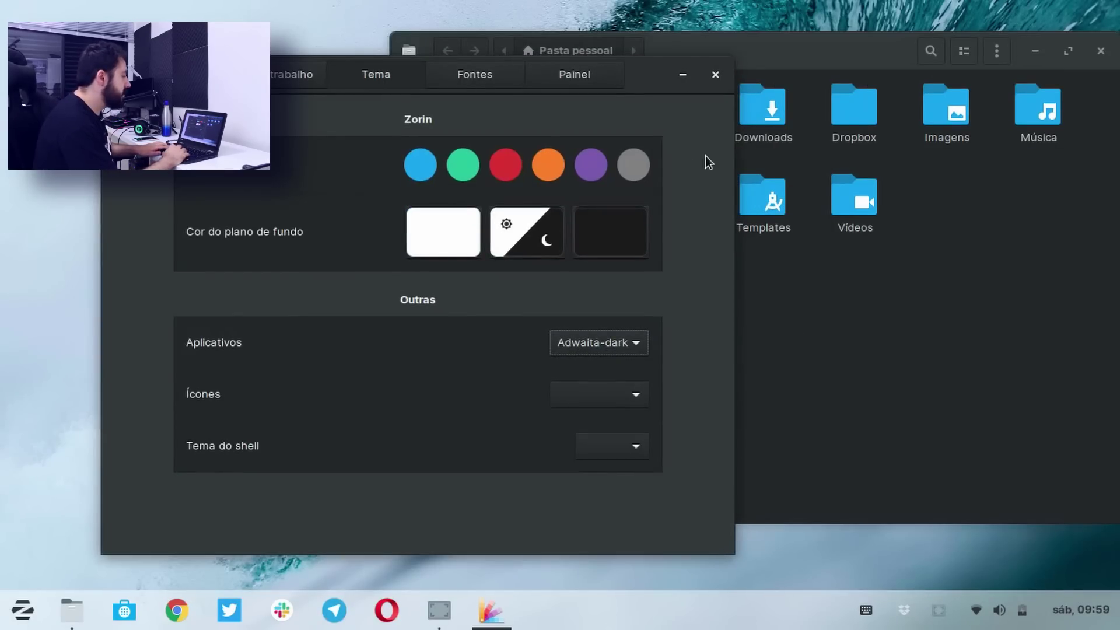
pyautogui.moveTo(799, 44); pyautogui.dragTo(764, 35)
pyautogui.click(656, 534)
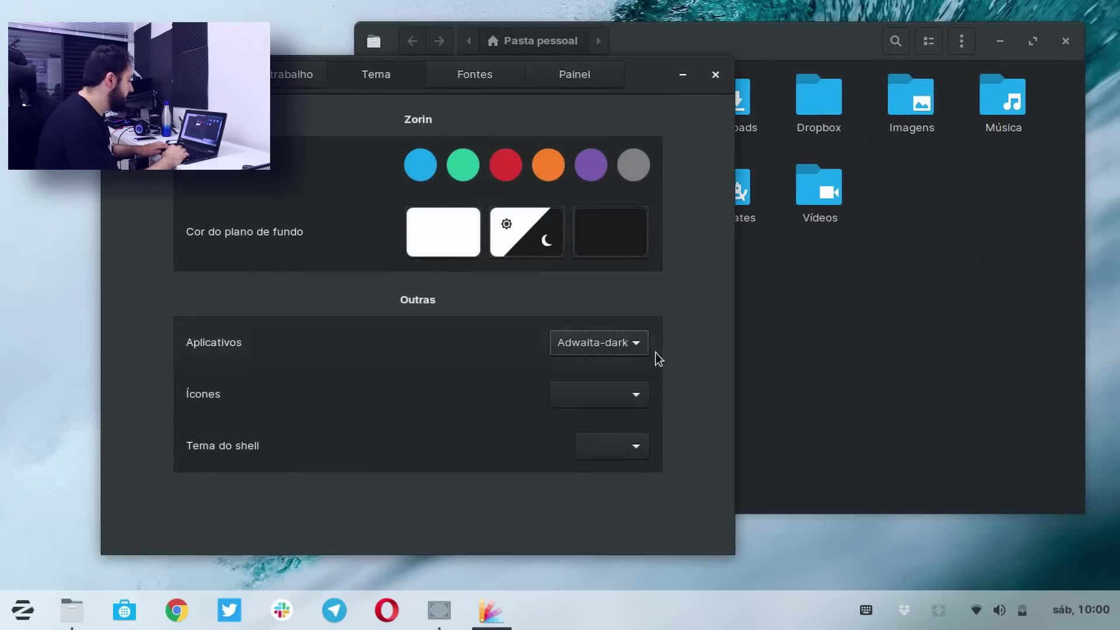
# - Try the HighContrast and Zorin-95 application themes, and check Zorin-95 on the file manager window
pyautogui.click(600, 338)
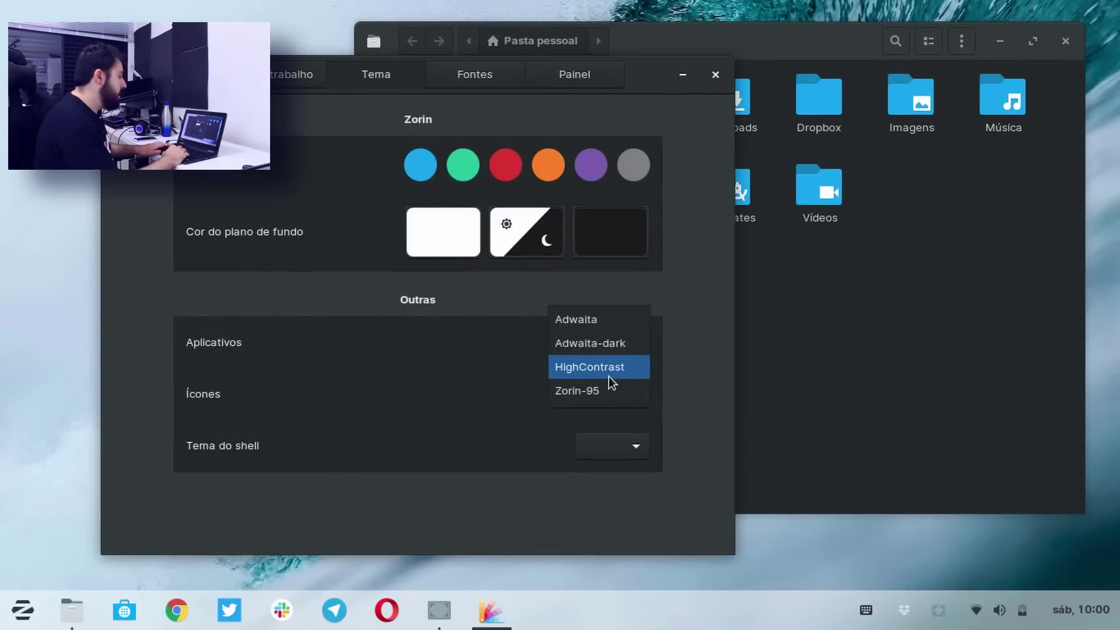
pyautogui.click(608, 376)
pyautogui.click(620, 357)
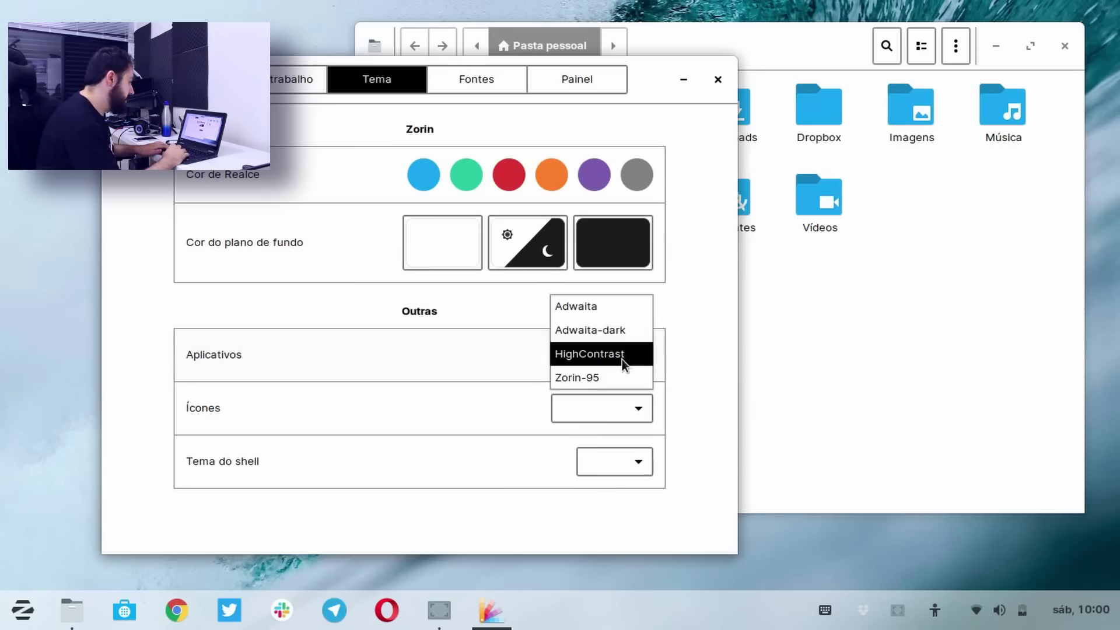
pyautogui.click(622, 377)
pyautogui.click(805, 332)
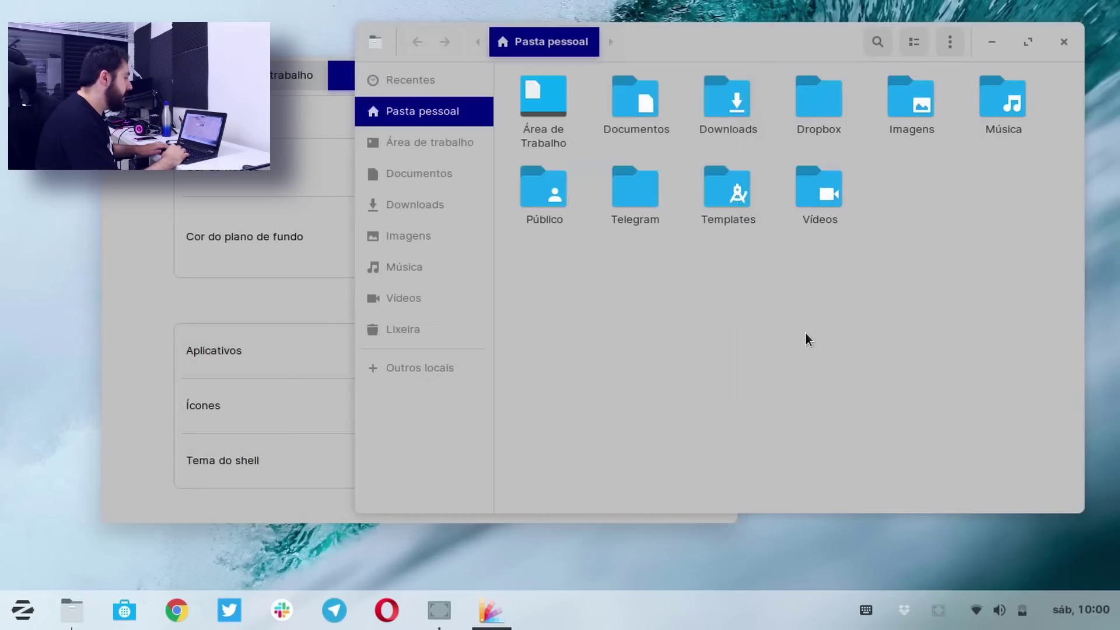
pyautogui.moveTo(708, 54); pyautogui.dragTo(678, 63)
pyautogui.click(318, 102)
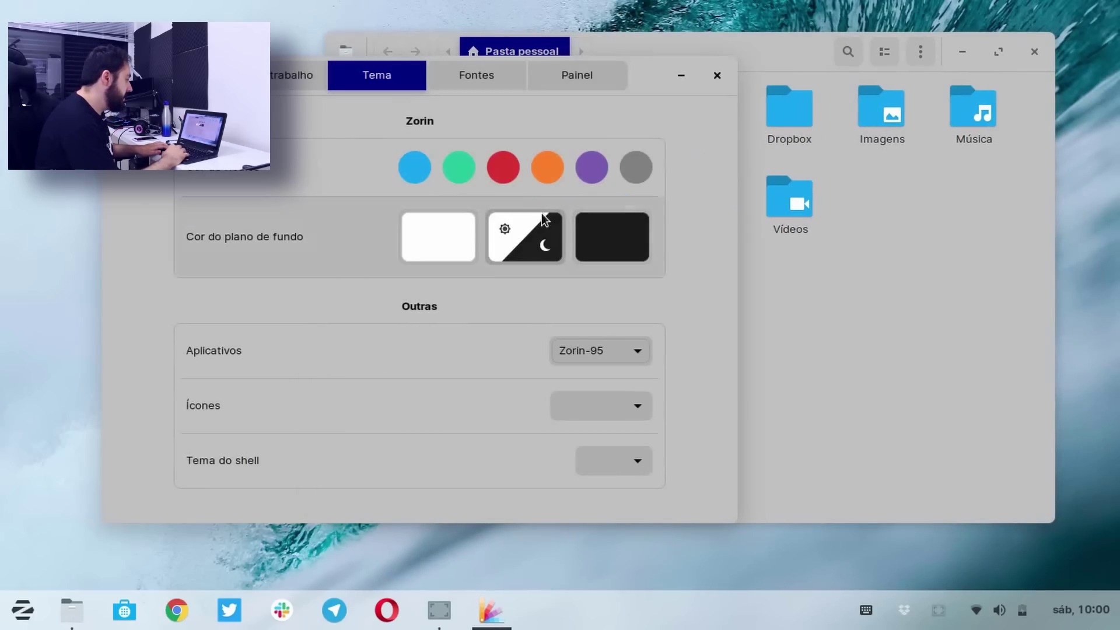
# - Restore the light Zorin theme by choosing the orange accent colour and changing it to blue
pyautogui.click(550, 169)
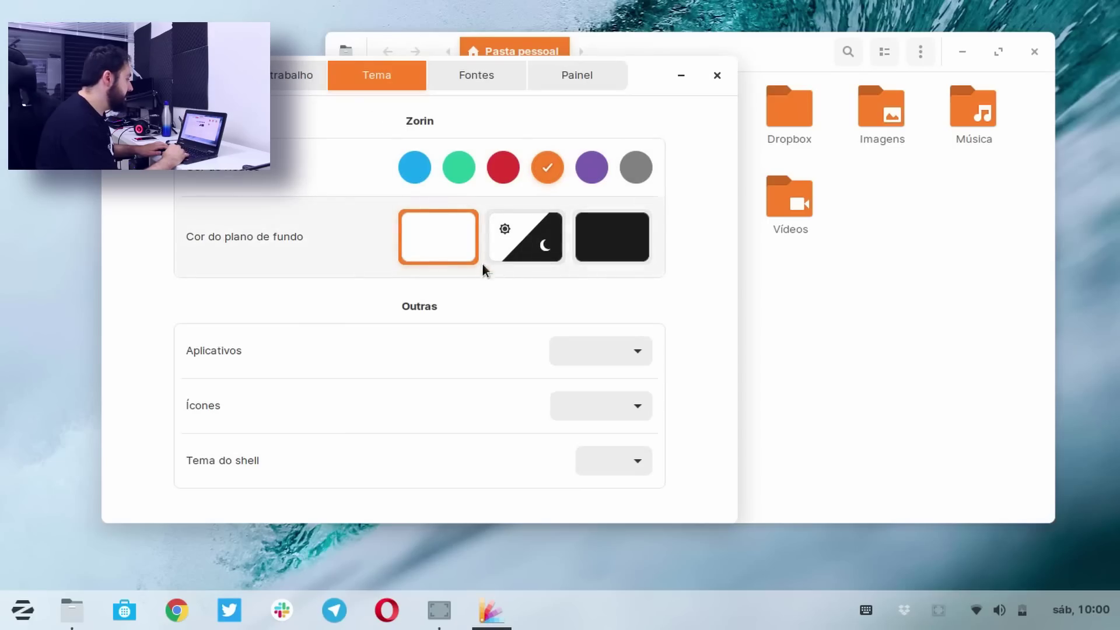
pyautogui.click(407, 163)
# - Apply the Adwaita icon theme and check the folder icons in the file manager
pyautogui.click(610, 406)
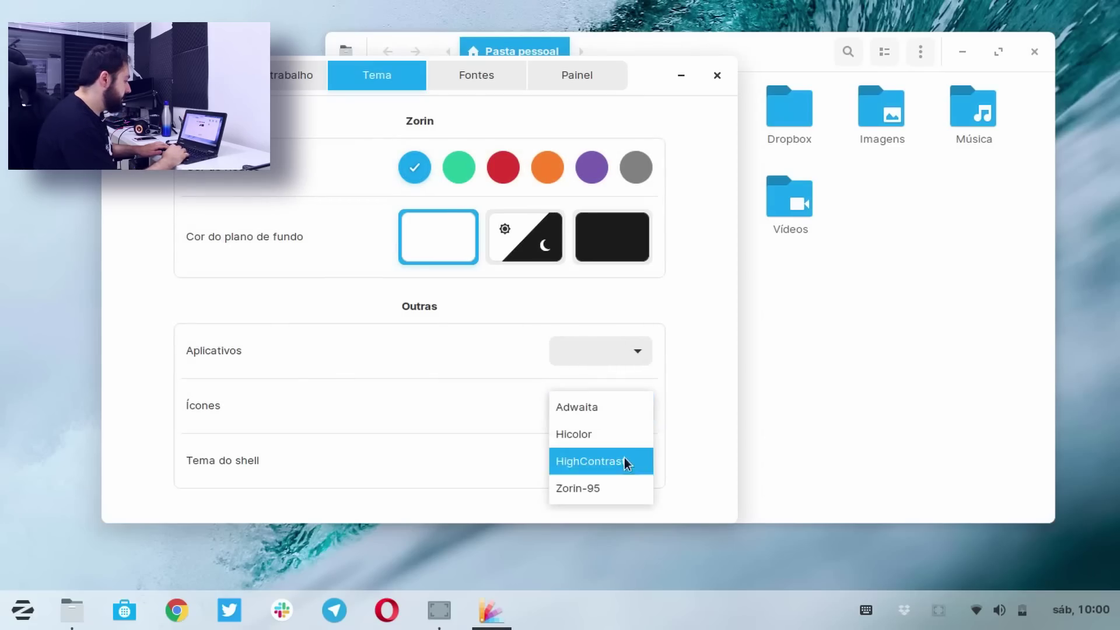
pyautogui.click(602, 408)
pyautogui.click(907, 236)
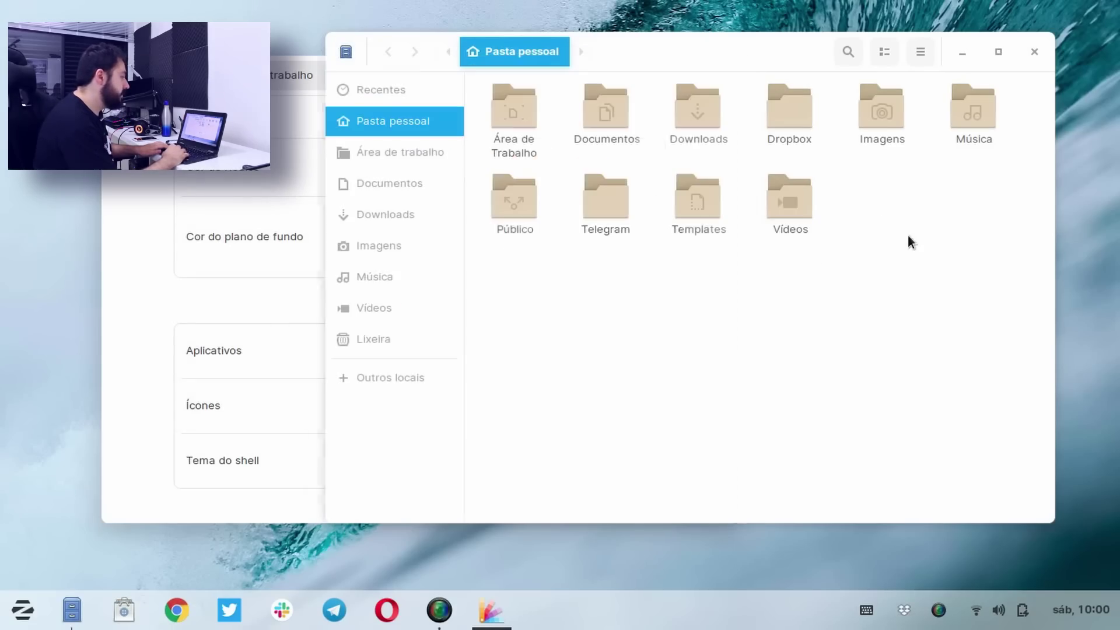
# - Set the icon theme to Zorin-95 and check the folder icons in the file manager
pyautogui.click(492, 610)
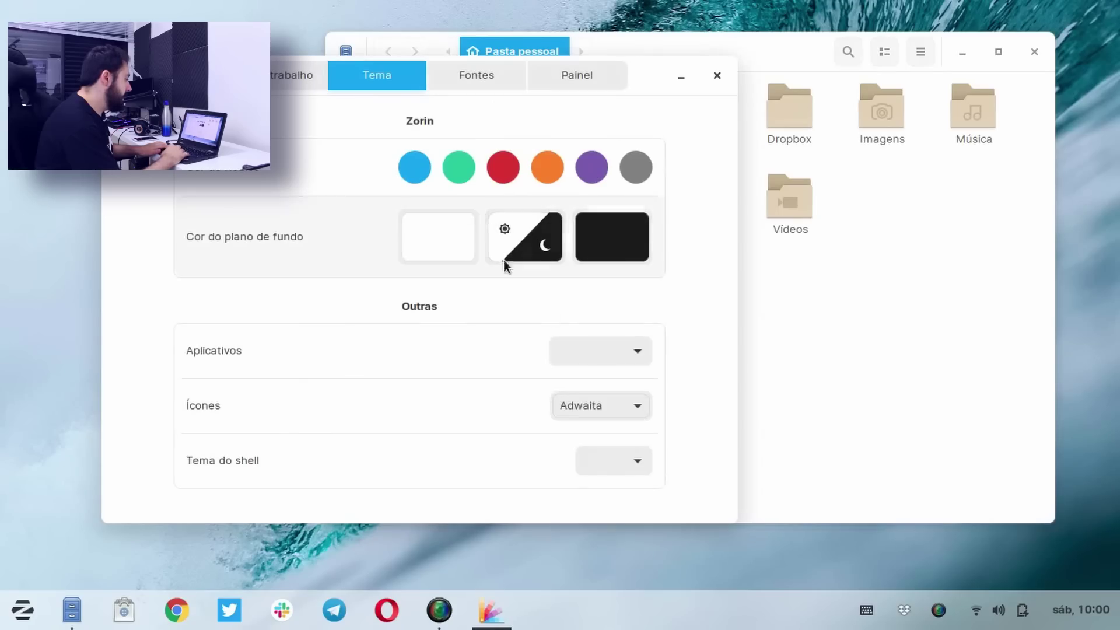
pyautogui.click(635, 409)
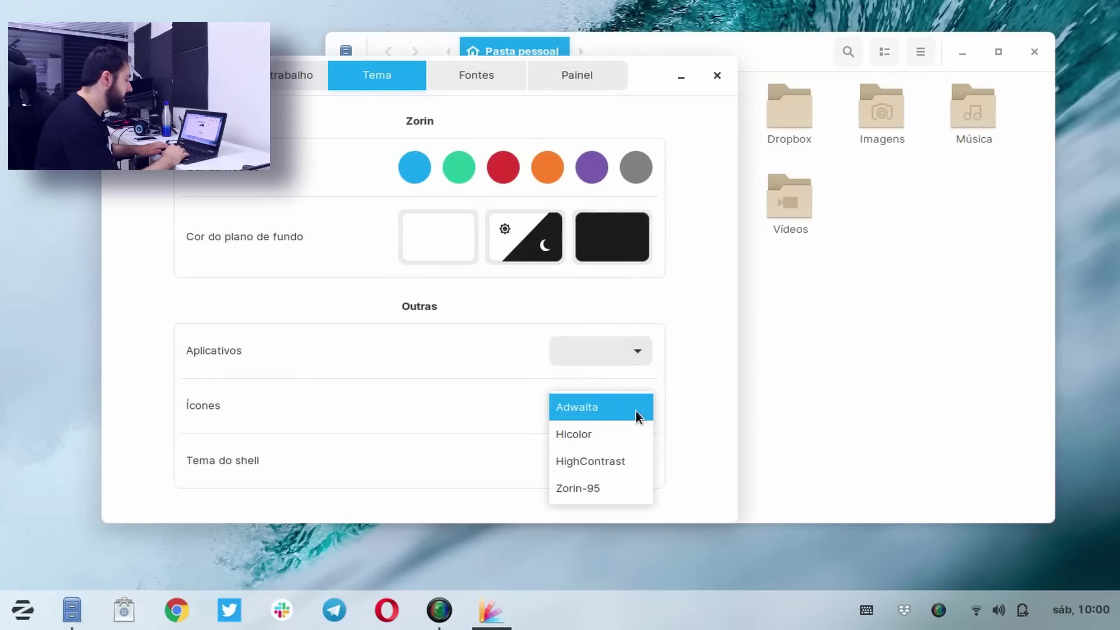
pyautogui.click(616, 488)
pyautogui.click(811, 364)
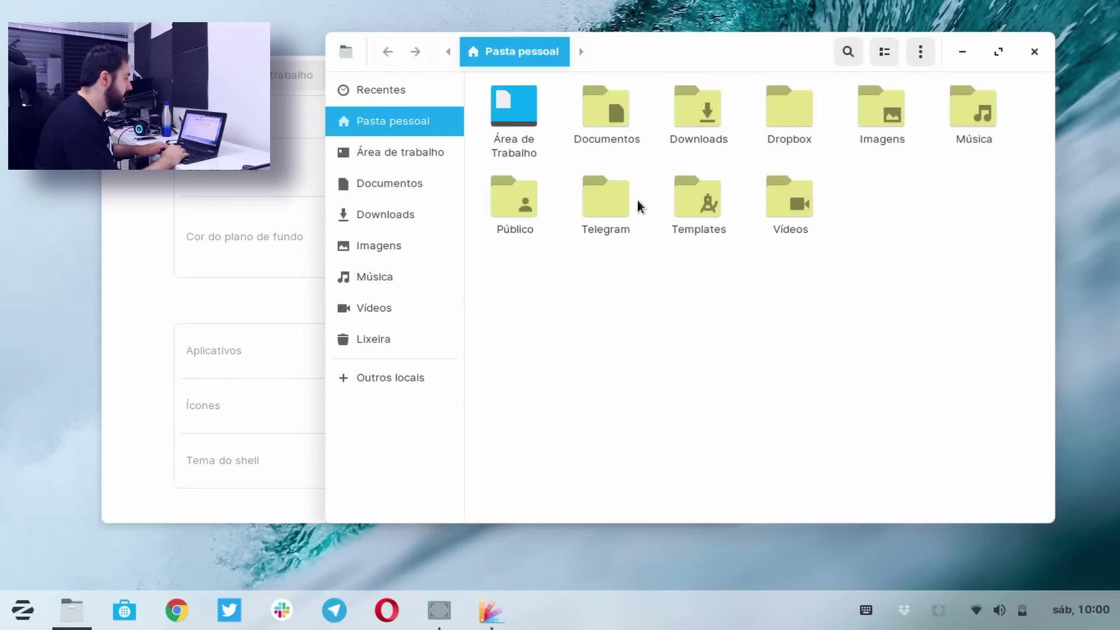
# - Set the application theme to Zorin-95 and bring the file manager forward to see it with the matching icons
pyautogui.hotkey('alt', 'Tab')
pyautogui.click(591, 353)
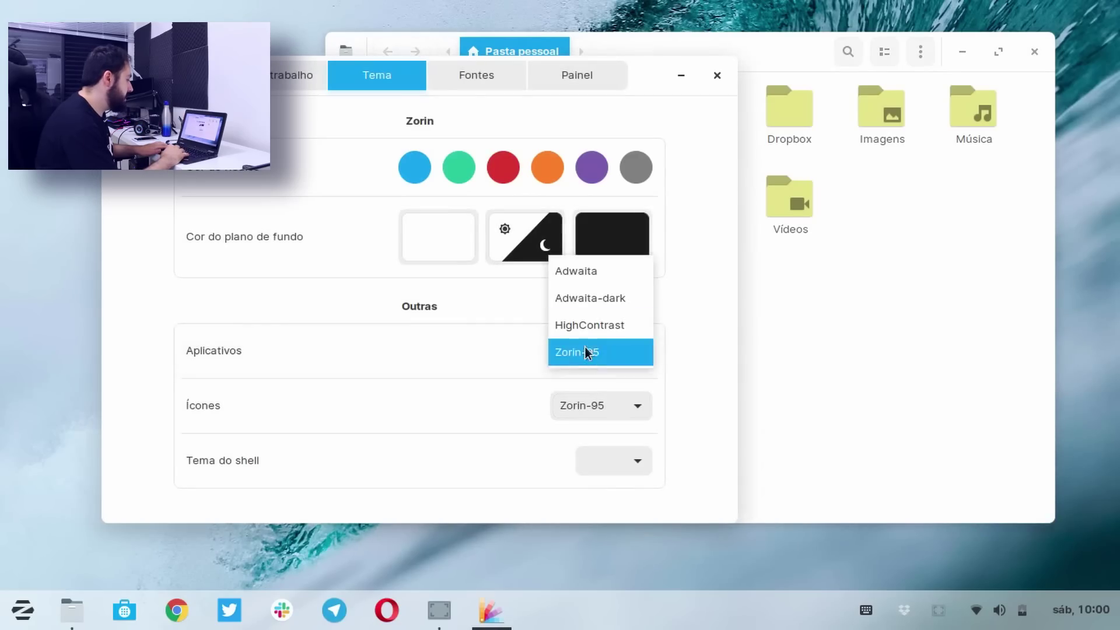
pyautogui.click(591, 356)
pyautogui.click(871, 331)
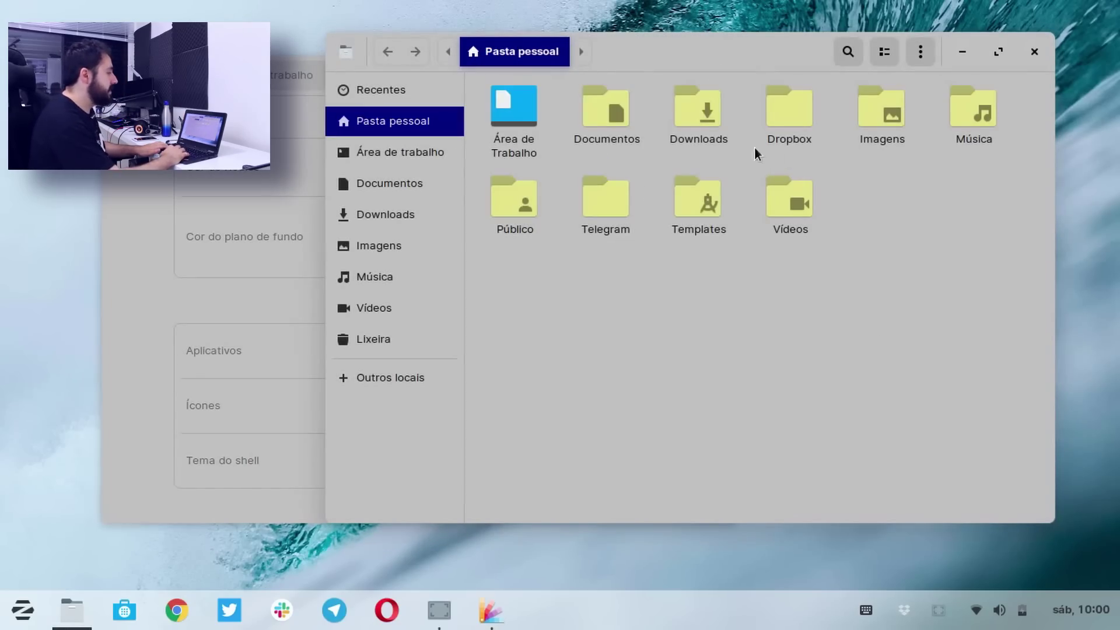
# - Return to the appearance settings and restore the light Zorin theme by choosing the white background colour
pyautogui.hotkey('alt', 'Tab')
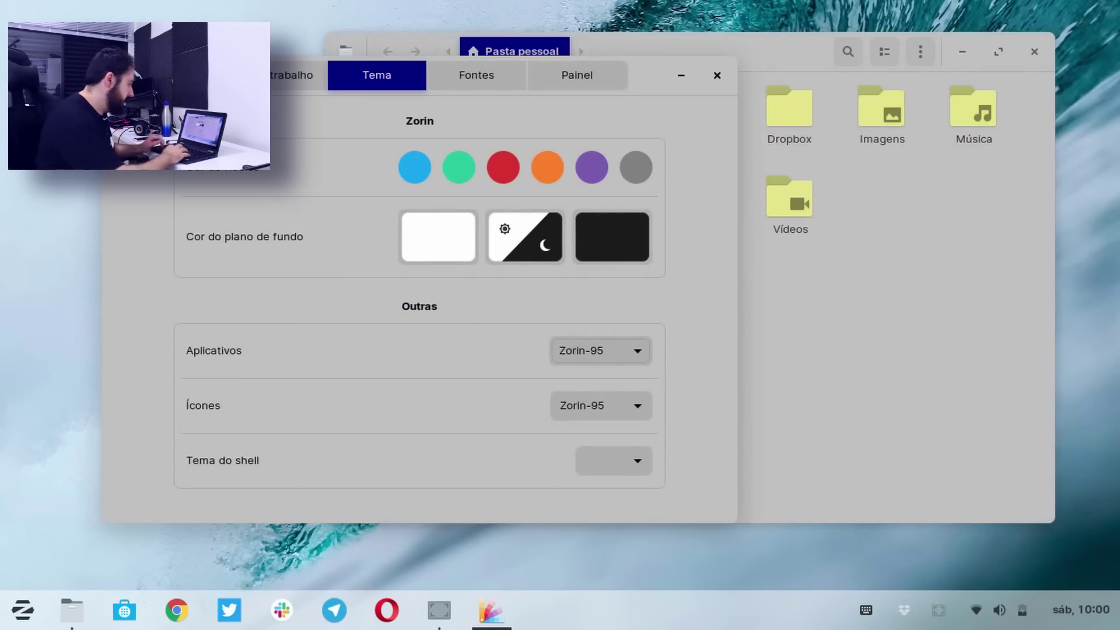
pyautogui.click(589, 403)
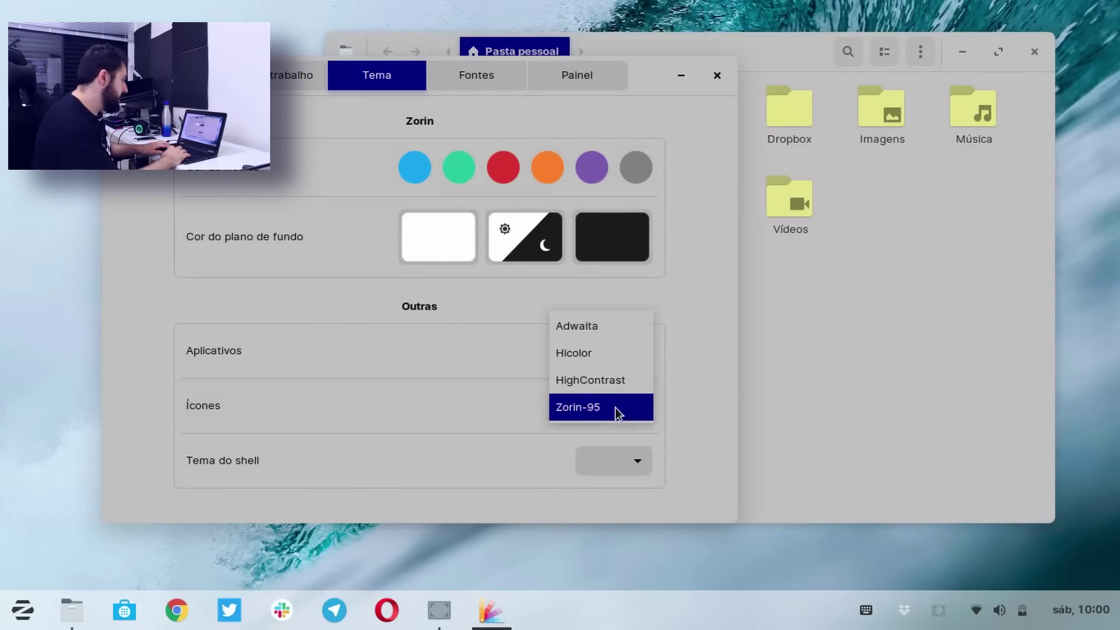
pyautogui.click(416, 221)
pyautogui.click(420, 225)
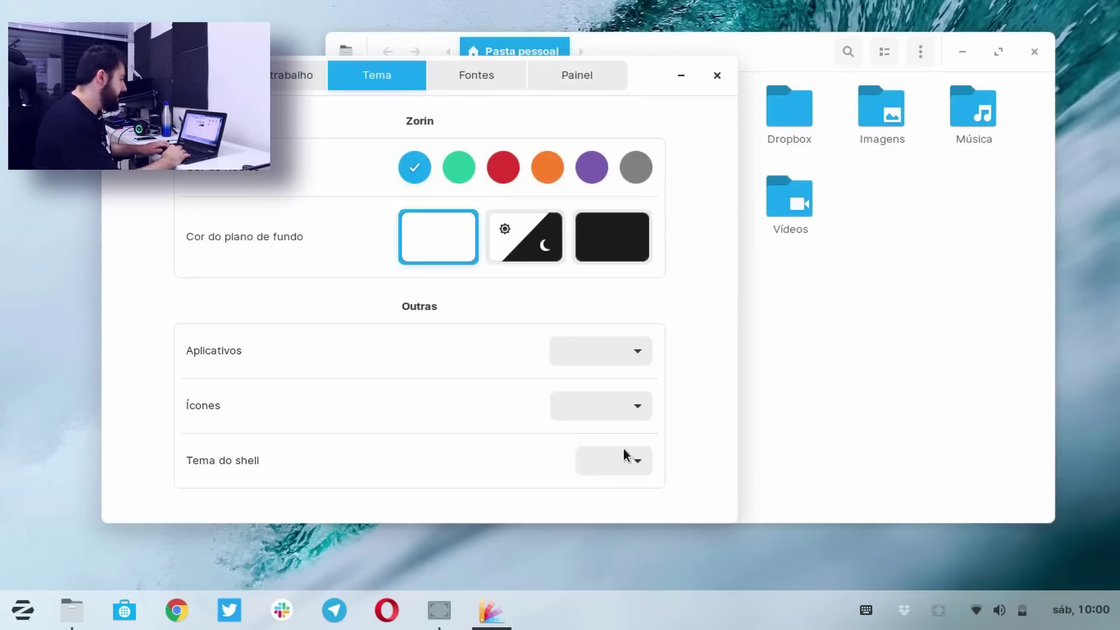
# - Set the shell theme to Zorin-95 and look through the available icon and application themes
pyautogui.click(623, 452)
pyautogui.click(622, 450)
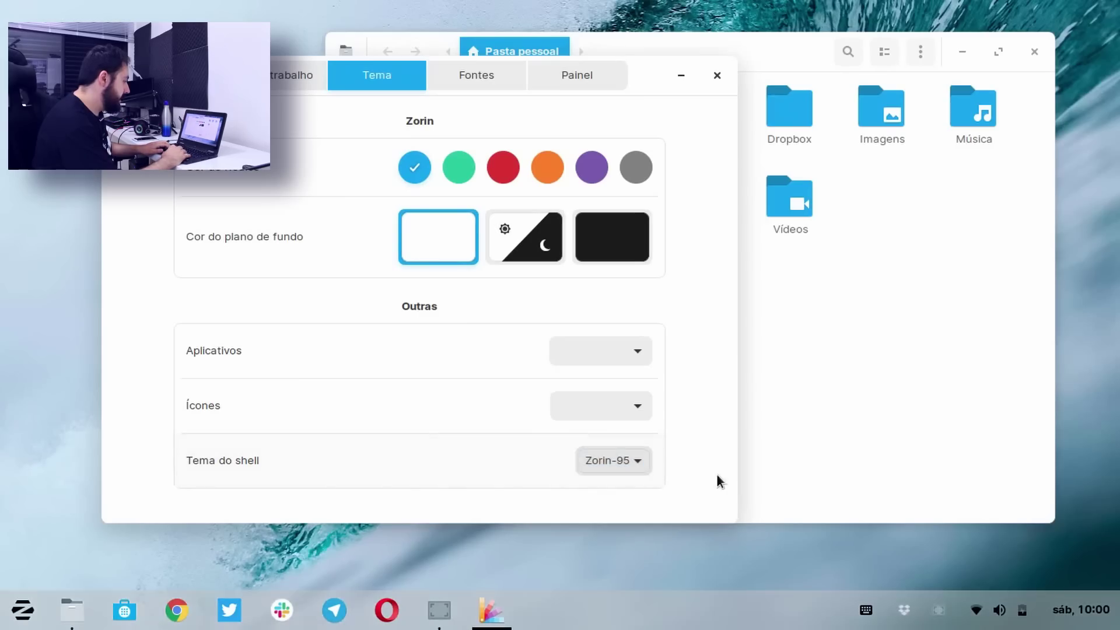
pyautogui.click(610, 390)
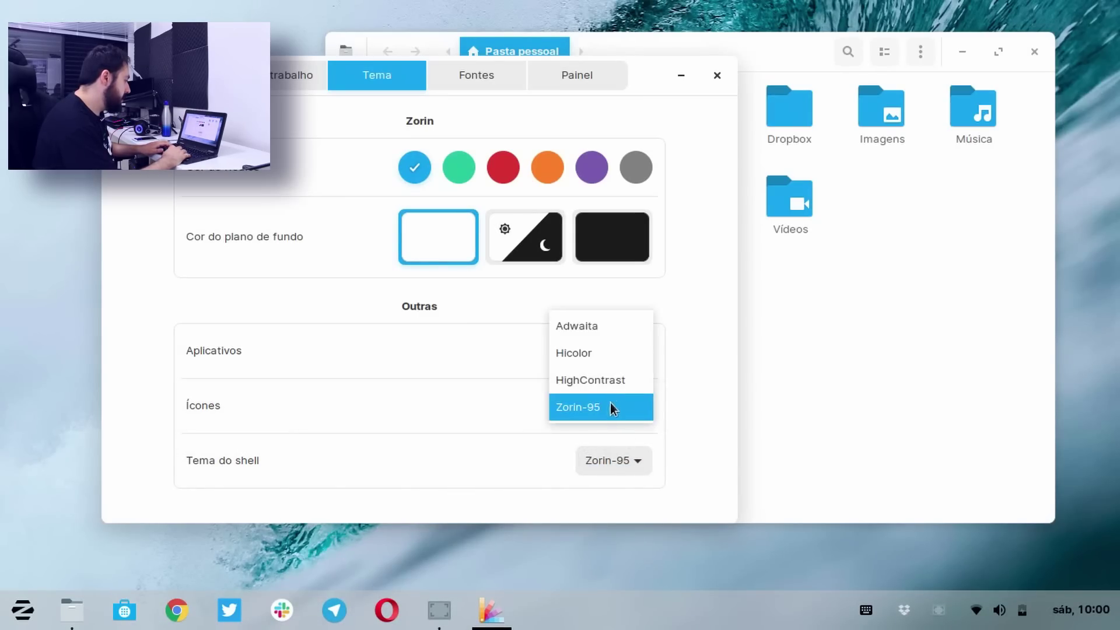
pyautogui.click(610, 406)
pyautogui.click(604, 355)
pyautogui.click(604, 351)
pyautogui.click(818, 360)
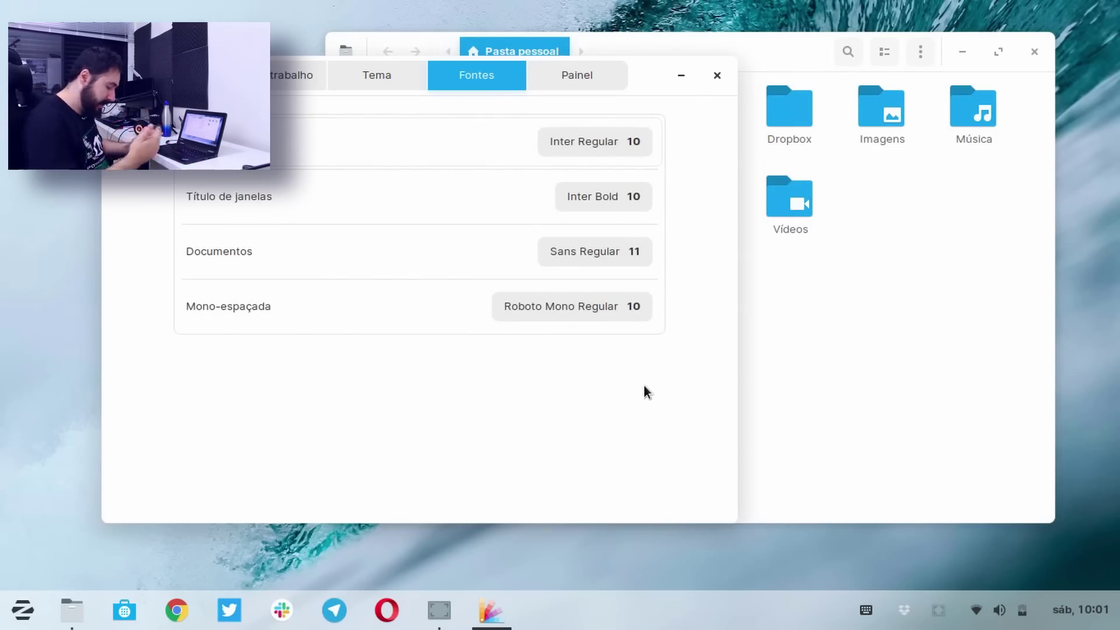
# - Go to the panel settings, try the panel at the top of the desktop and return it to the bottom
pyautogui.click(589, 76)
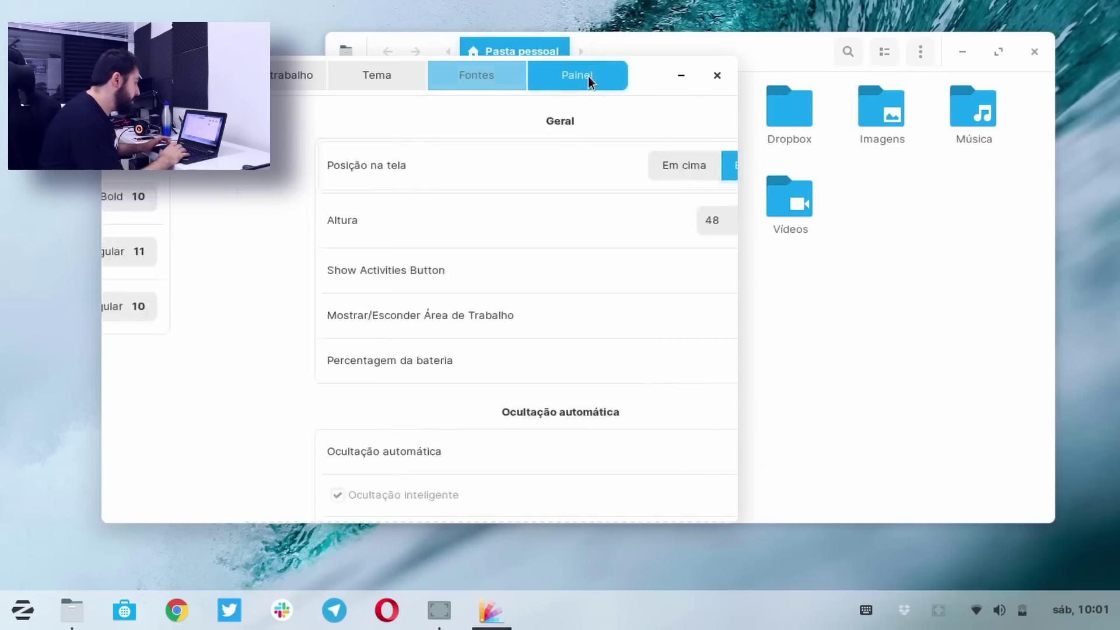
pyautogui.click(552, 167)
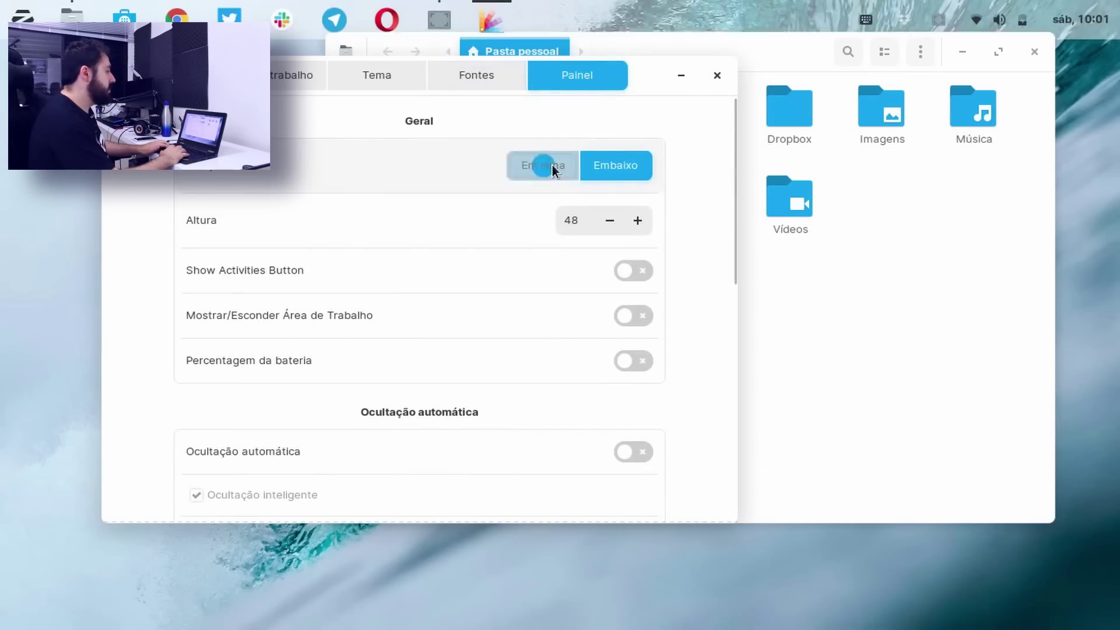
pyautogui.click(620, 168)
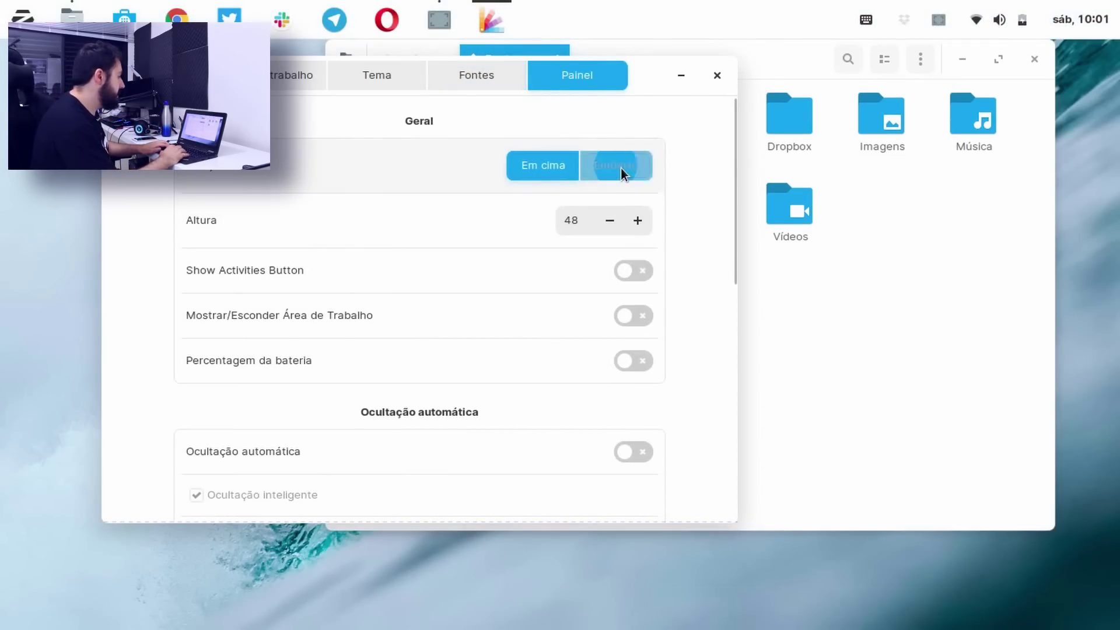
# - Try a panel height of 45 and set it back to 48
pyautogui.click(608, 222)
pyautogui.click(609, 222)
pyautogui.click(609, 222)
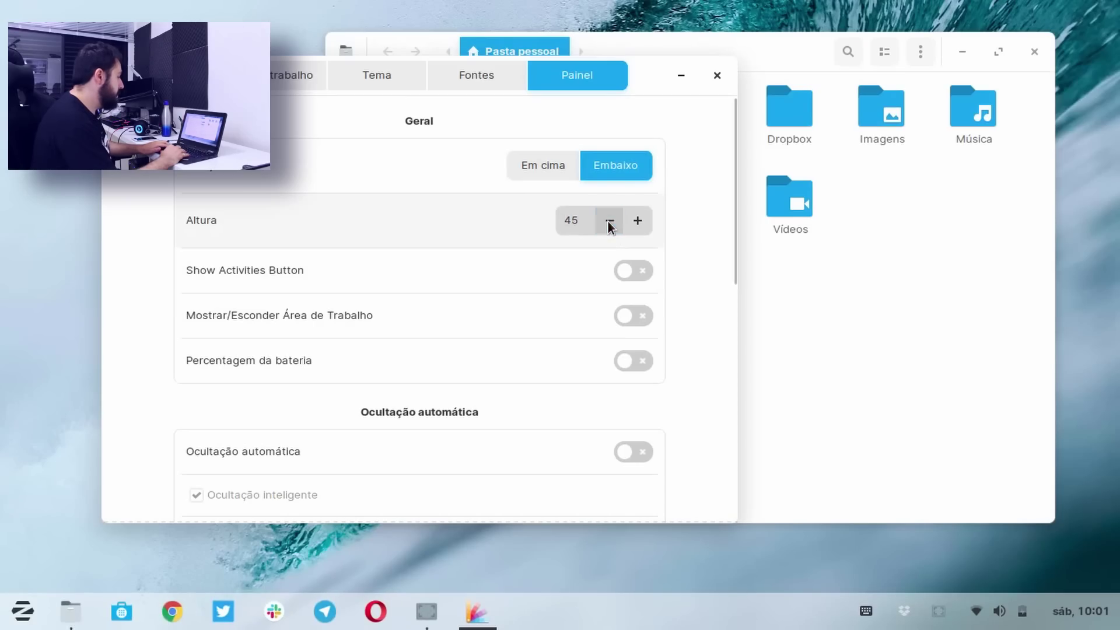
pyautogui.click(636, 220)
pyautogui.click(636, 220)
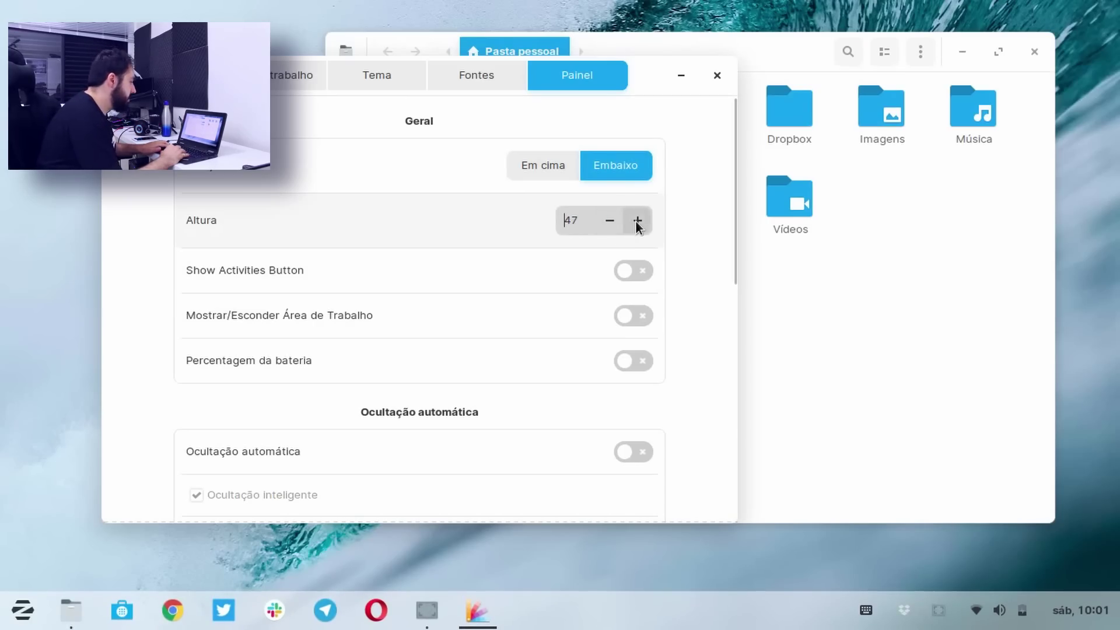
pyautogui.click(636, 222)
# - Enable the Activities button in the panel, try it out and disable it again
pyautogui.click(629, 275)
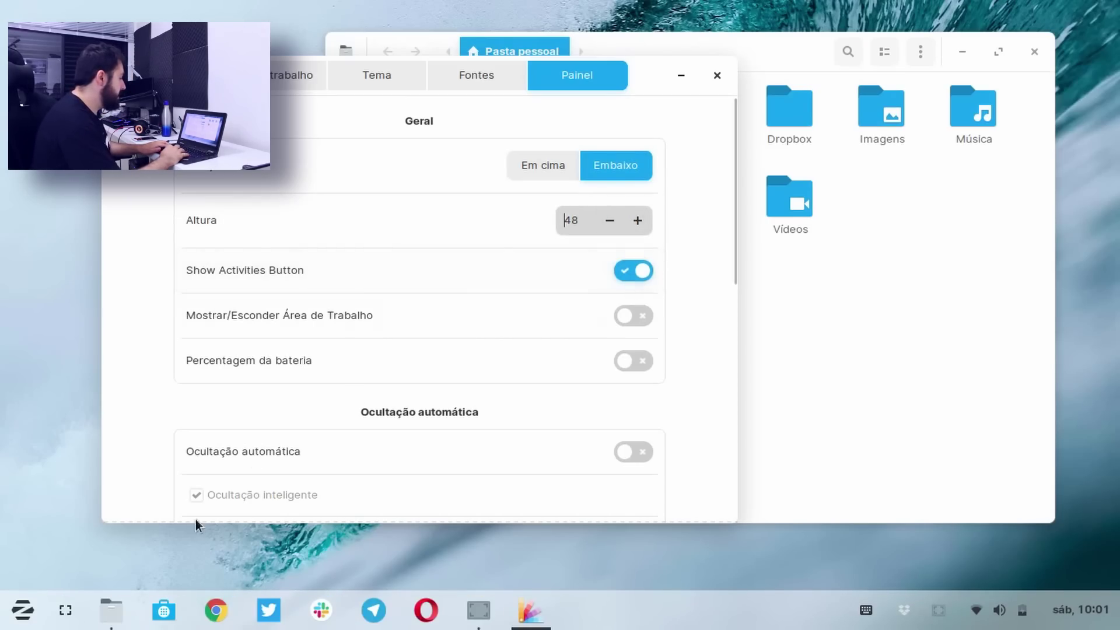
pyautogui.click(69, 610)
pyautogui.click(69, 610)
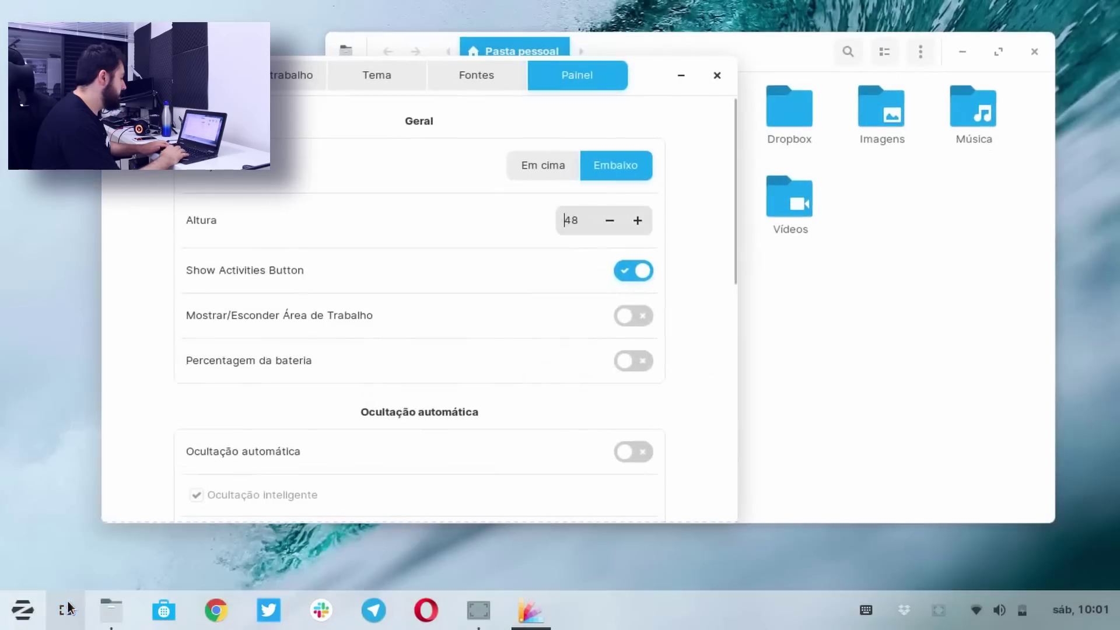
pyautogui.click(5, 612)
pyautogui.click(4, 612)
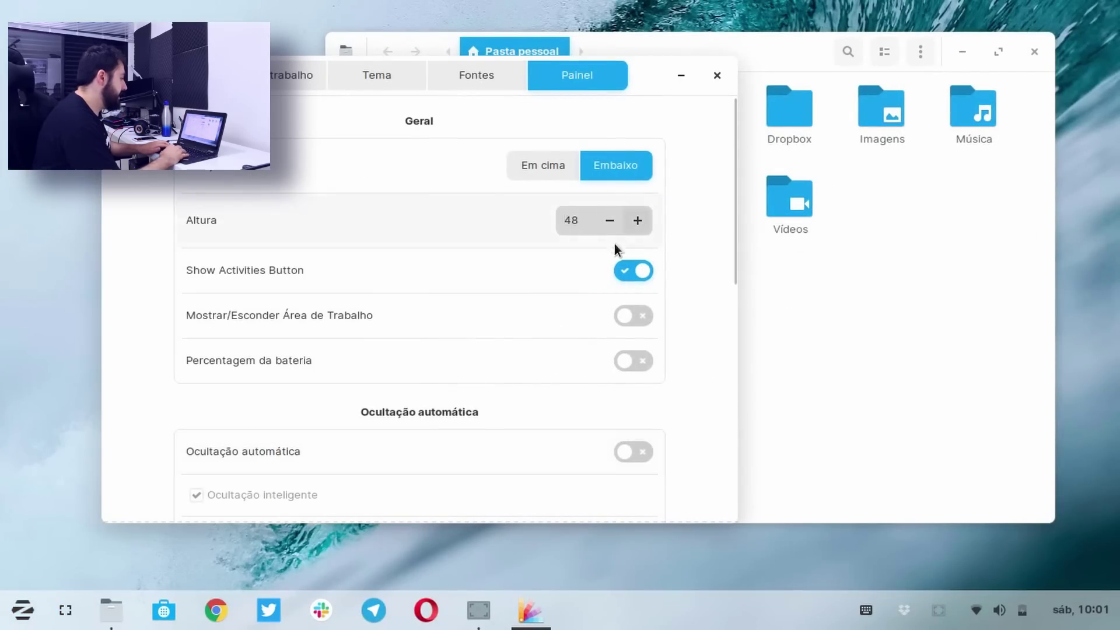
pyautogui.click(639, 269)
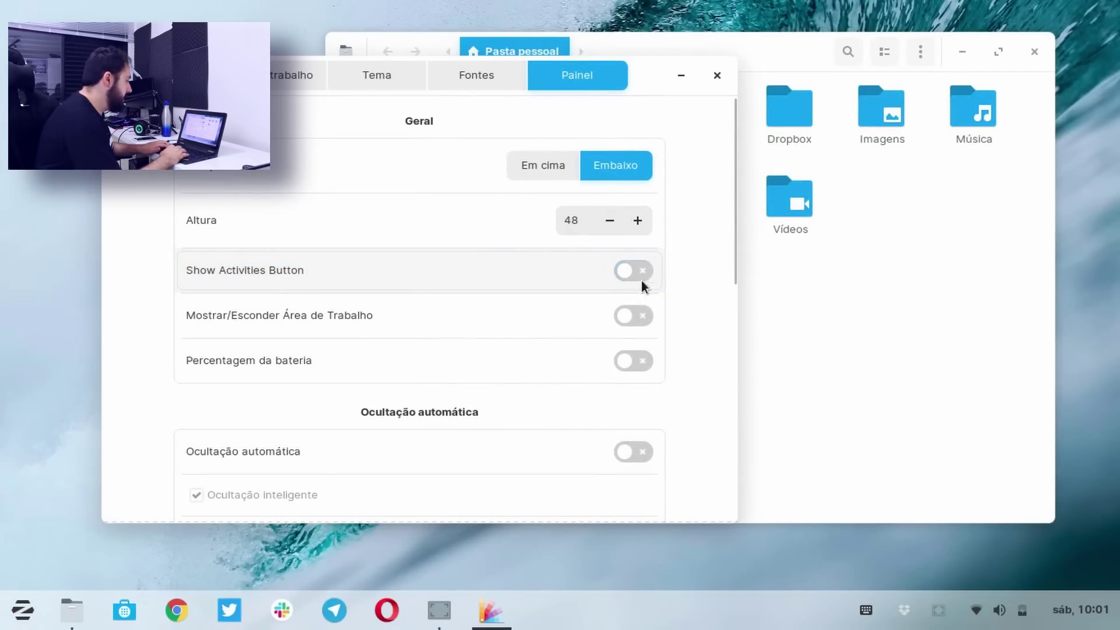
# - Try the panel's show/hide desktop button before disabling it, and enable the battery percentage
pyautogui.click(646, 319)
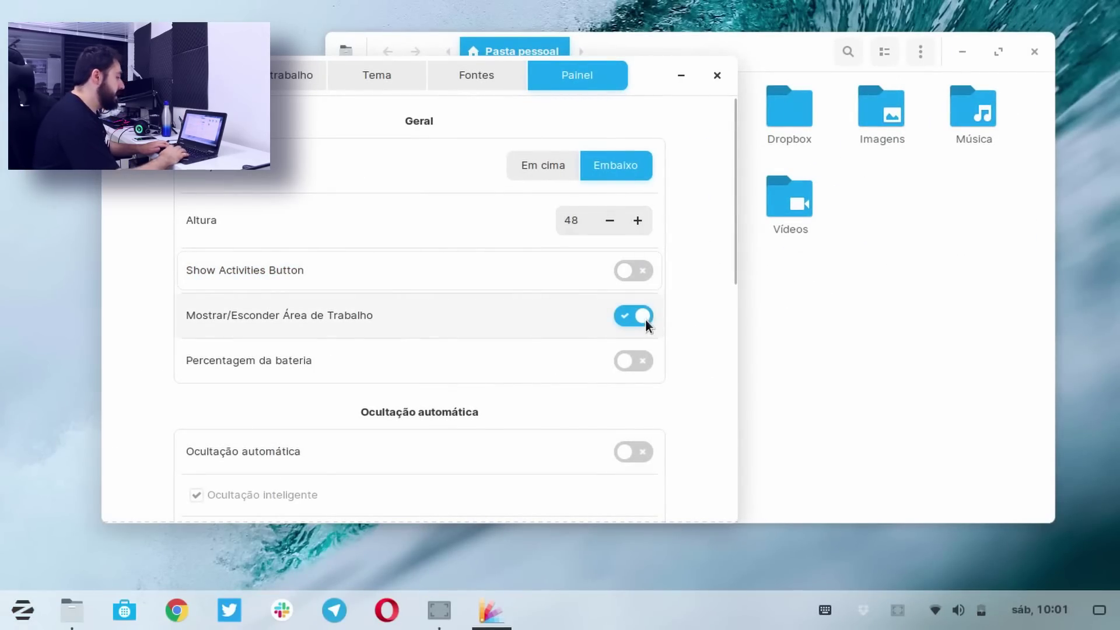
pyautogui.click(1112, 621)
pyautogui.click(1112, 621)
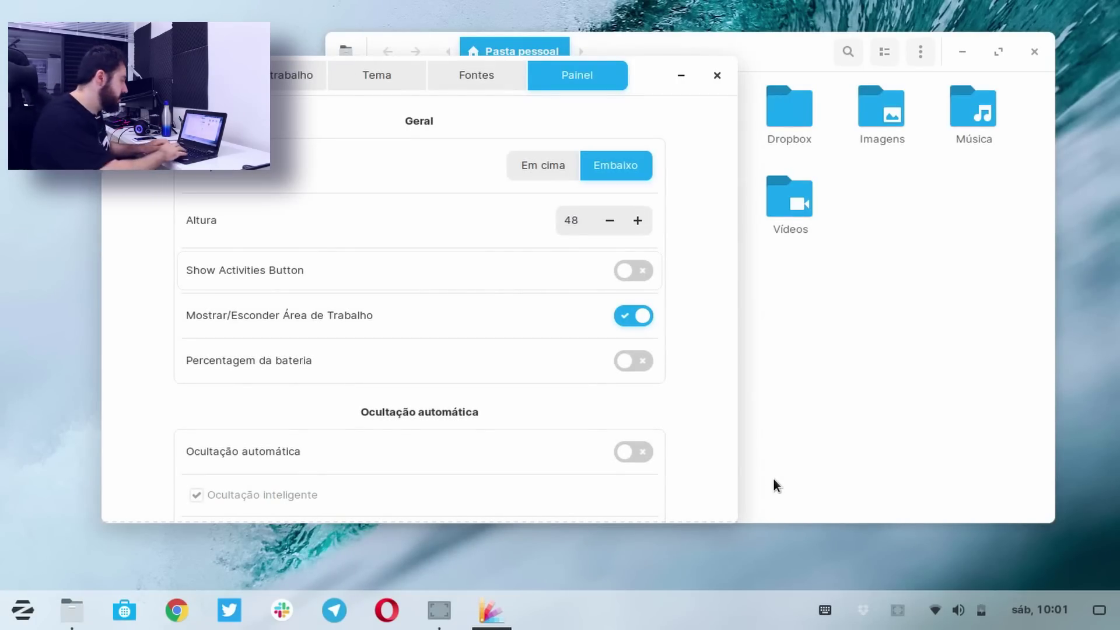
pyautogui.click(635, 360)
pyautogui.click(634, 318)
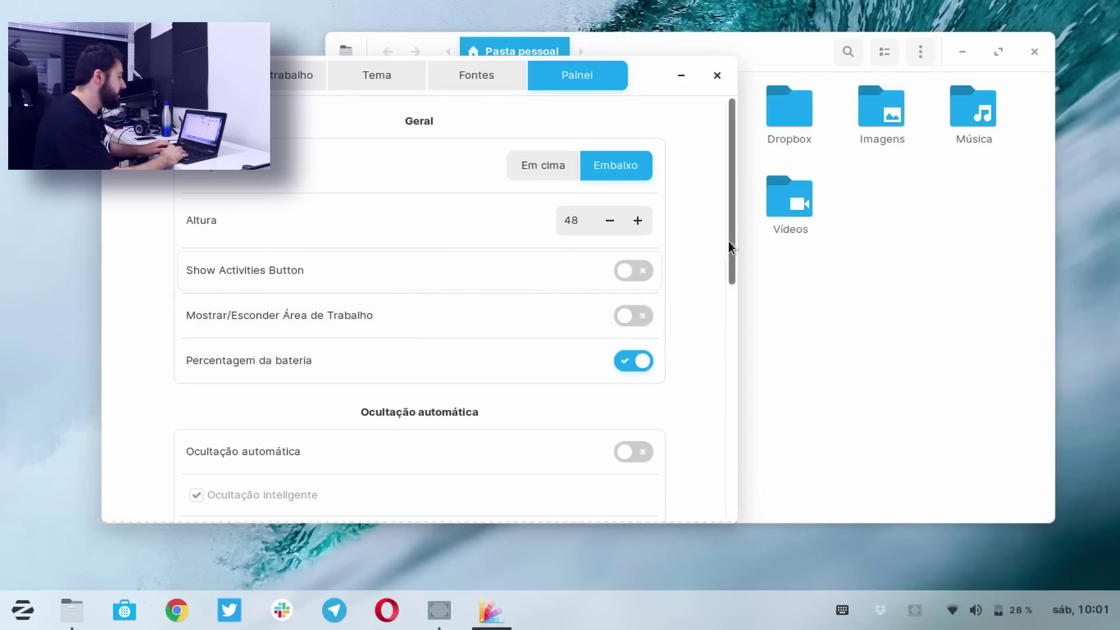
# - Enable automatic hiding of the panel and disable it again
pyautogui.moveTo(728, 240); pyautogui.dragTo(730, 355)
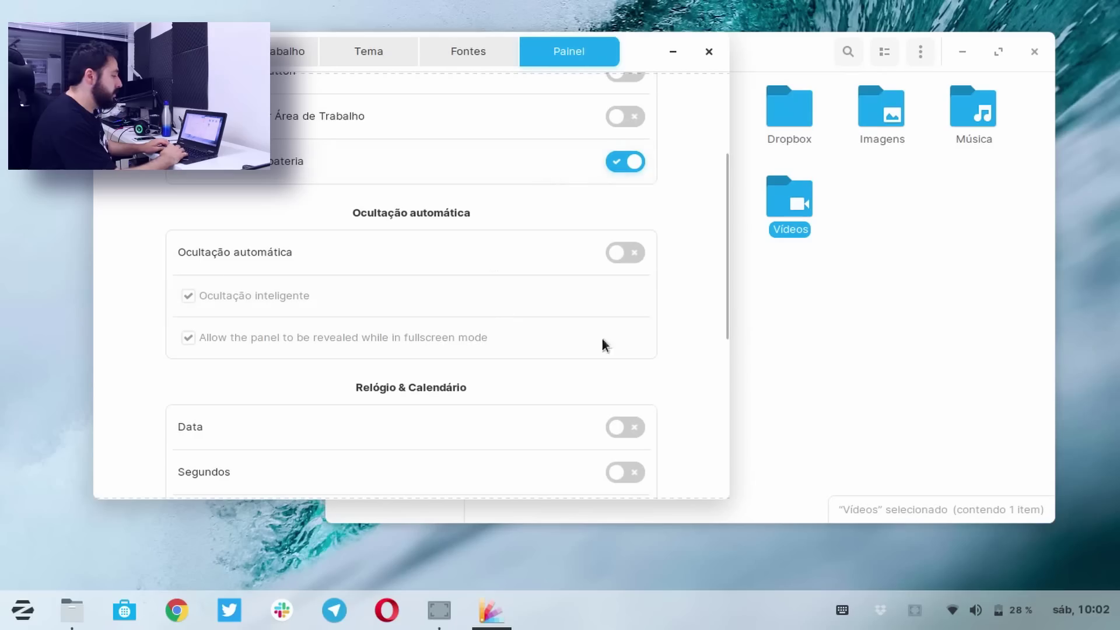
pyautogui.click(635, 255)
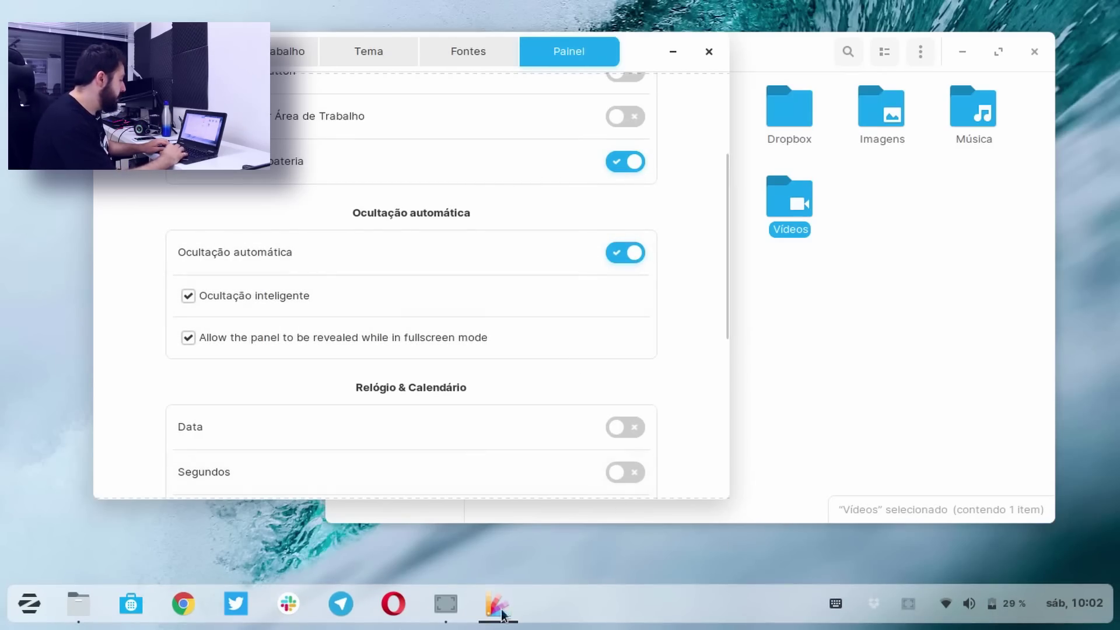
pyautogui.click(623, 255)
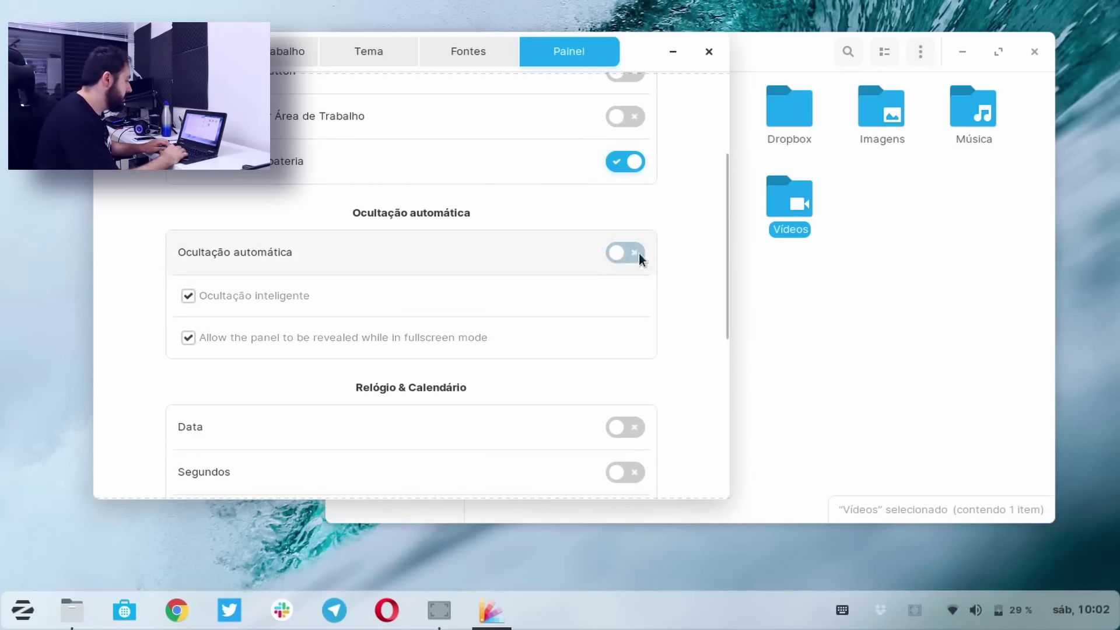
# - Try the clock's date, seconds and calendar week-number options, switching each one back off
pyautogui.moveTo(720, 237); pyautogui.dragTo(726, 322)
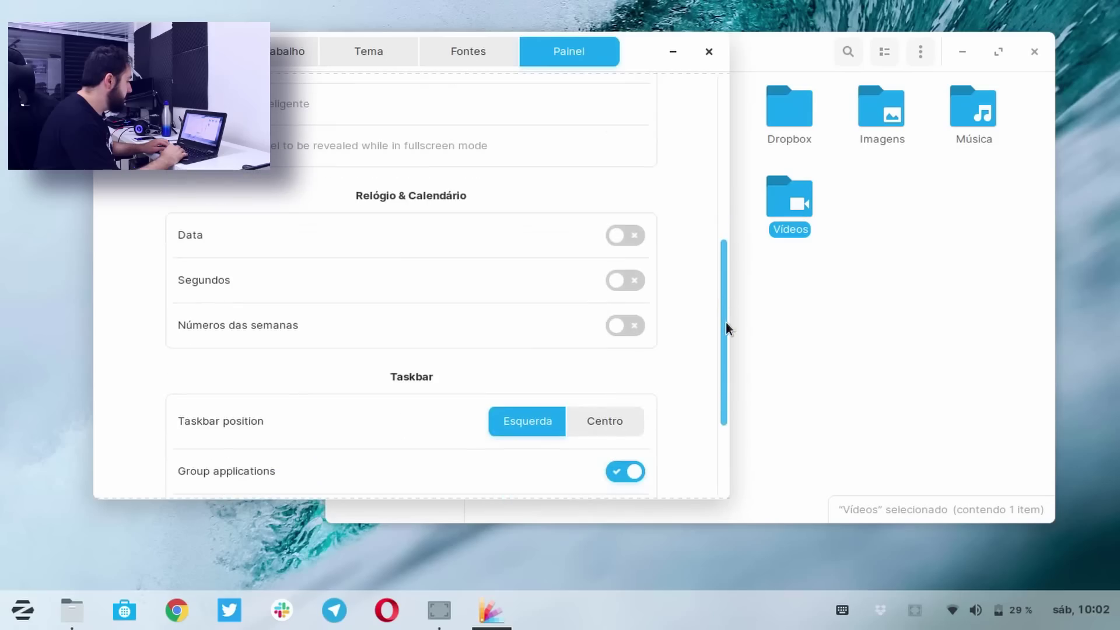
pyautogui.click(624, 236)
pyautogui.click(625, 236)
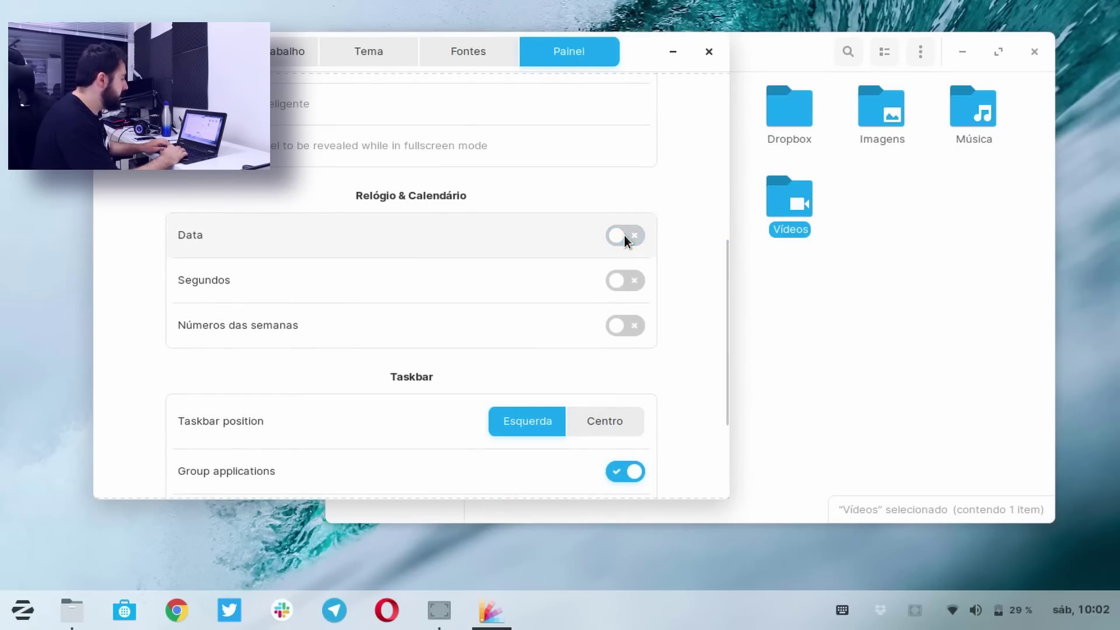
pyautogui.click(618, 278)
pyautogui.click(618, 279)
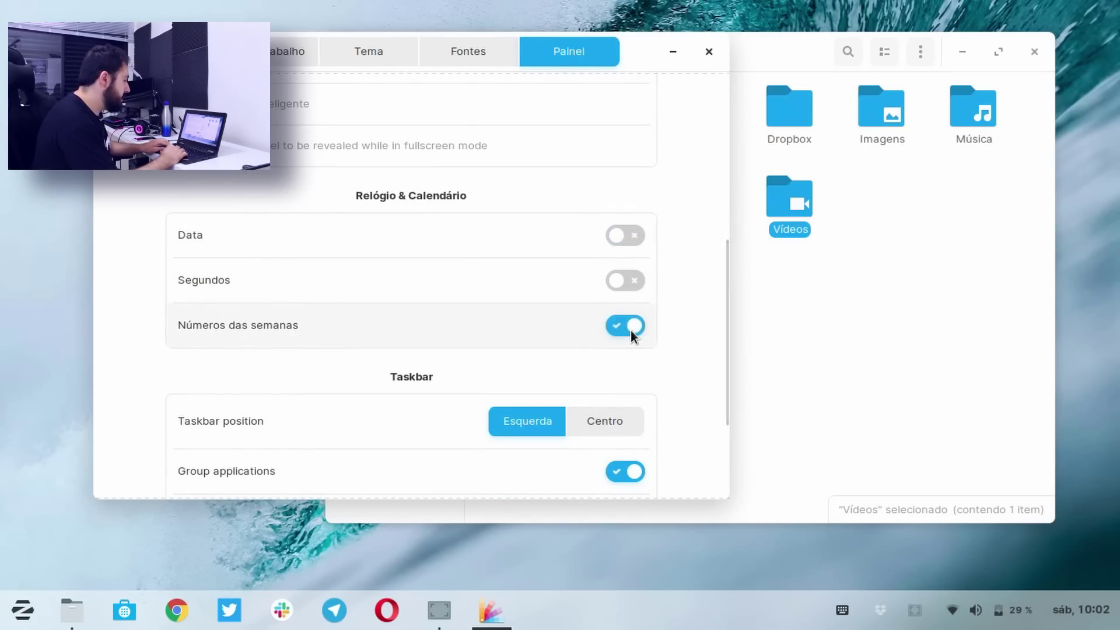
pyautogui.click(631, 330)
pyautogui.click(1077, 622)
pyautogui.click(1076, 622)
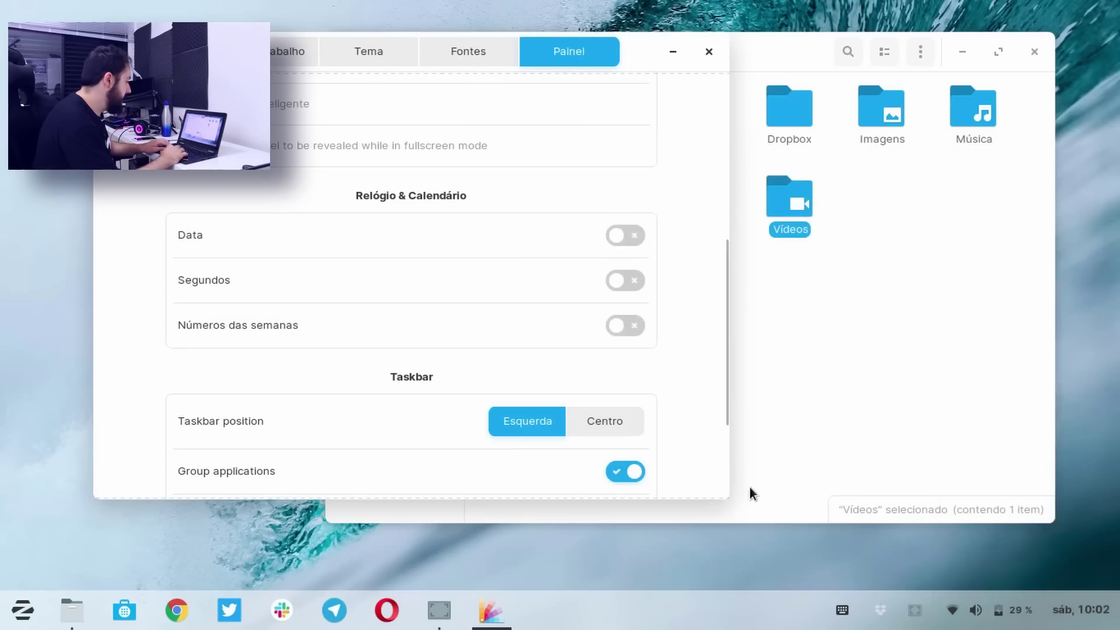
# - Try the centred taskbar position and set it back to the left
pyautogui.moveTo(726, 312); pyautogui.dragTo(732, 434)
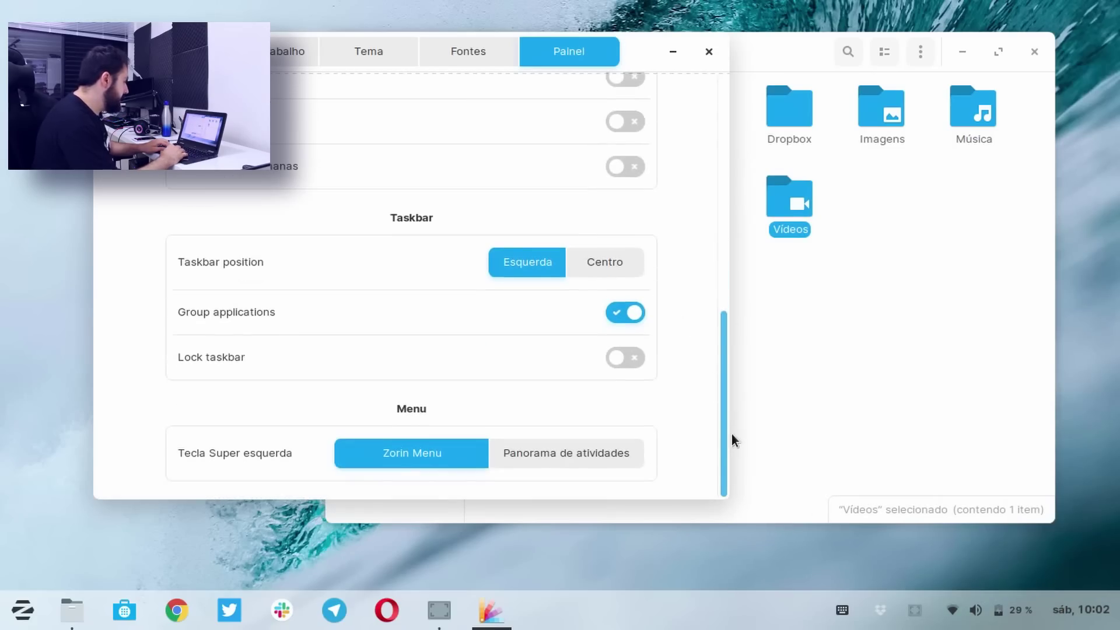
pyautogui.click(606, 272)
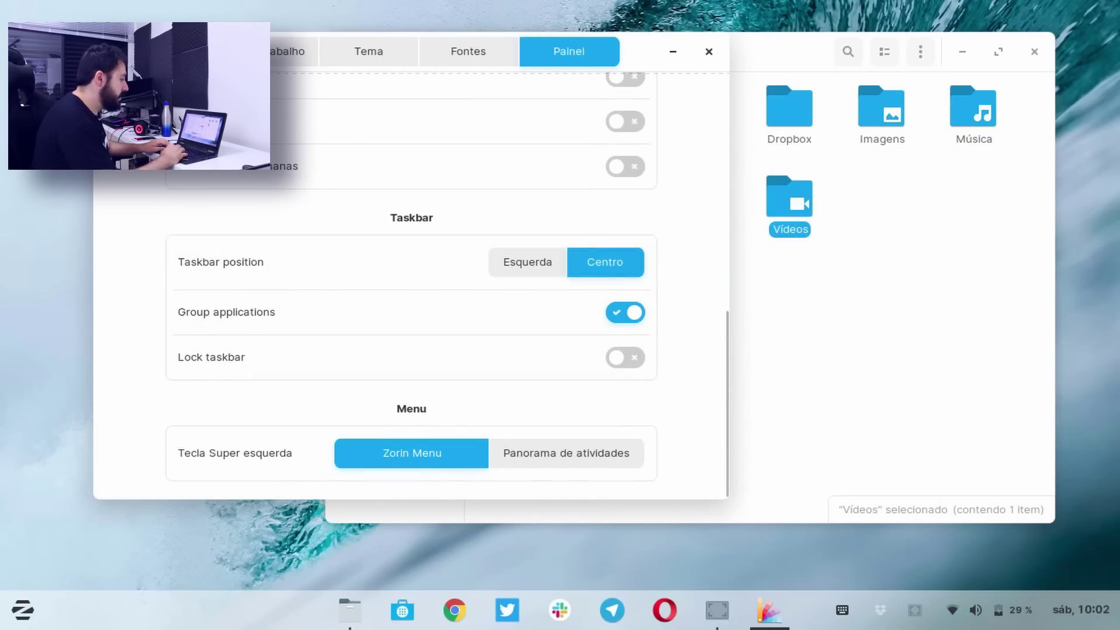
pyautogui.click(544, 265)
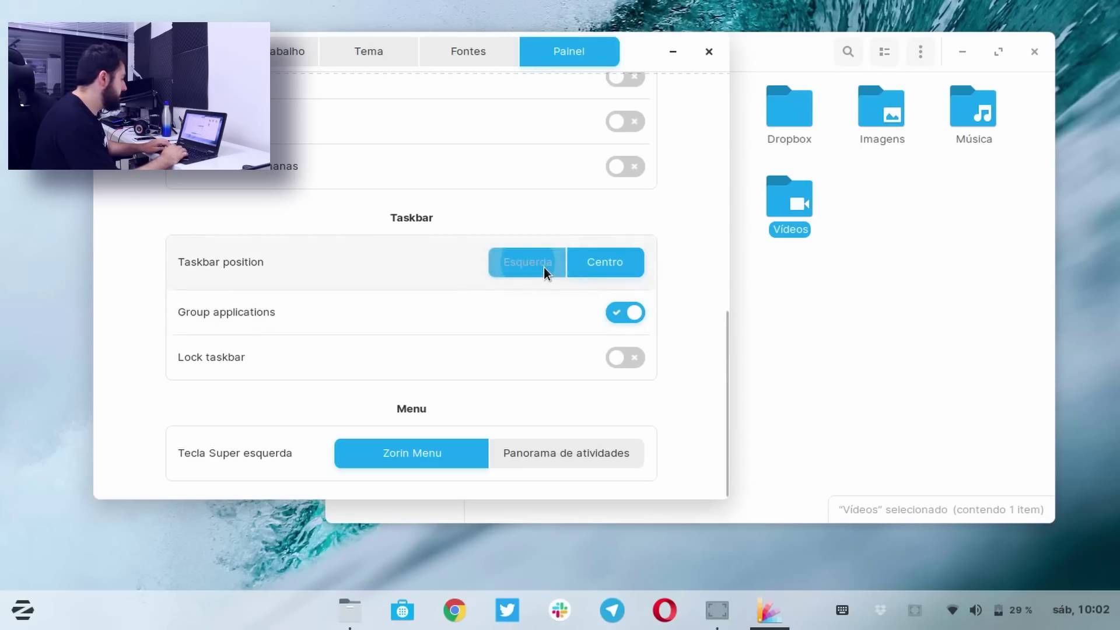
# - Ungroup the taskbar applications, group them again and try the taskbar lock option
pyautogui.click(633, 314)
pyautogui.click(633, 314)
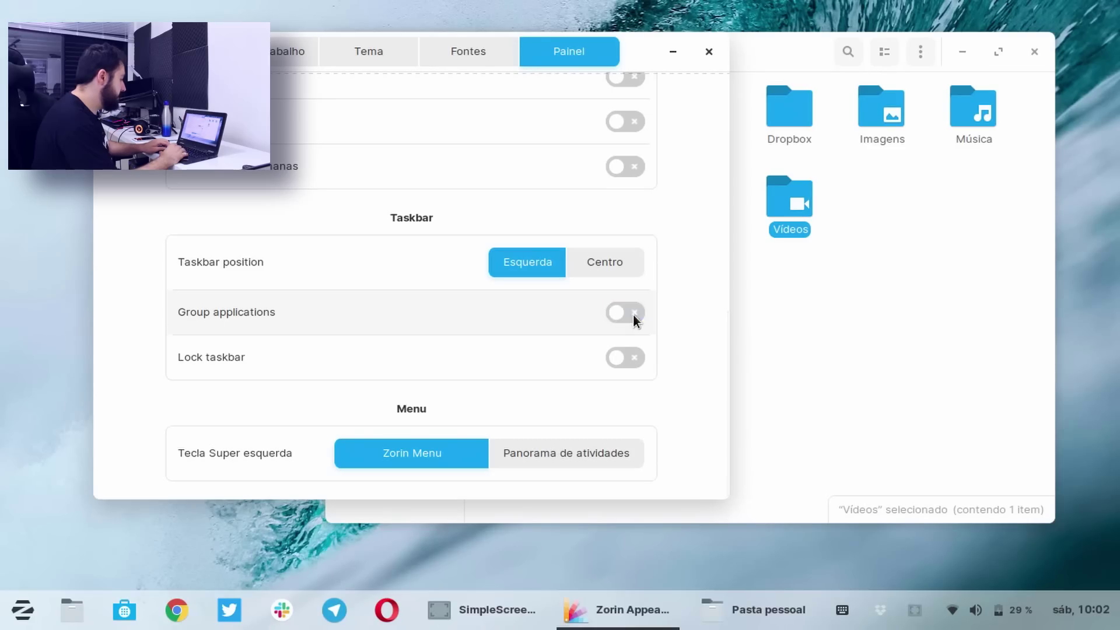
pyautogui.click(632, 314)
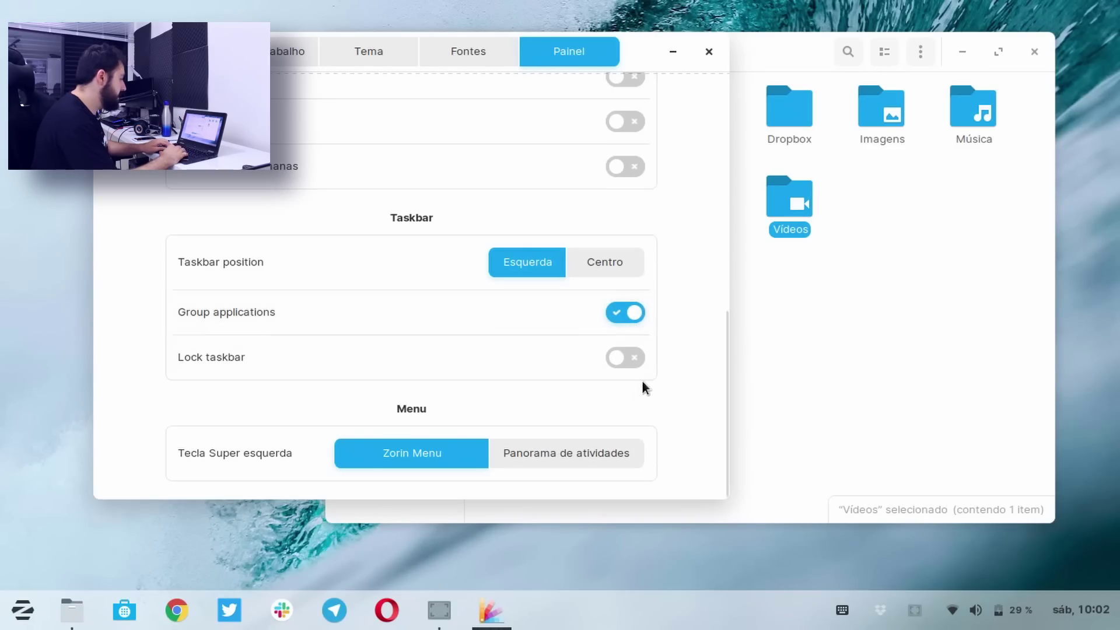
pyautogui.click(632, 355)
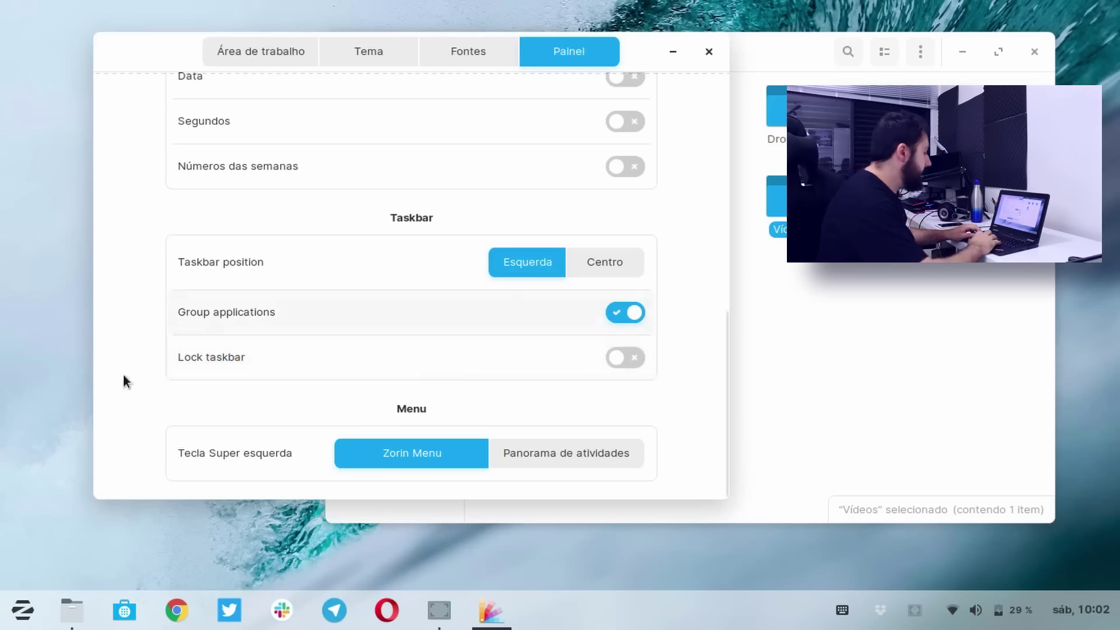
# - Open and close the Zorin menu several times to show how the left Super key works
pyautogui.click(35, 614)
pyautogui.press('super')
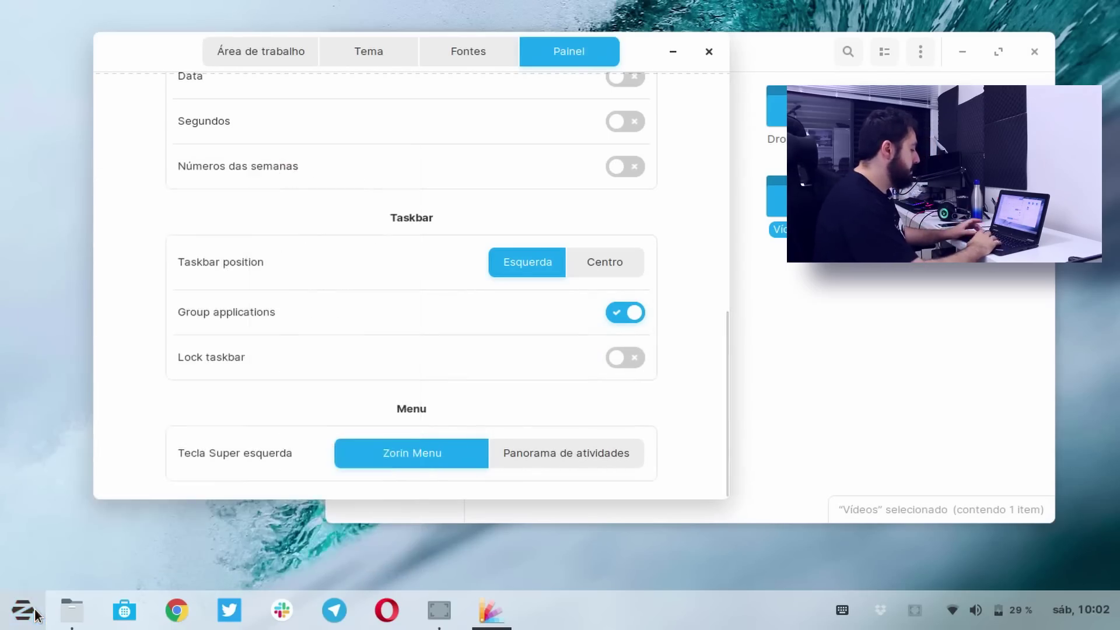
pyautogui.press('super')
pyautogui.press('super')
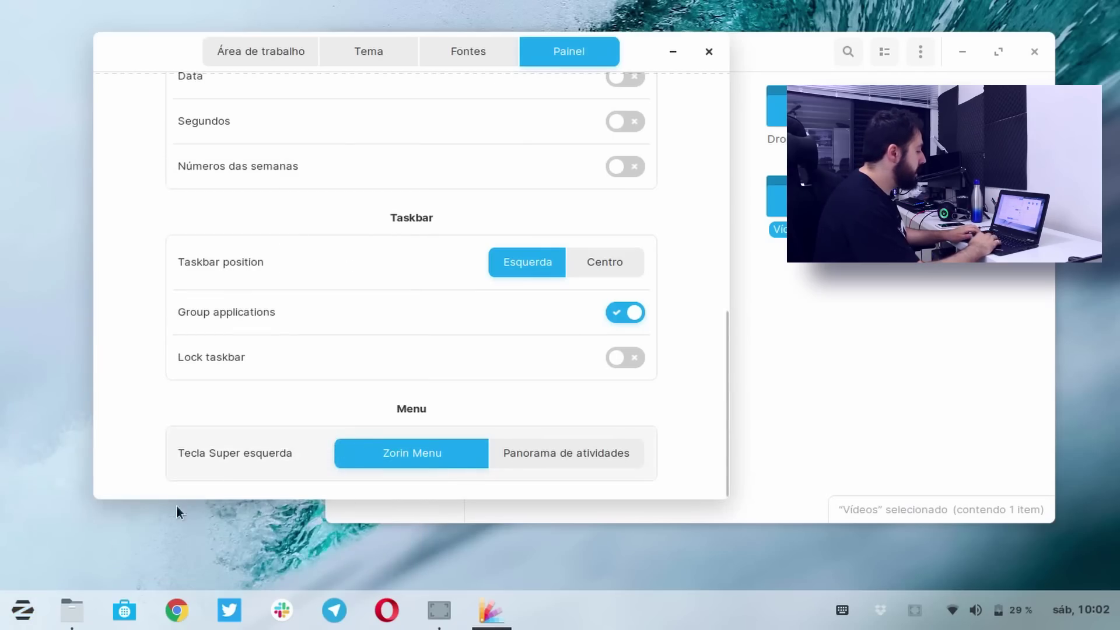
pyautogui.press('super')
pyautogui.press('super')
# - Assign the left Super key to the activities overview (Panorama de atividades) and open the overview with it
pyautogui.click(595, 458)
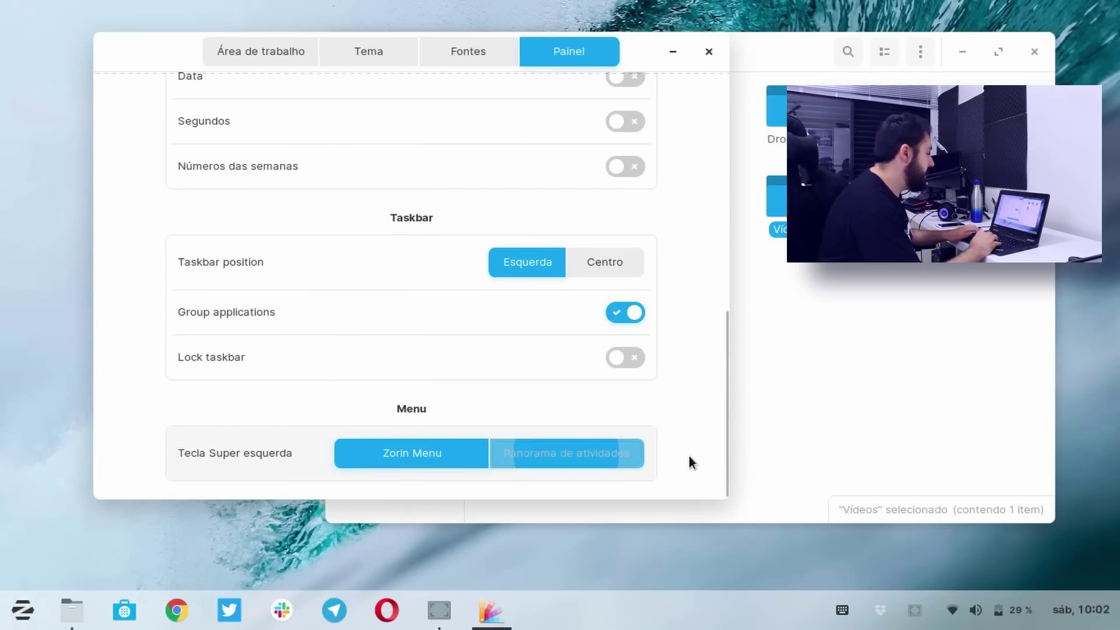
pyautogui.press('super')
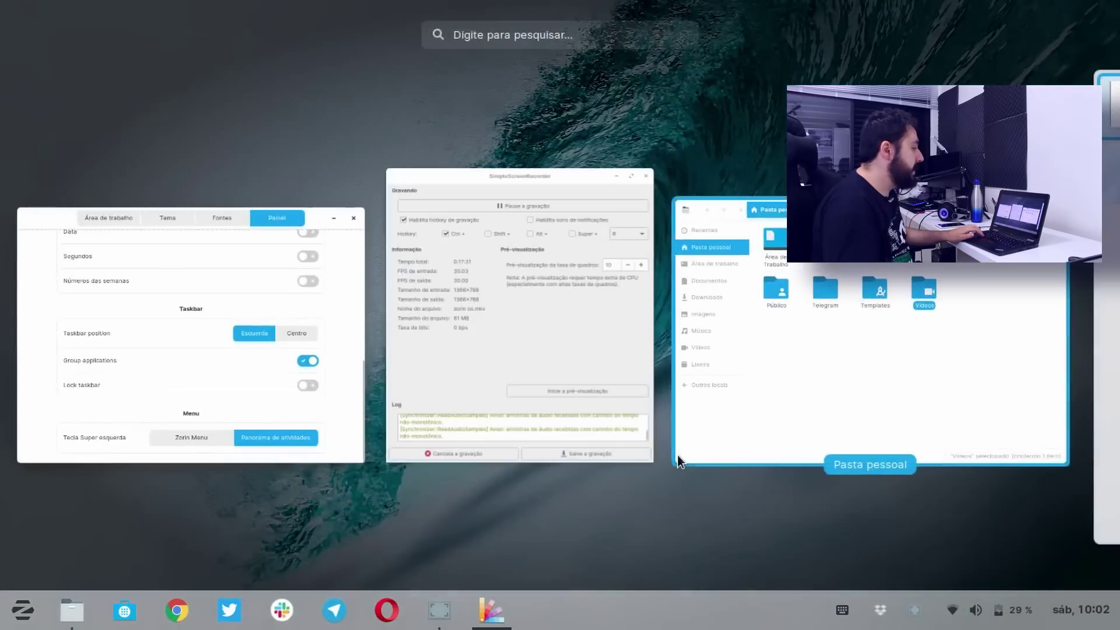
# - Leave the activities overview, assign the left Super key back to Zorin Menu and close the appearance settings and file manager windows
pyautogui.press('super')
pyautogui.click(401, 460)
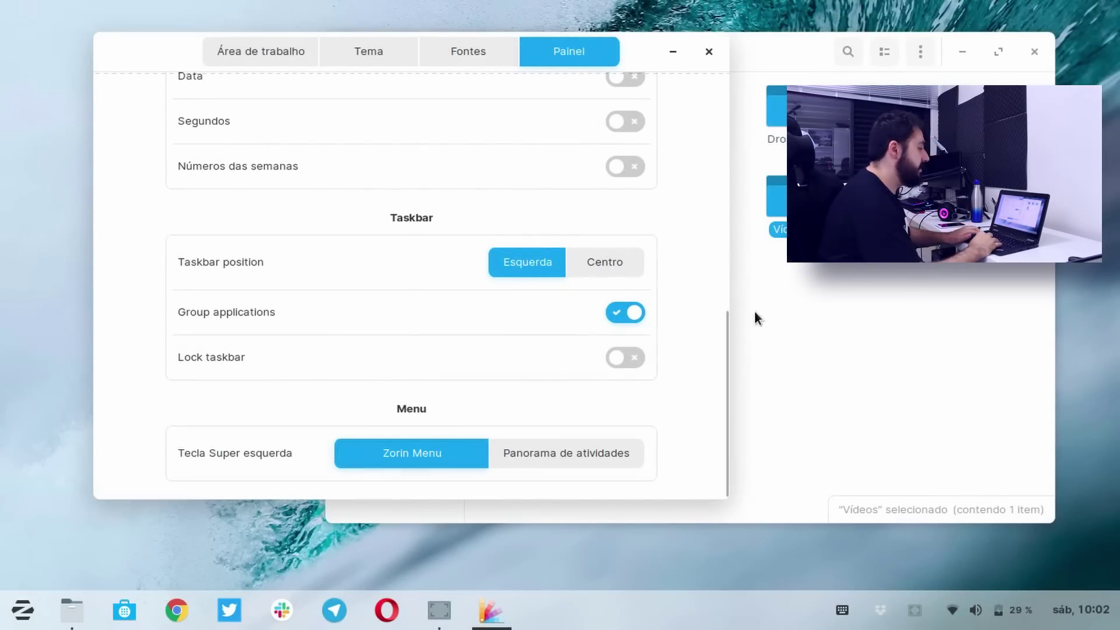
pyautogui.moveTo(727, 325); pyautogui.dragTo(708, 93)
pyautogui.click(709, 52)
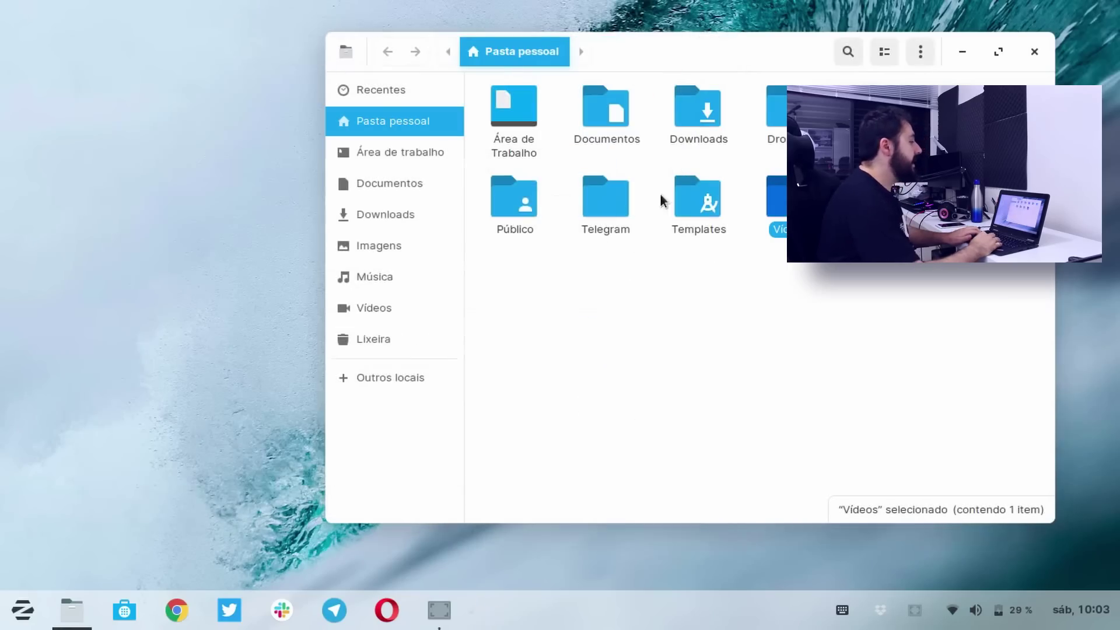
pyautogui.click(1034, 52)
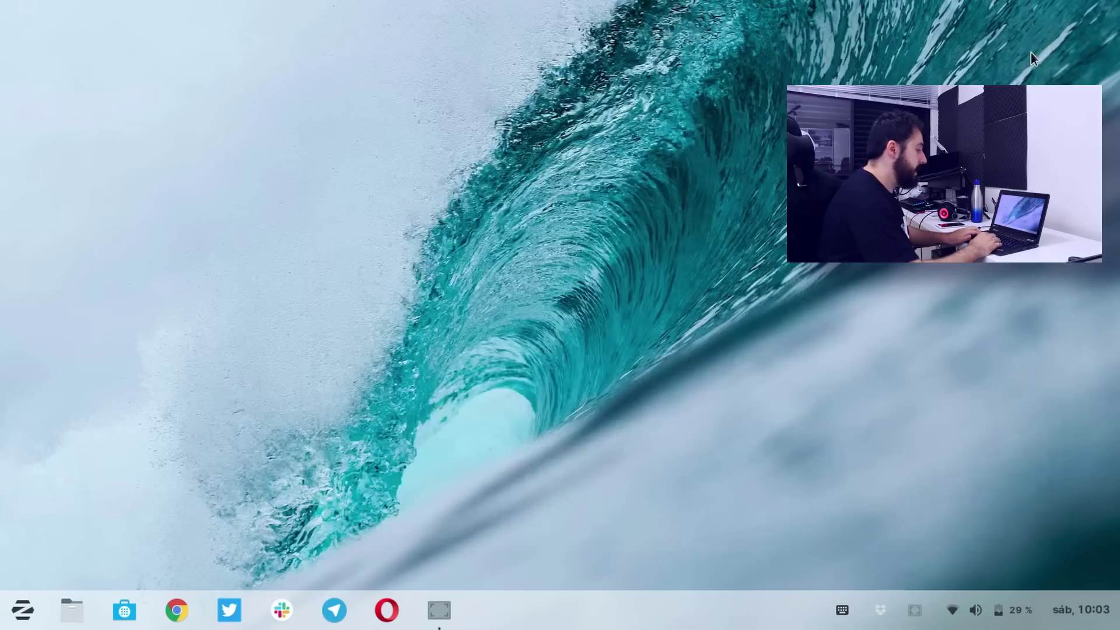
# - Find Zorin Connect by searching the menu for "zorin", look at its welcome window and close it
pyautogui.click(24, 625)
pyautogui.write('zorin')
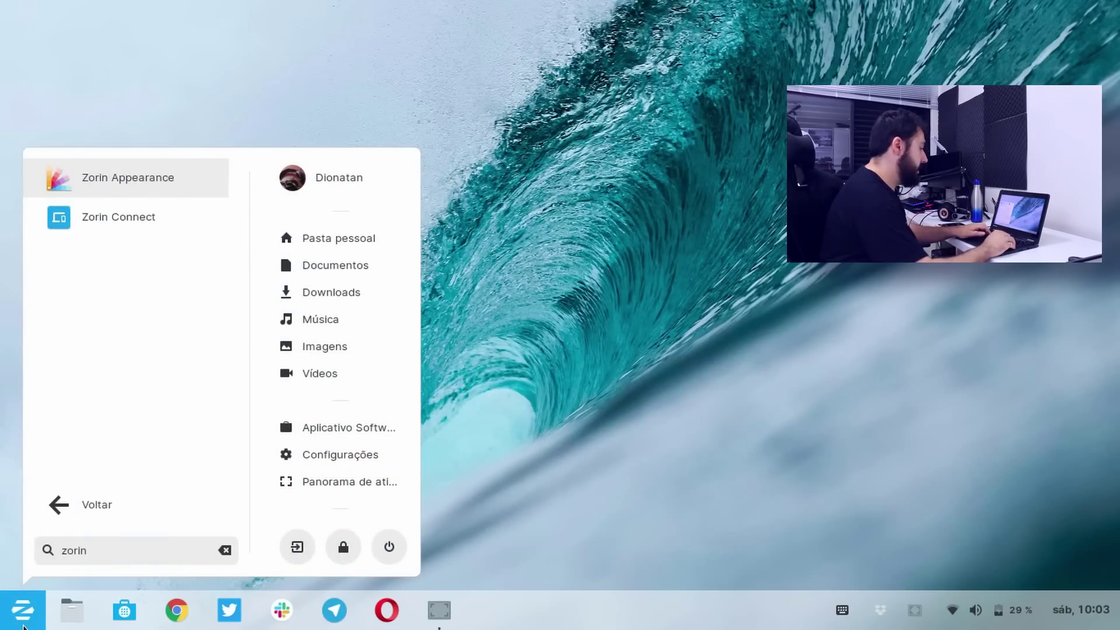
pyautogui.press('Down')
pyautogui.press('Return')
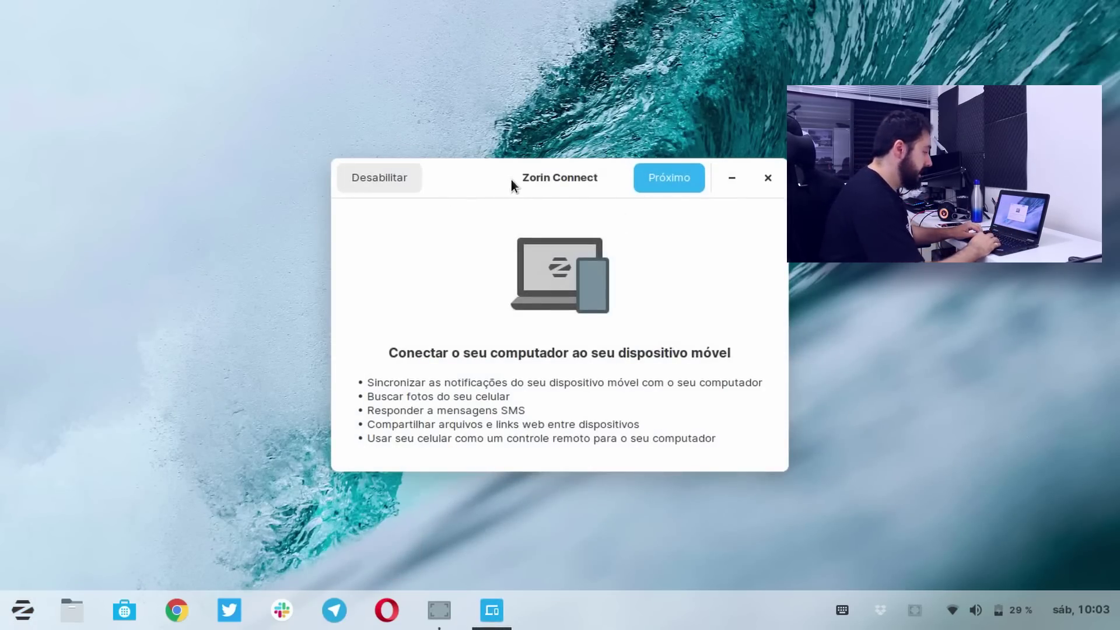
pyautogui.moveTo(511, 180); pyautogui.dragTo(495, 160)
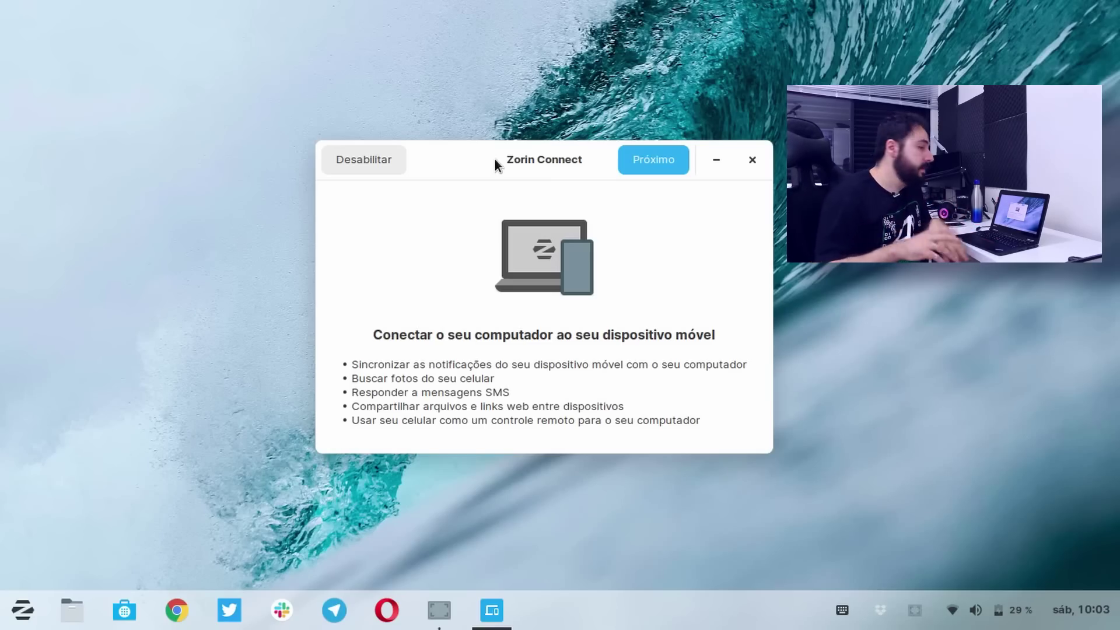
pyautogui.click(754, 153)
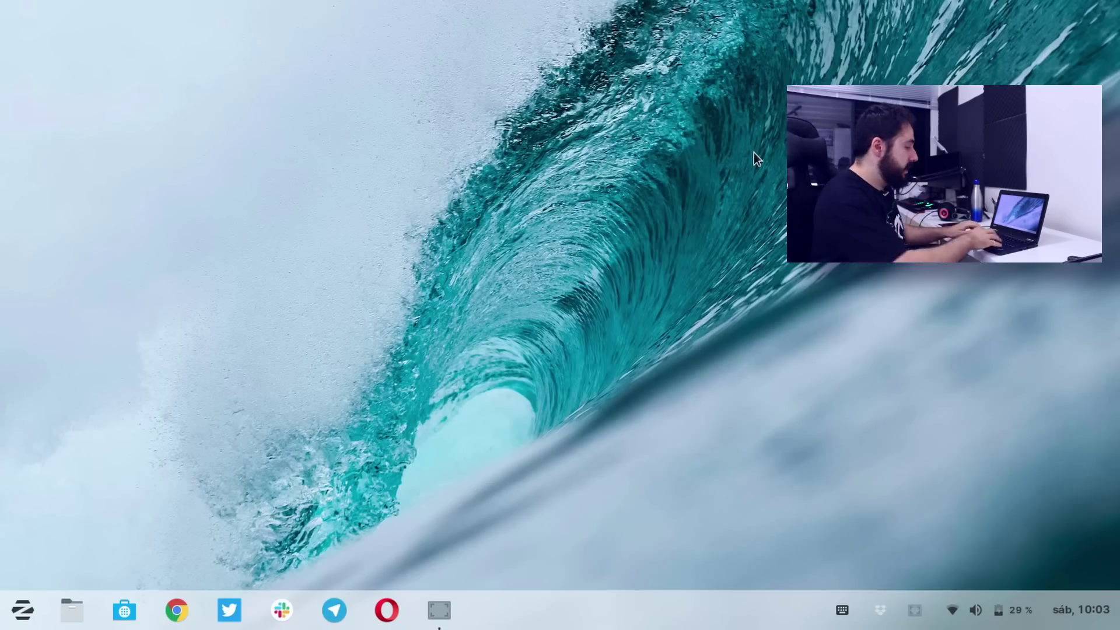
# - Open the software store, look over its featured apps and categories, and restore it to a floating window
pyautogui.click(21, 610)
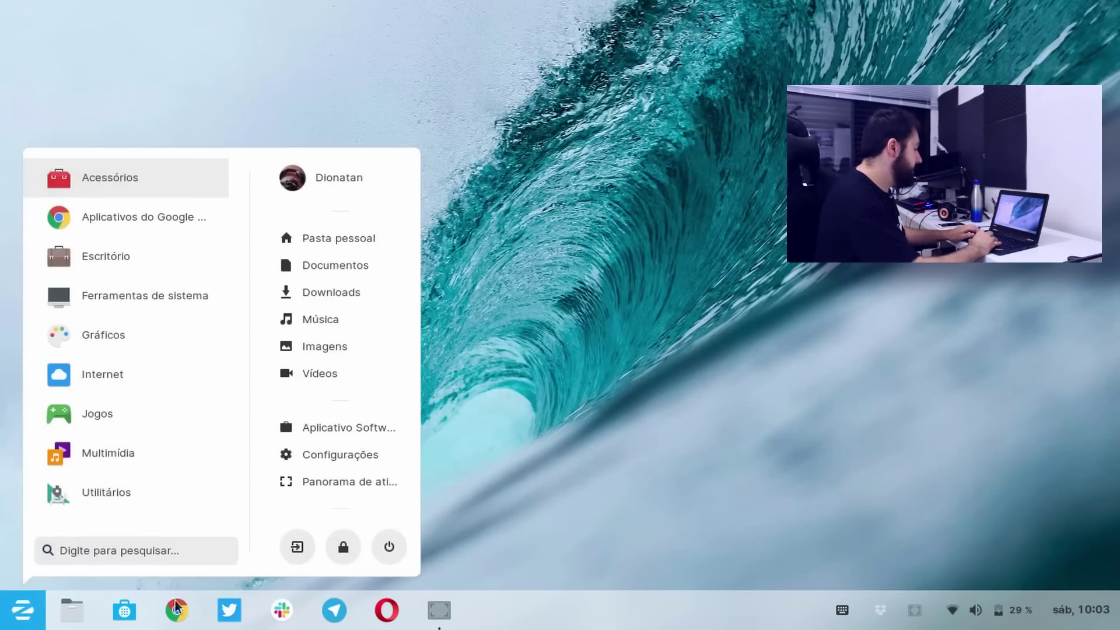
pyautogui.press('Escape')
pyautogui.press('super+s')
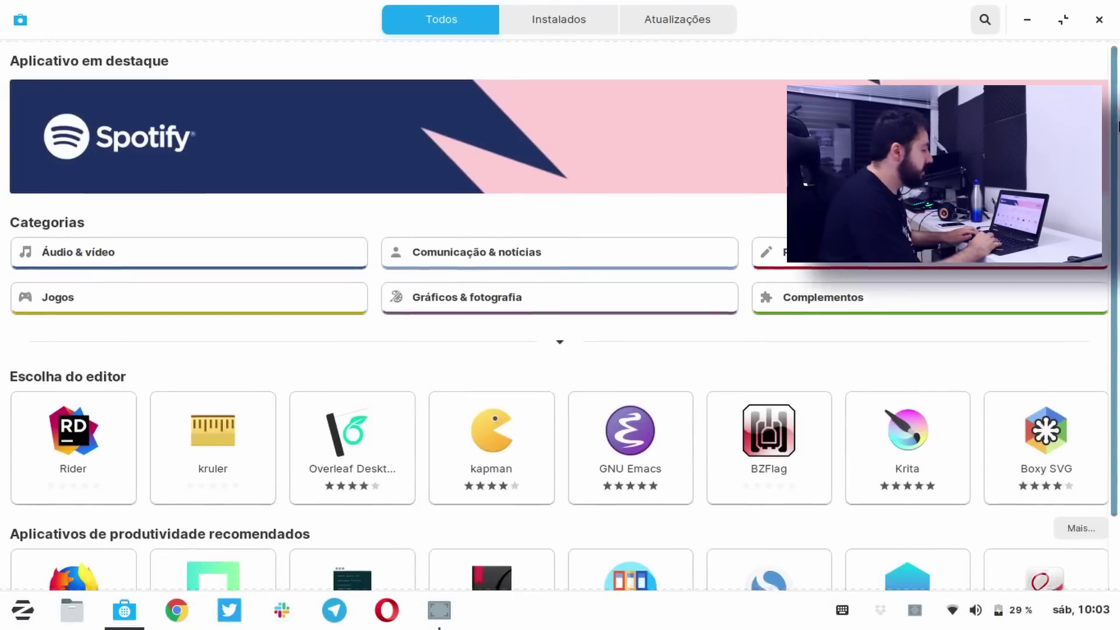
pyautogui.scroll(-2, 1095, 318)
pyautogui.scroll(2, 1096, 317)
pyautogui.scroll(-2, 1118, 362)
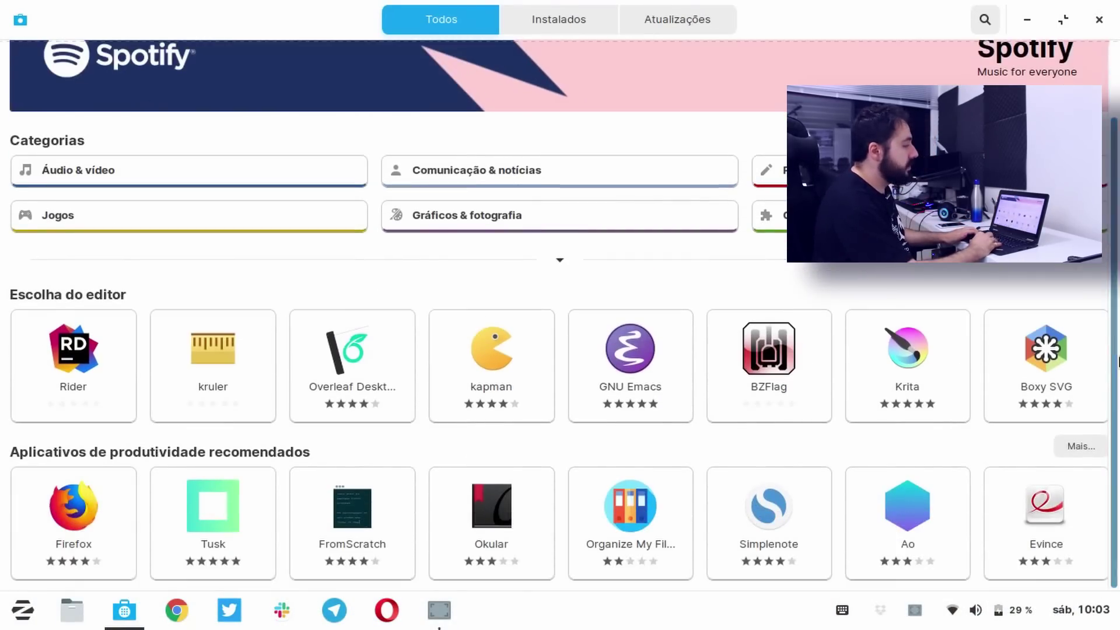
pyautogui.click(1061, 19)
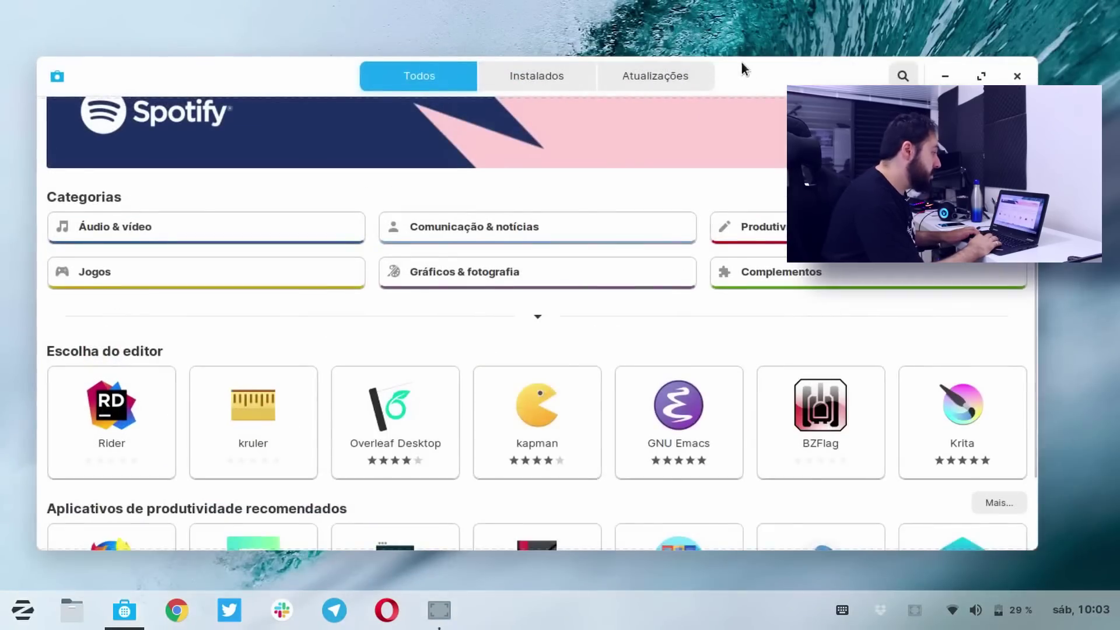
pyautogui.moveTo(741, 62); pyautogui.dragTo(761, 51)
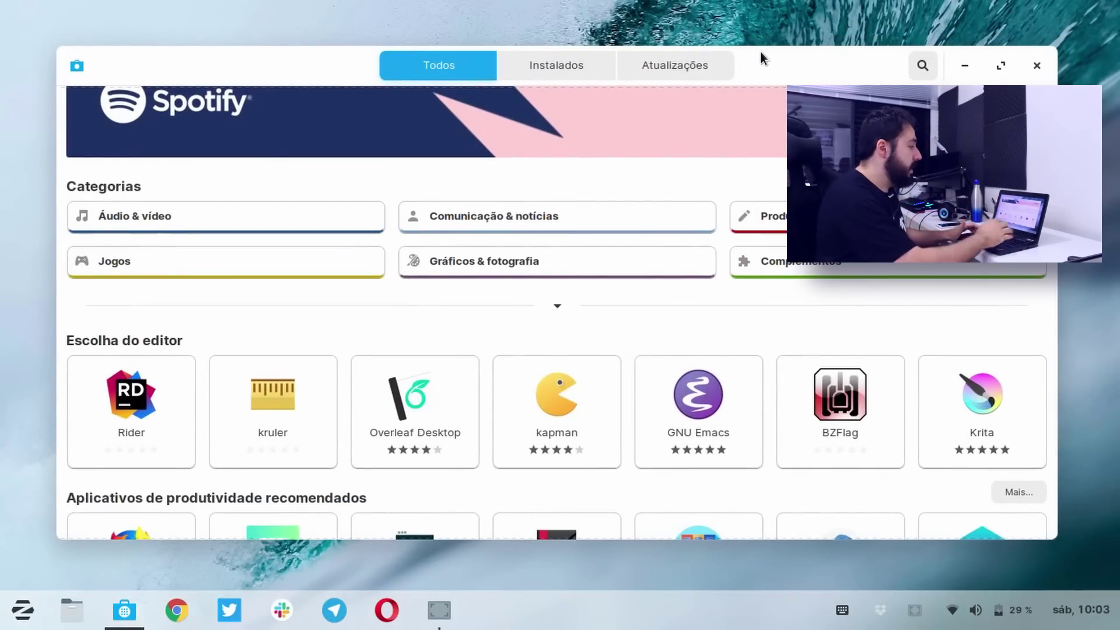
# - Open a terminal and list the installed snap packages with "snap list"
pyautogui.hotkey('ctrl', 'alt', 't')
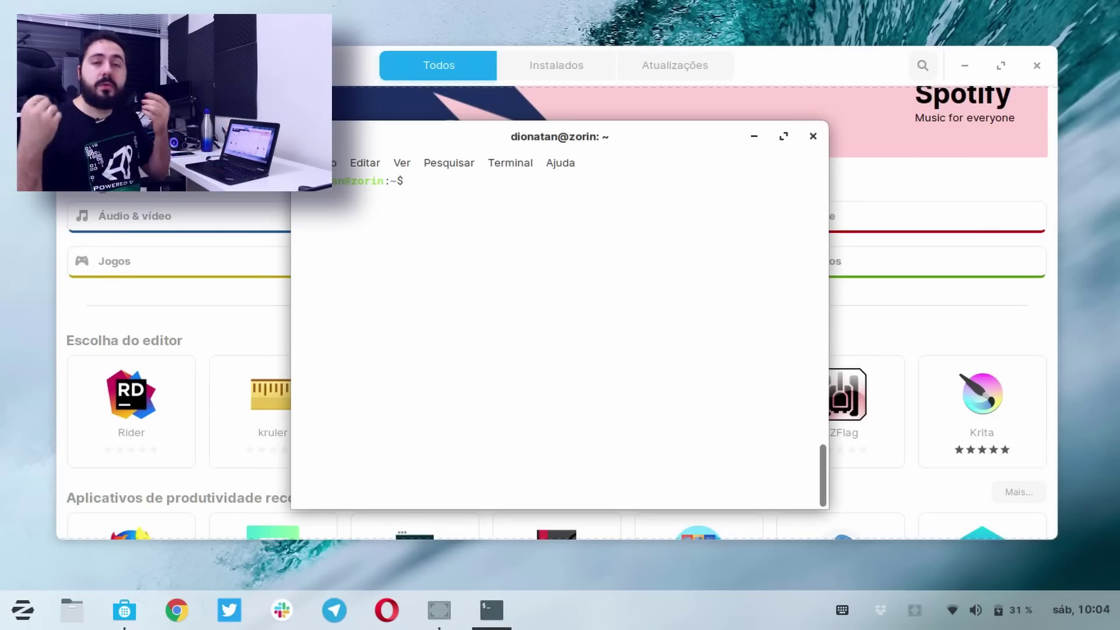
pyautogui.write('sna')
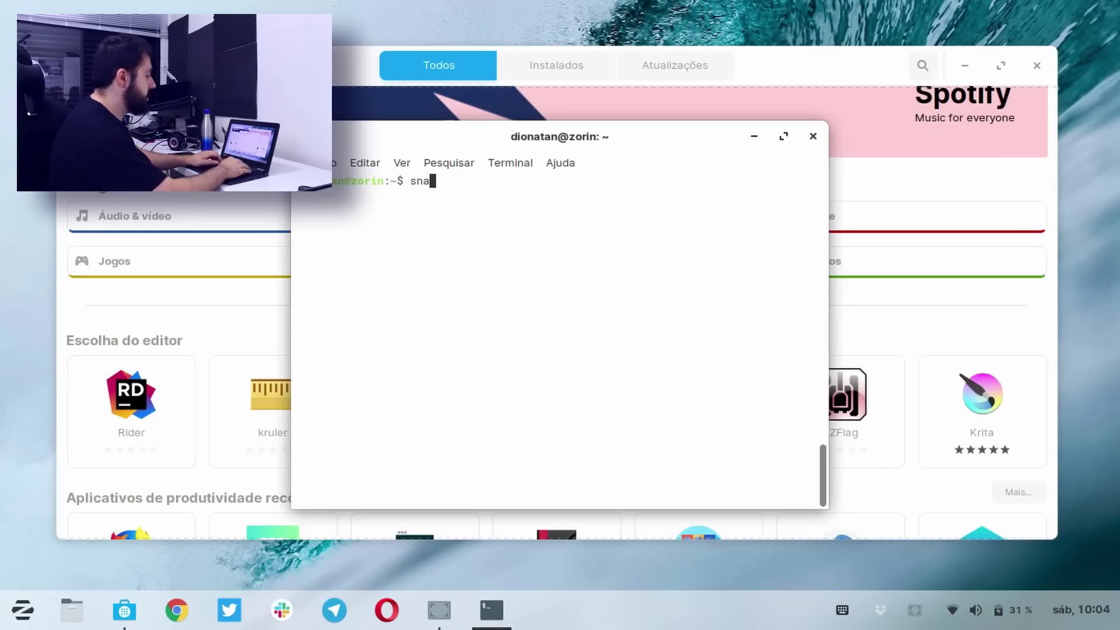
pyautogui.write('p list')
pyautogui.press('Return')
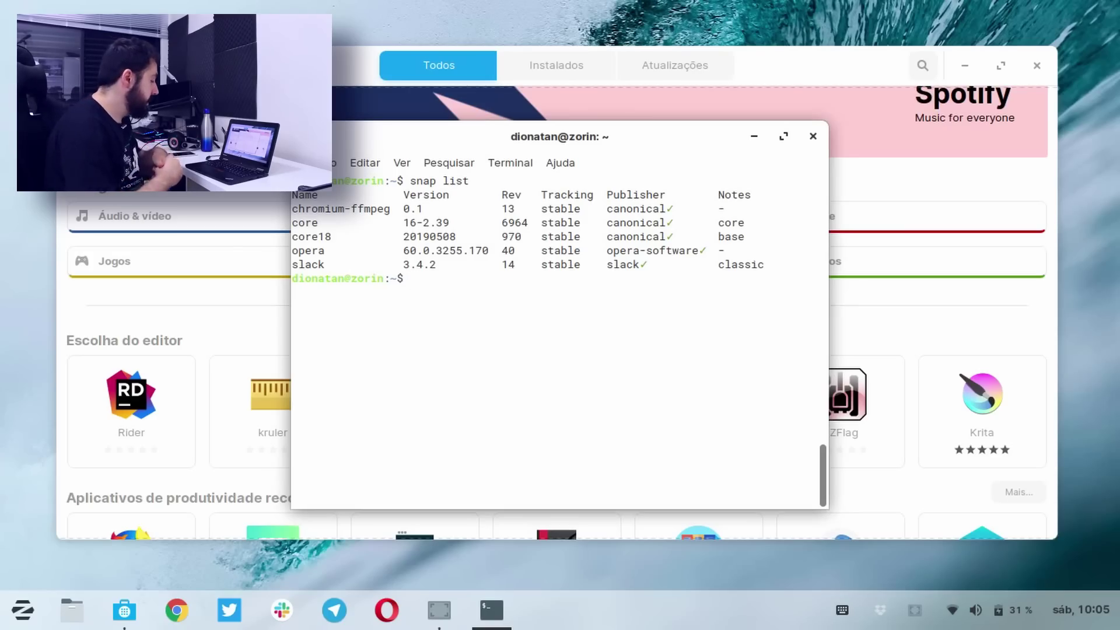
# - List the installed Flatpak packages with "flatpak list"
pyautogui.write('flatp')
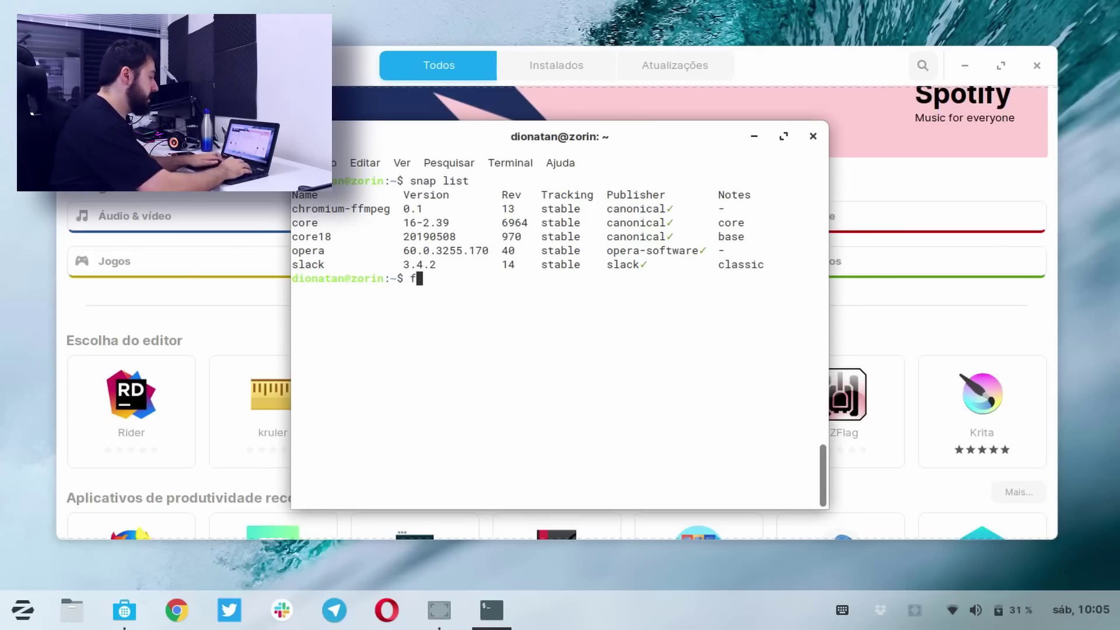
pyautogui.press('BackSpace')
pyautogui.press('BackSpace')
pyautogui.write('tpak list')
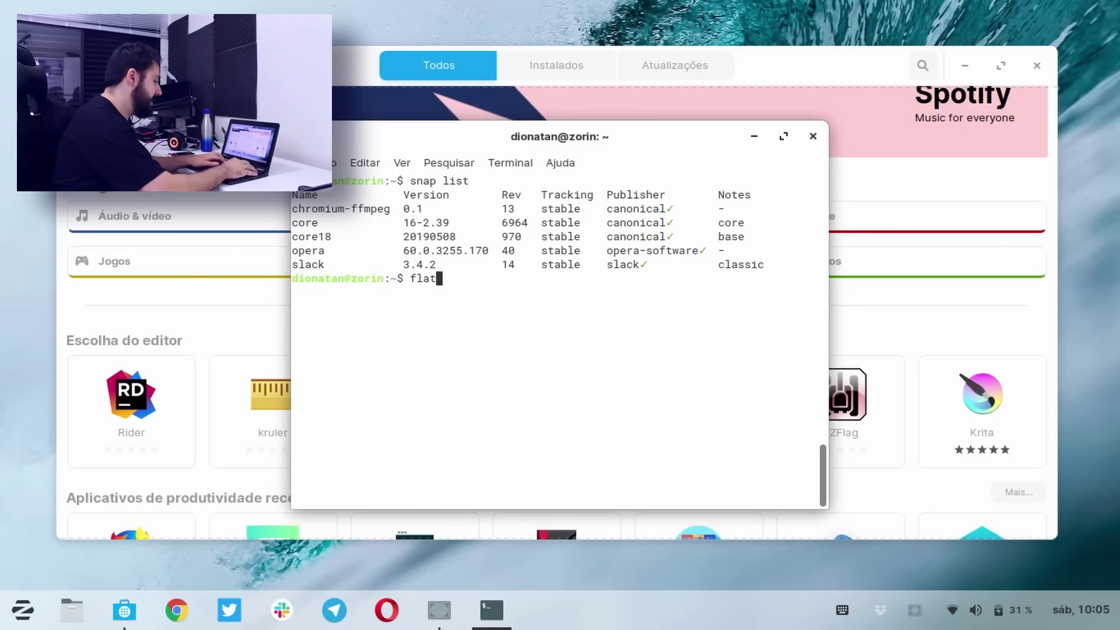
pyautogui.press('Return')
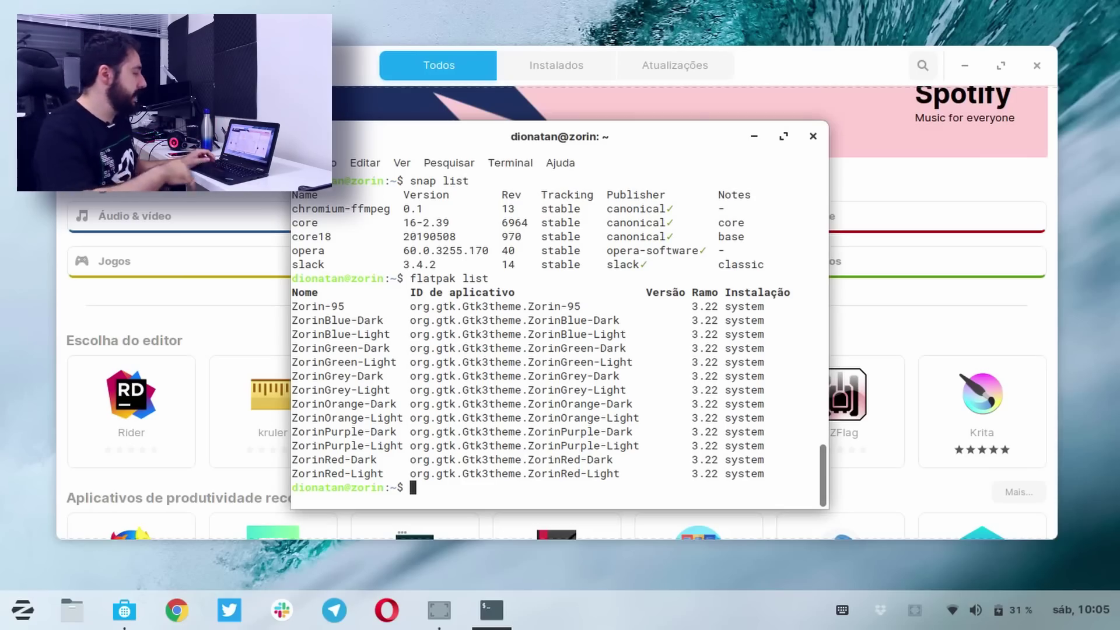
# - Clear the terminal and query the kernel version with "uname -r"
pyautogui.hotkey('ctrl', 'l')
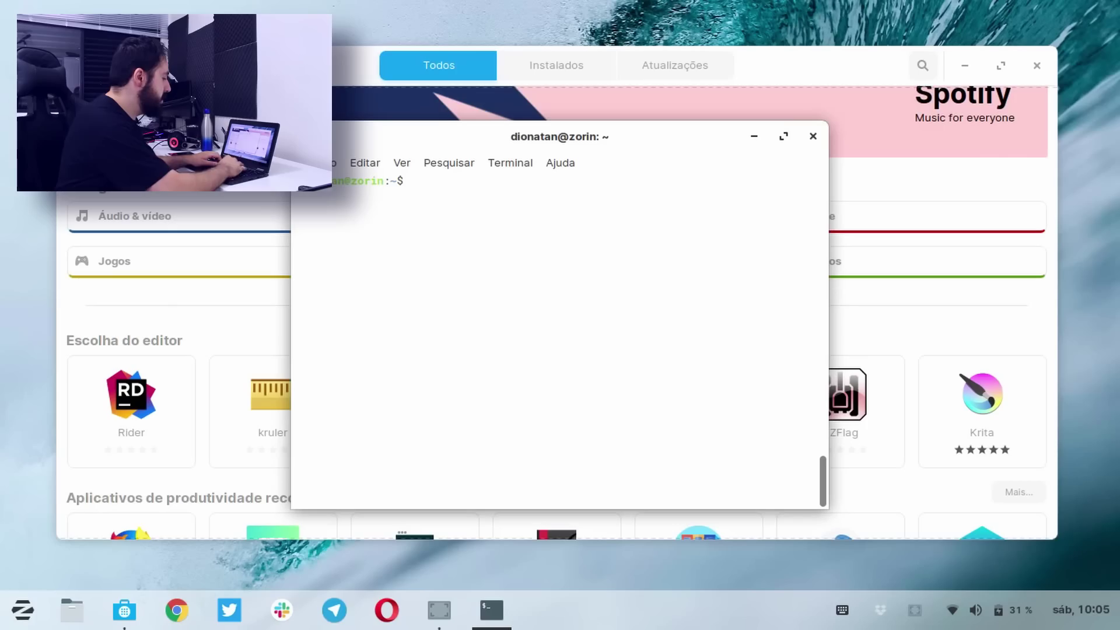
pyautogui.write('uname -r')
pyautogui.press('Return')
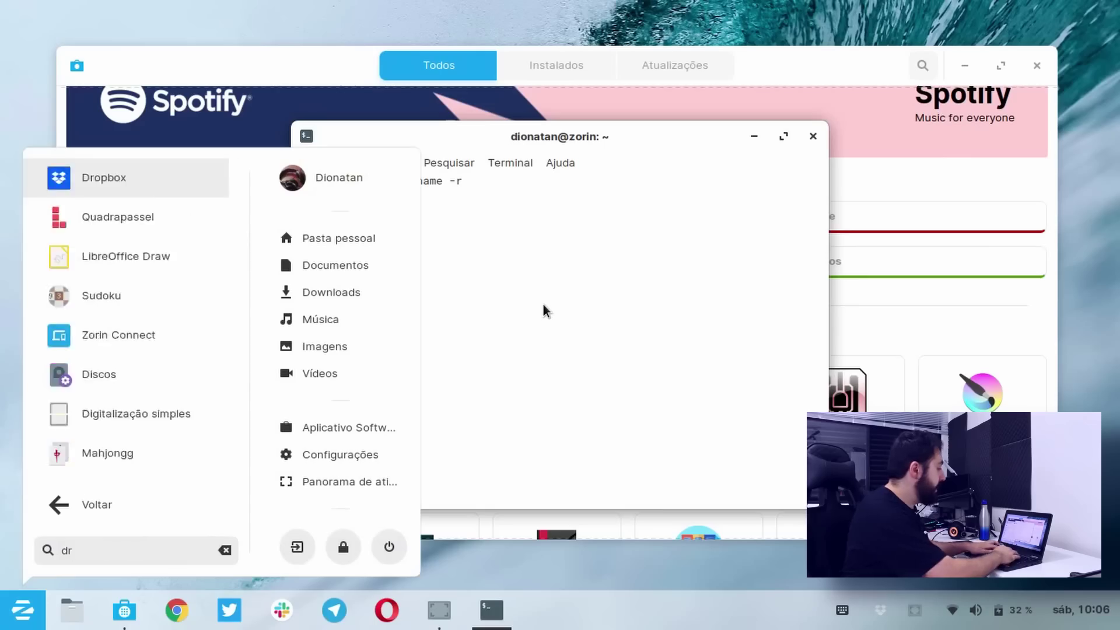
# - Search the Zorin menu for "driver" and for "fonte", and close the menu without launching anything
pyautogui.write('ive')
pyautogui.press('BackSpace')
pyautogui.press('BackSpace')
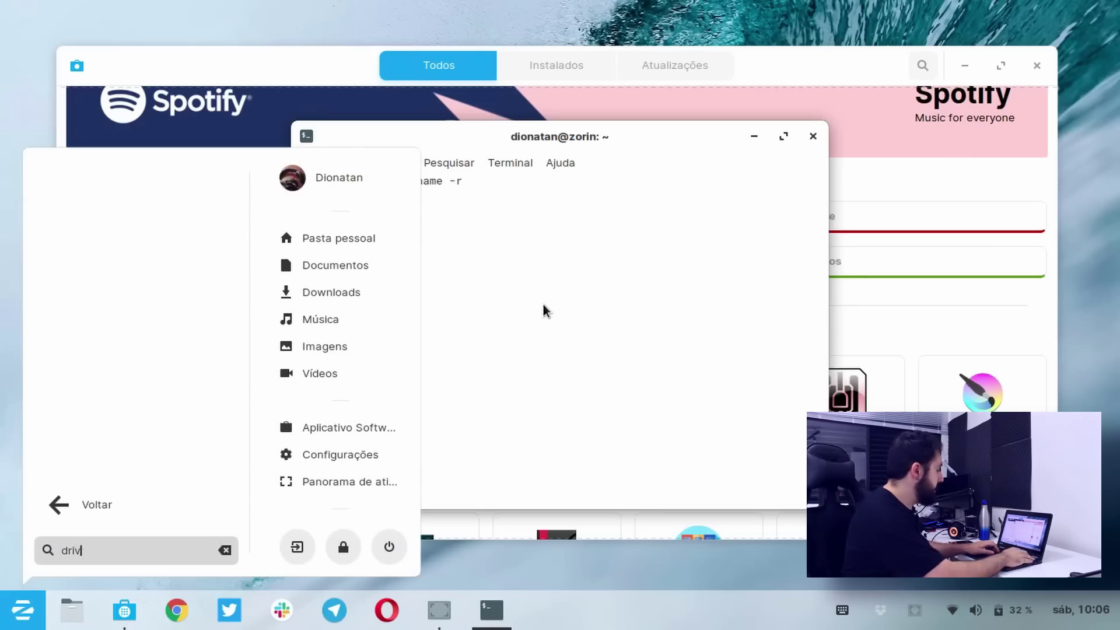
pyautogui.write('ver')
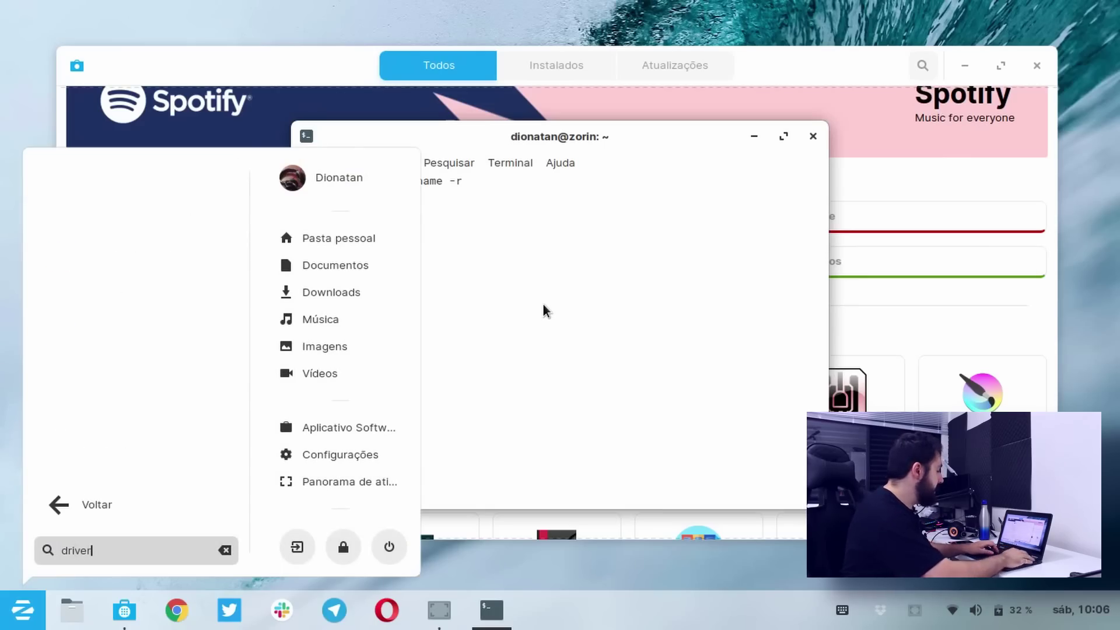
pyautogui.press('BackSpace')
pyautogui.press('BackSpace')
pyautogui.press('BackSpace')
pyautogui.press('BackSpace')
pyautogui.press('BackSpace')
pyautogui.write('driver')
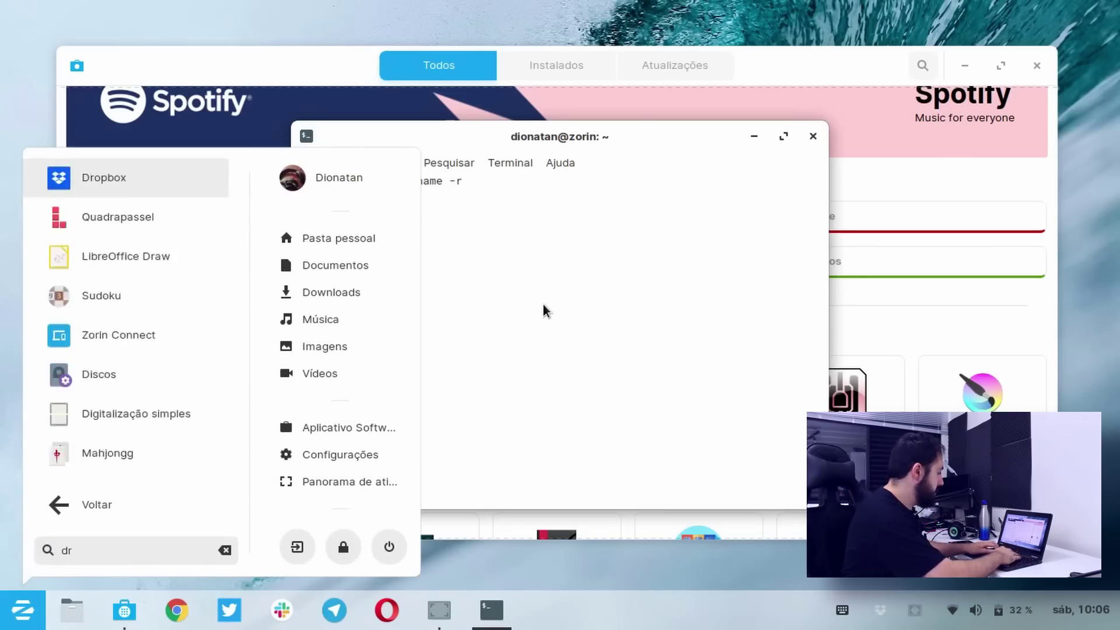
pyautogui.press('BackSpace')
pyautogui.press('BackSpace')
pyautogui.press('BackSpace')
pyautogui.press('BackSpace')
pyautogui.press('BackSpace')
pyautogui.press('BackSpace')
pyautogui.write('fonte')
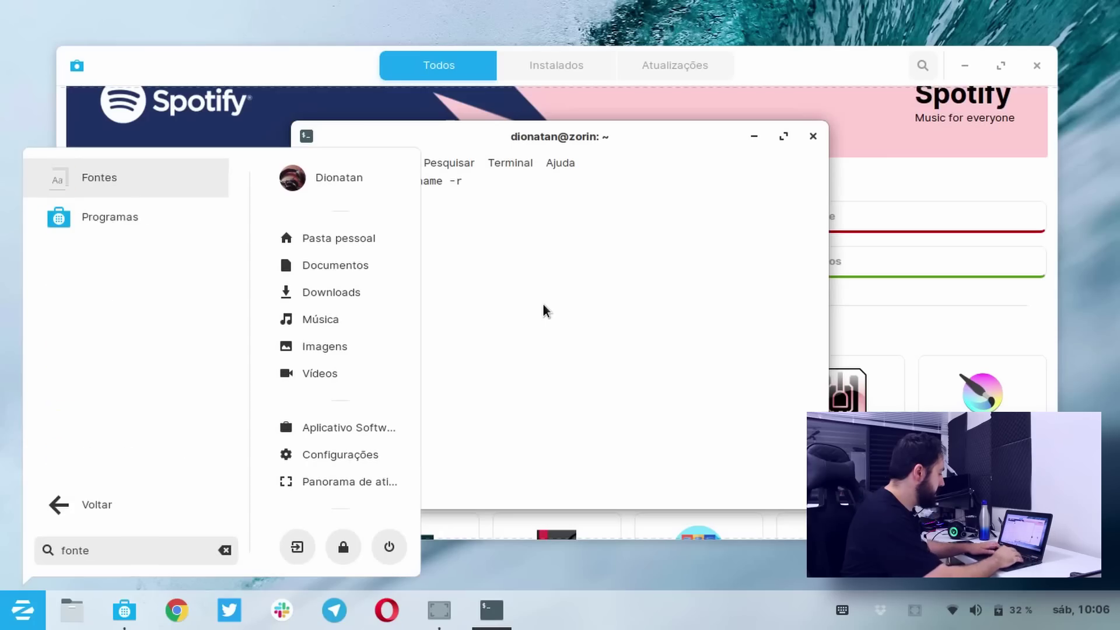
pyautogui.press('Down')
pyautogui.press('Escape')
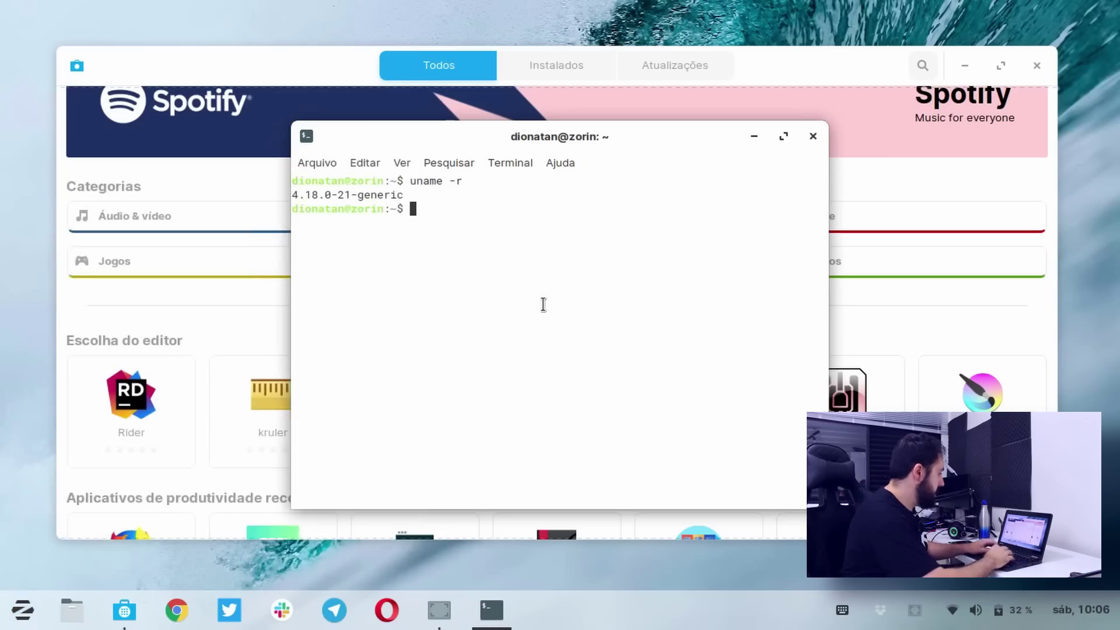
# - Hide the terminal, open Software e Atualizações from the software store and show the Drivers Adicionais page
pyautogui.press('super+h')
pyautogui.click(86, 71)
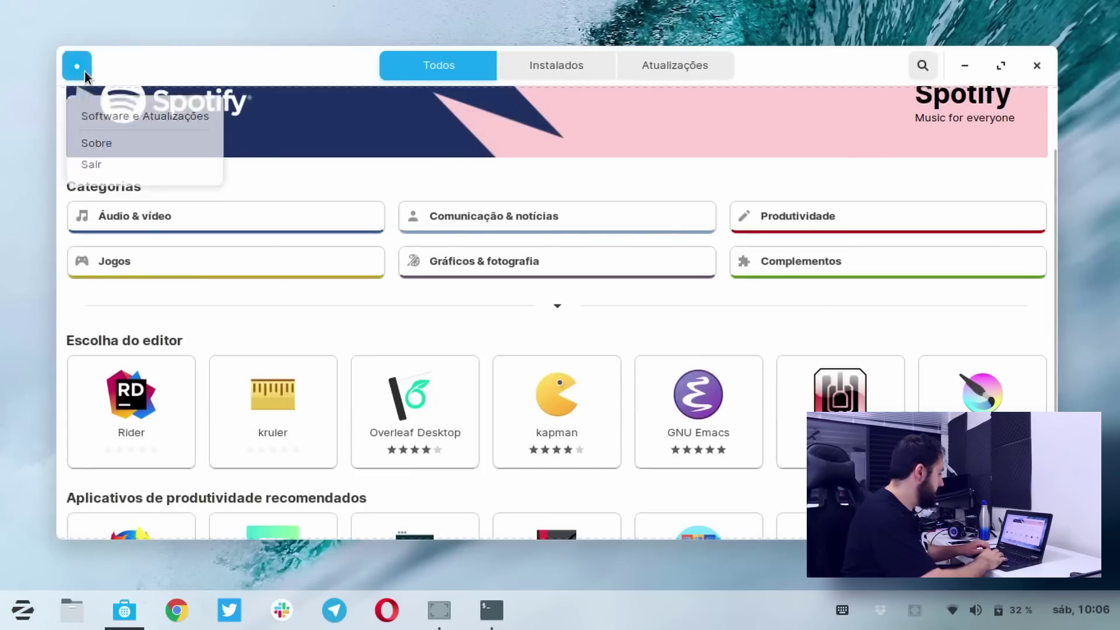
pyautogui.click(81, 68)
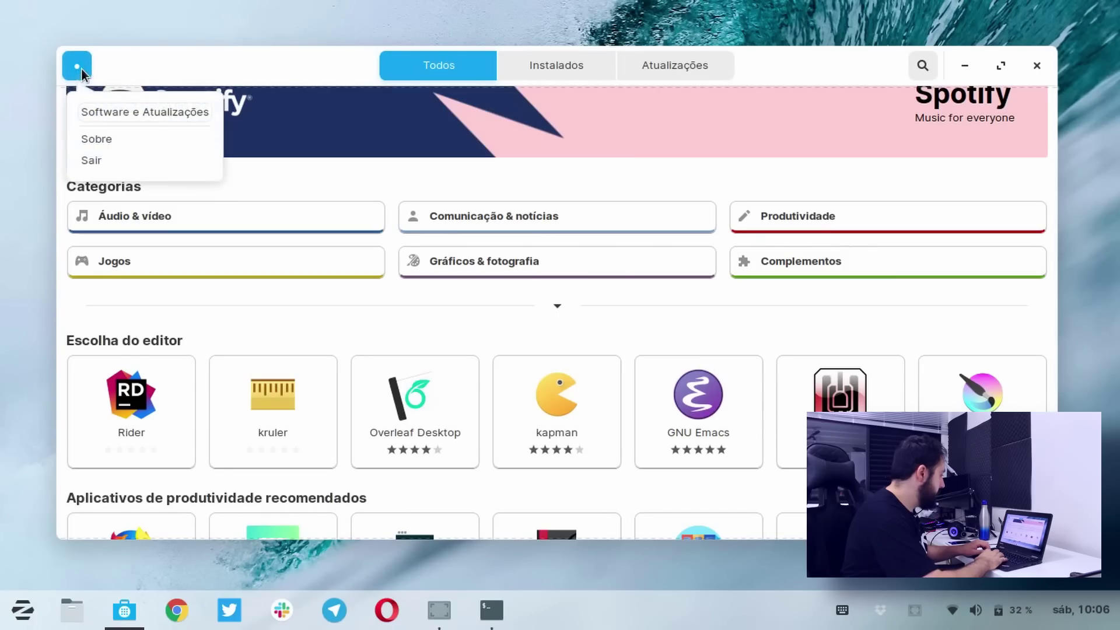
pyautogui.click(149, 111)
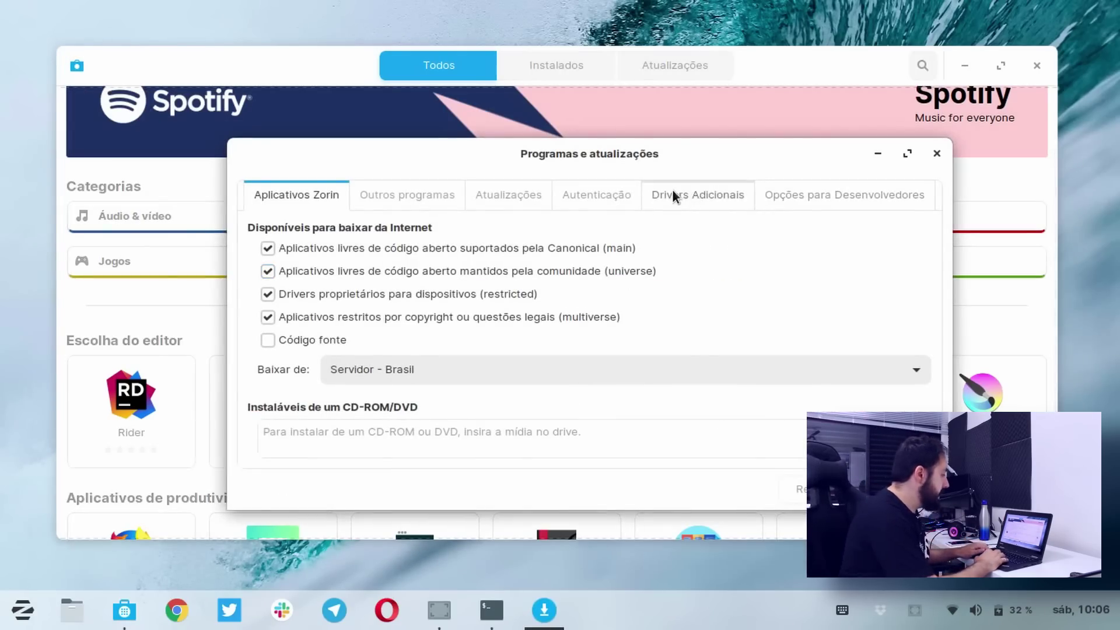
pyautogui.click(675, 193)
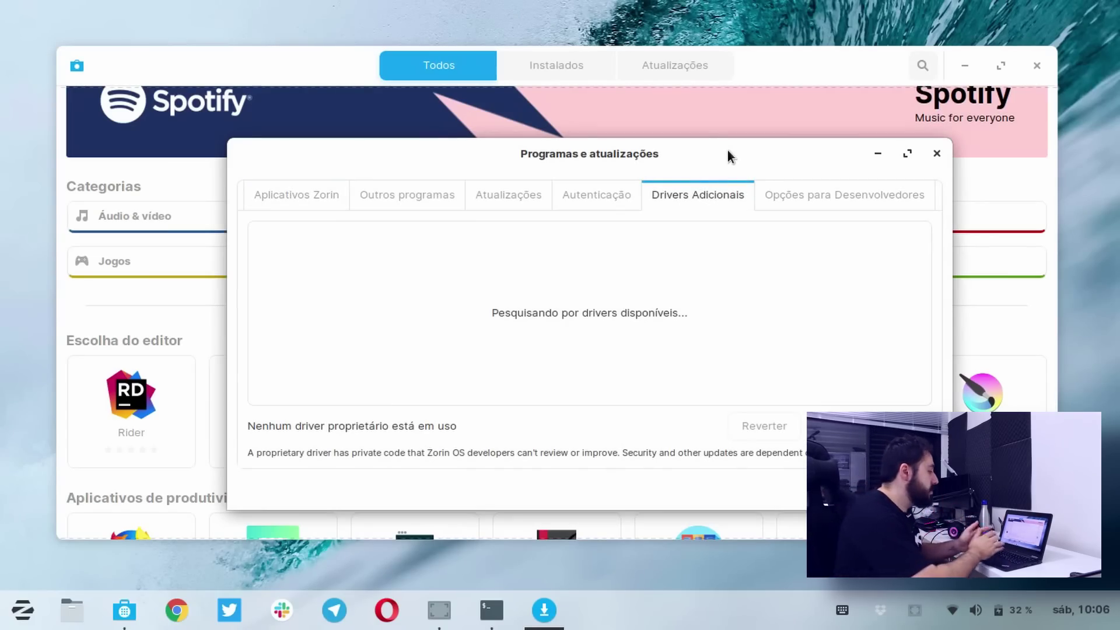
# - Look at the Autenticação keys and examine the repositories under Outros programas in a maximized window, highlighting the zorinos drivers entries
pyautogui.click(621, 193)
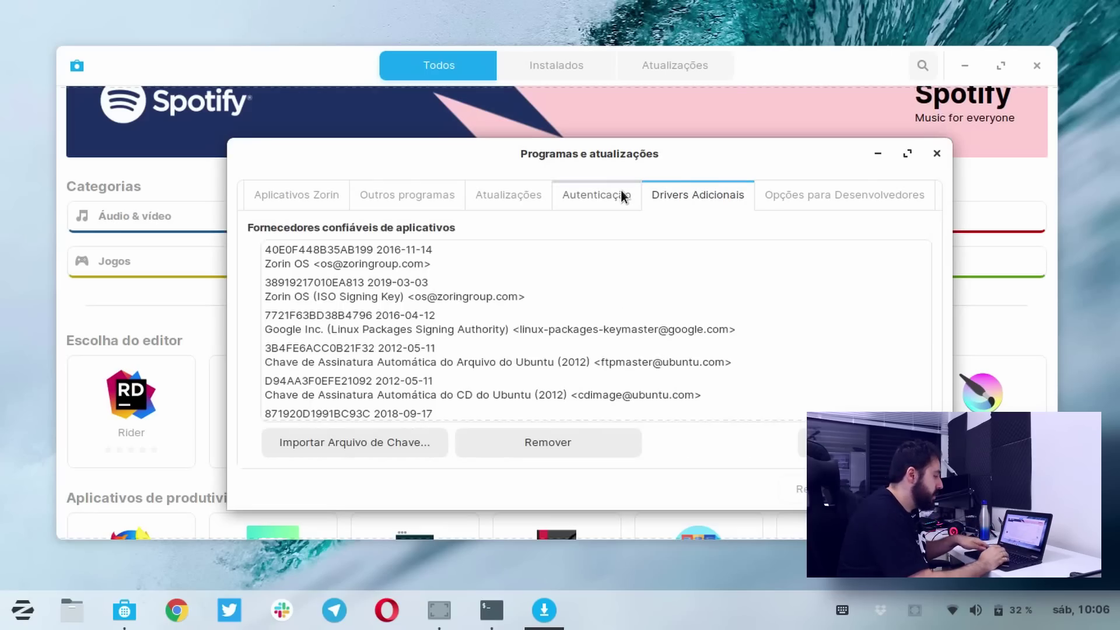
pyautogui.click(439, 192)
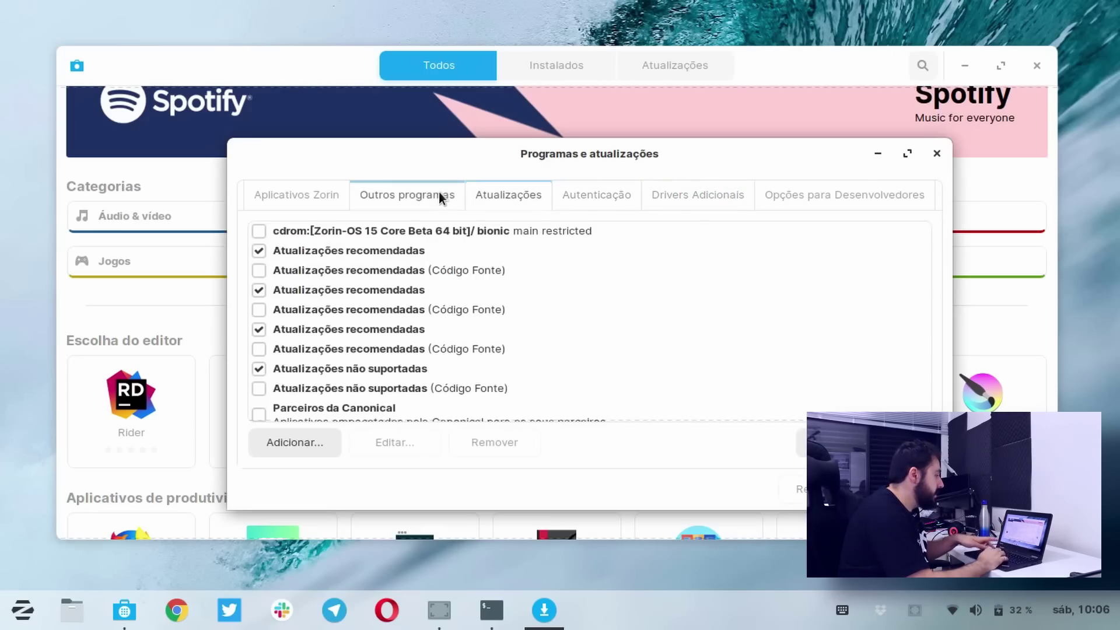
pyautogui.doubleClick(600, 147)
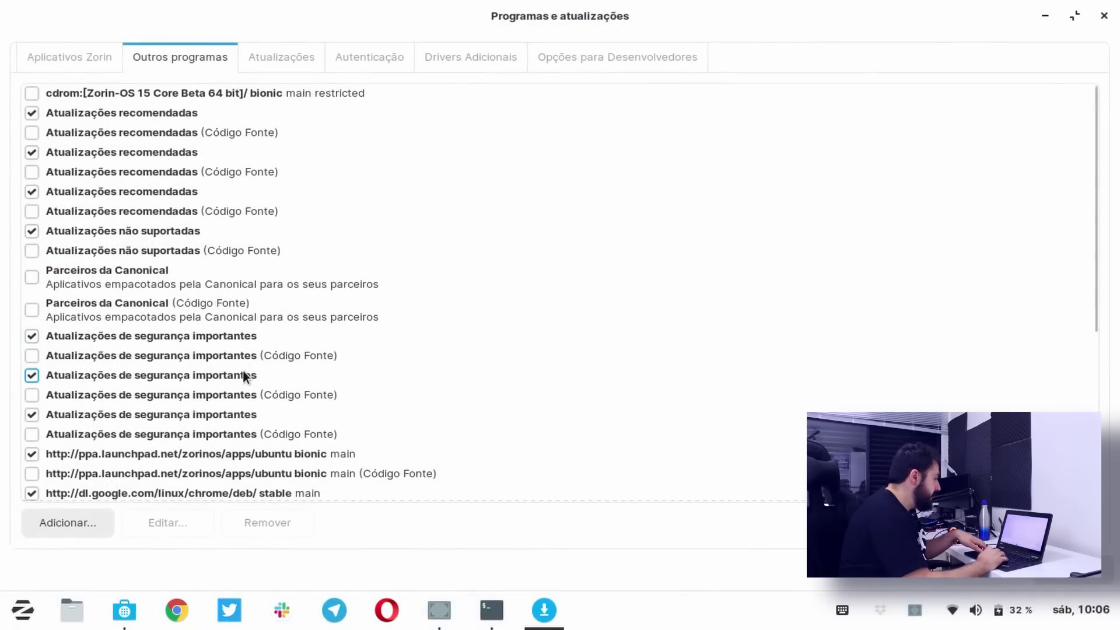
pyautogui.scroll(-5, 317, 414)
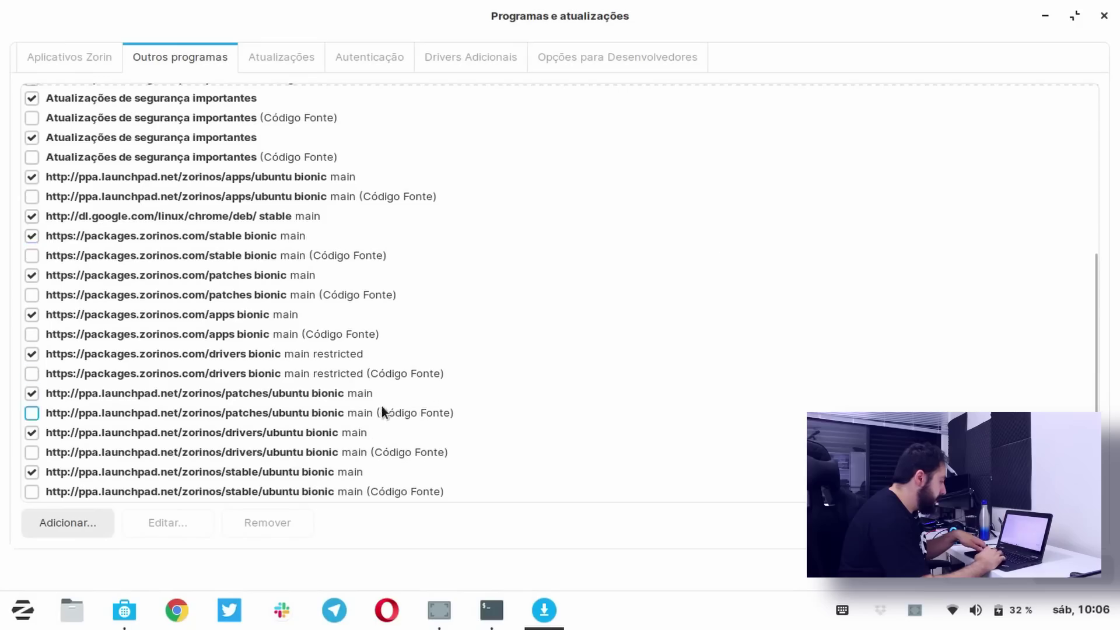
pyautogui.click(428, 447)
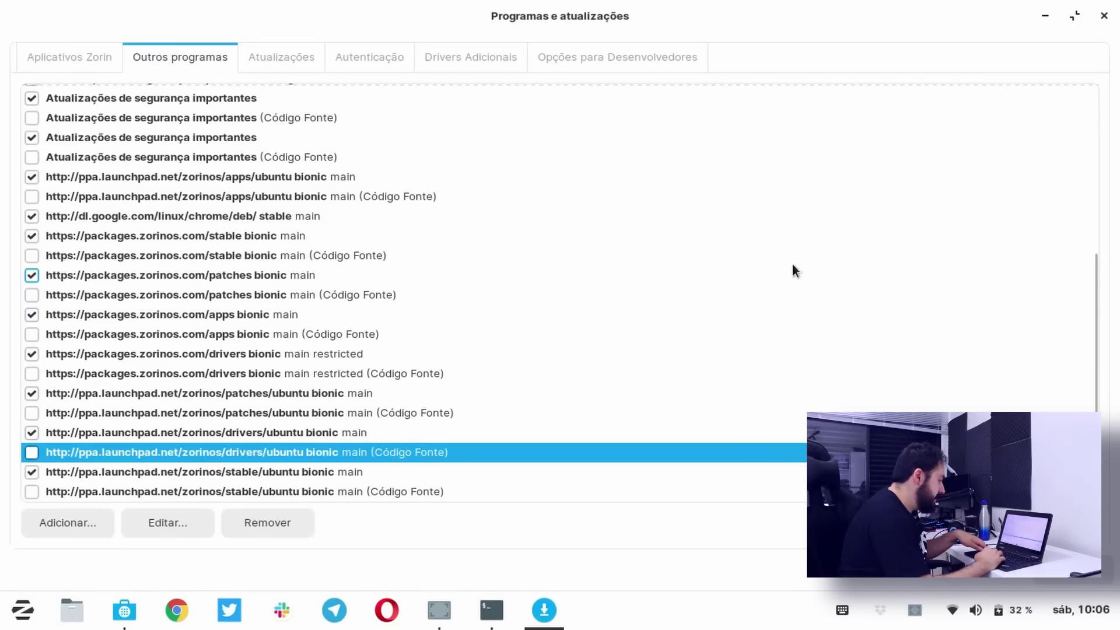
pyautogui.click(320, 435)
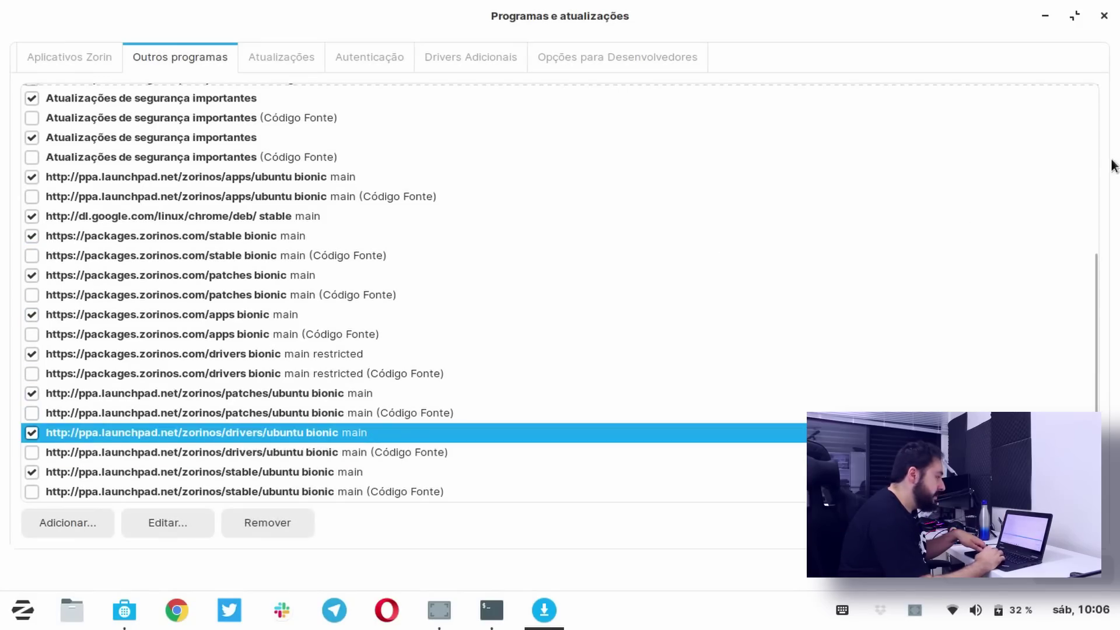
# - Restore the Programas e atualizações window, look at the Opções para Desenvolvedores page, and close the window
pyautogui.click(1074, 16)
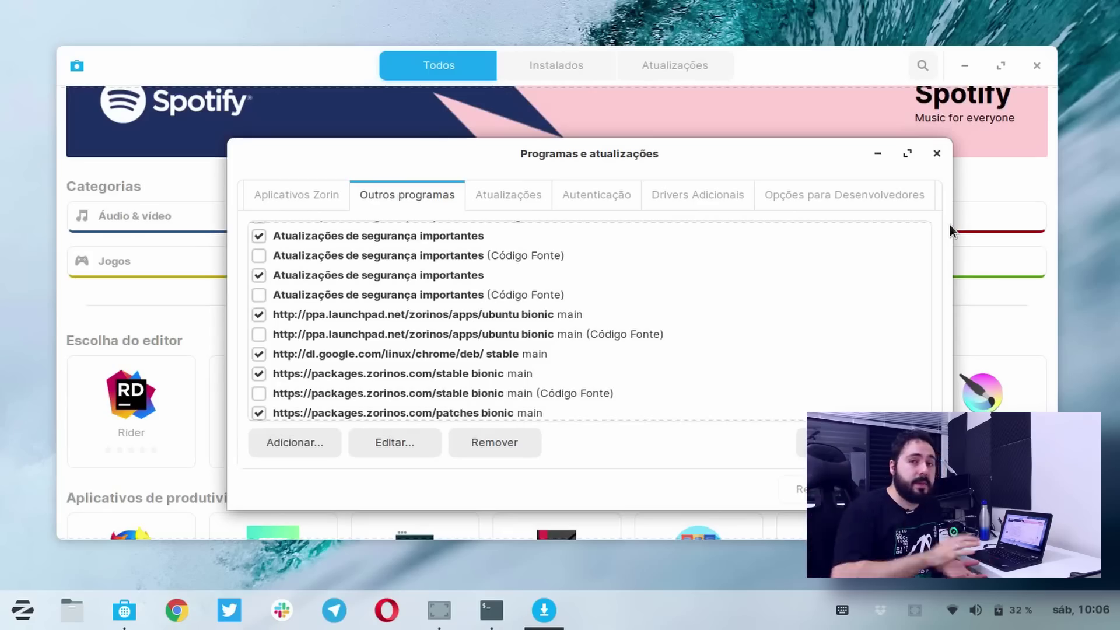
pyautogui.click(794, 193)
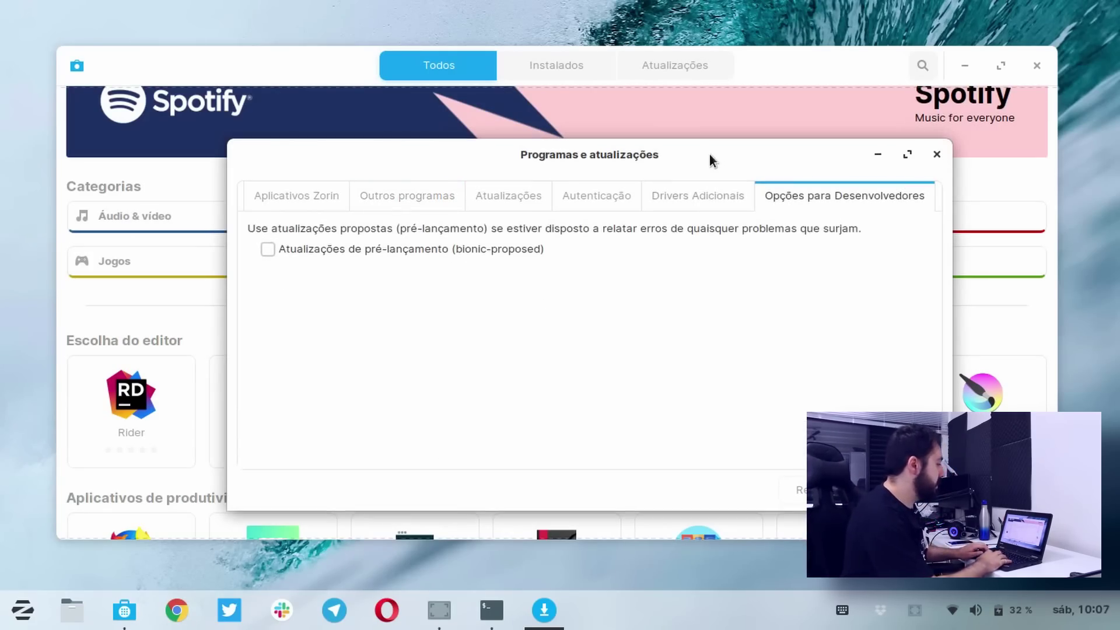
pyautogui.click(937, 153)
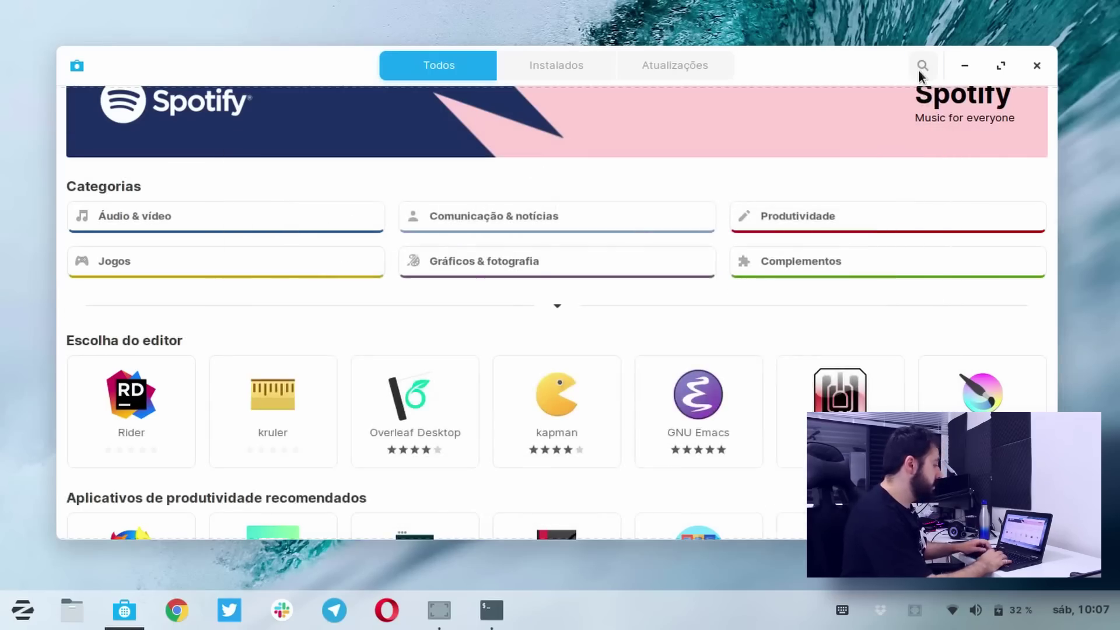
# - Search the software store for "lutris", highlight the package's Fonte entry in its details, and return to the results
pyautogui.click(919, 69)
pyautogui.write('lutris')
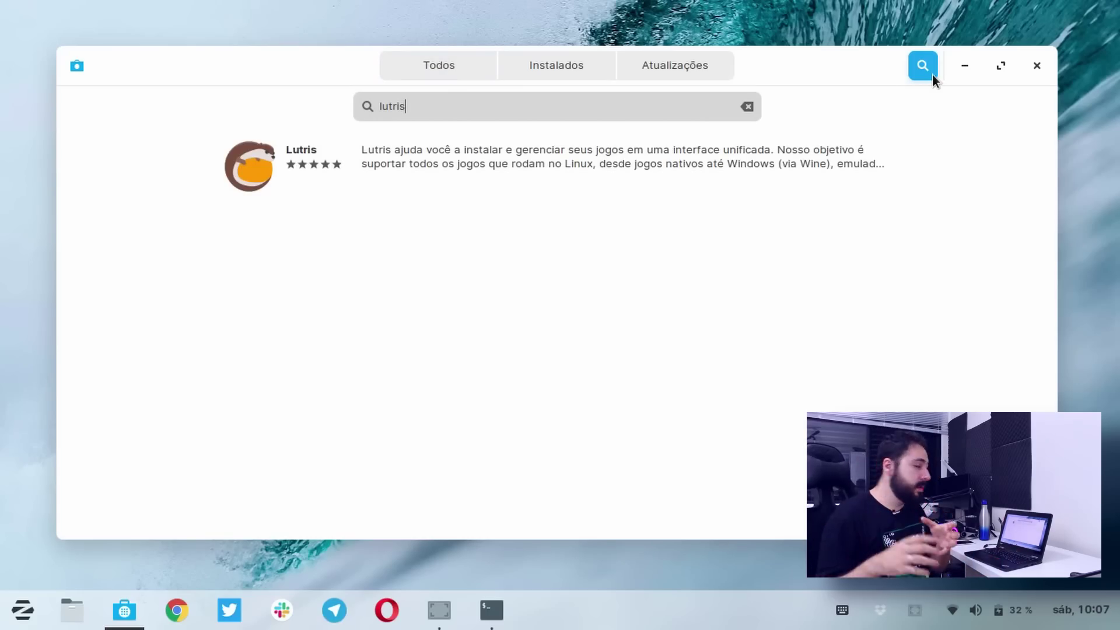
pyautogui.click(712, 156)
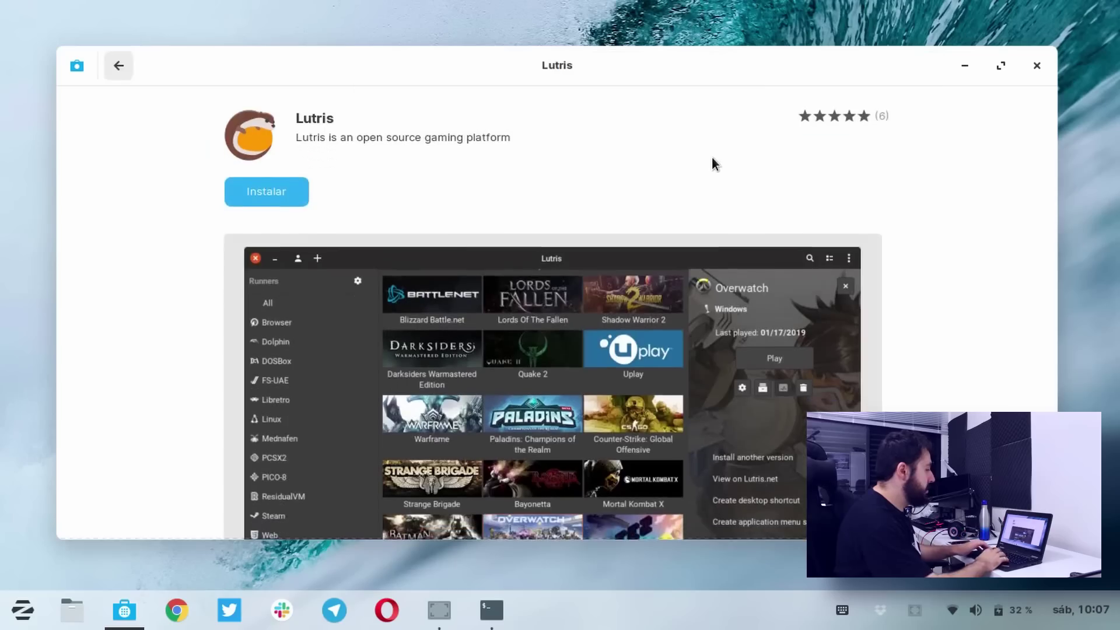
pyautogui.scroll(-10, 789, 375)
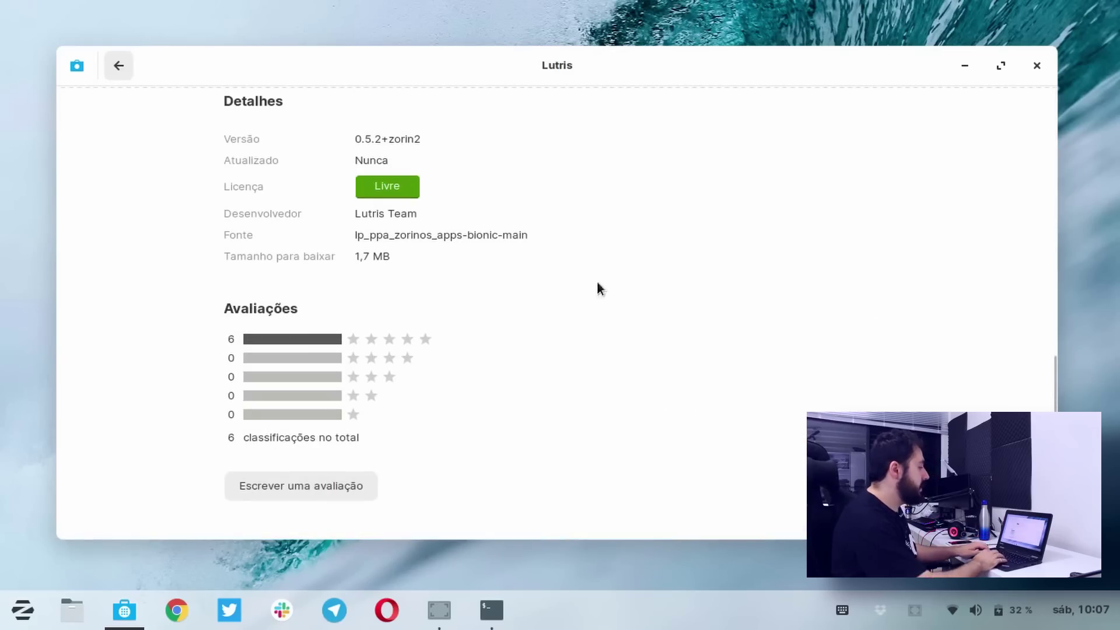
pyautogui.tripleClick(509, 236)
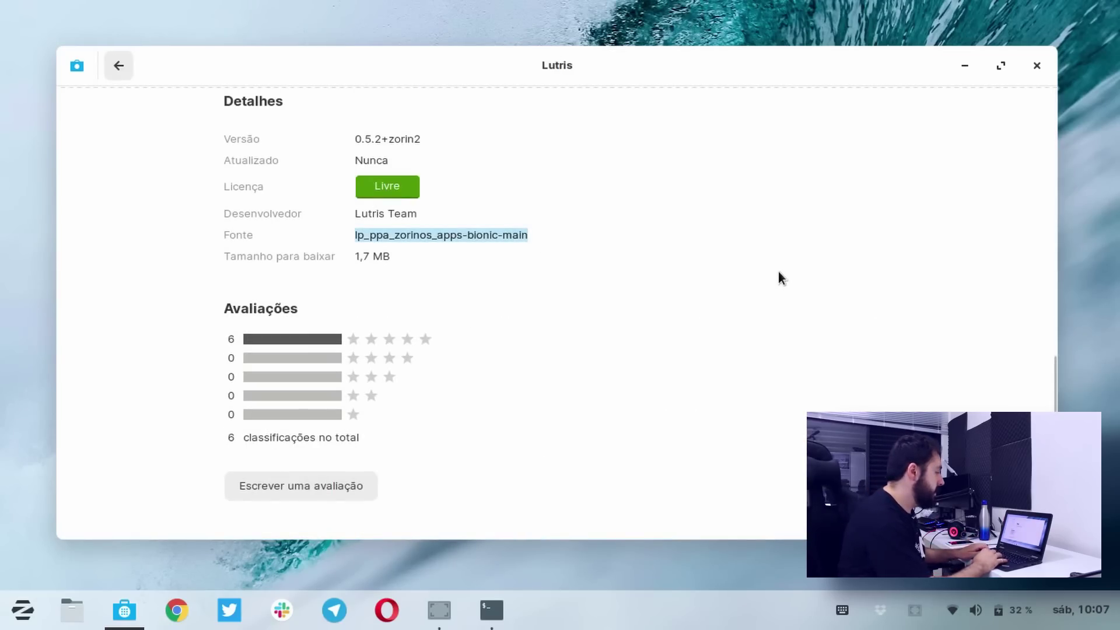
pyautogui.scroll(10, 779, 271)
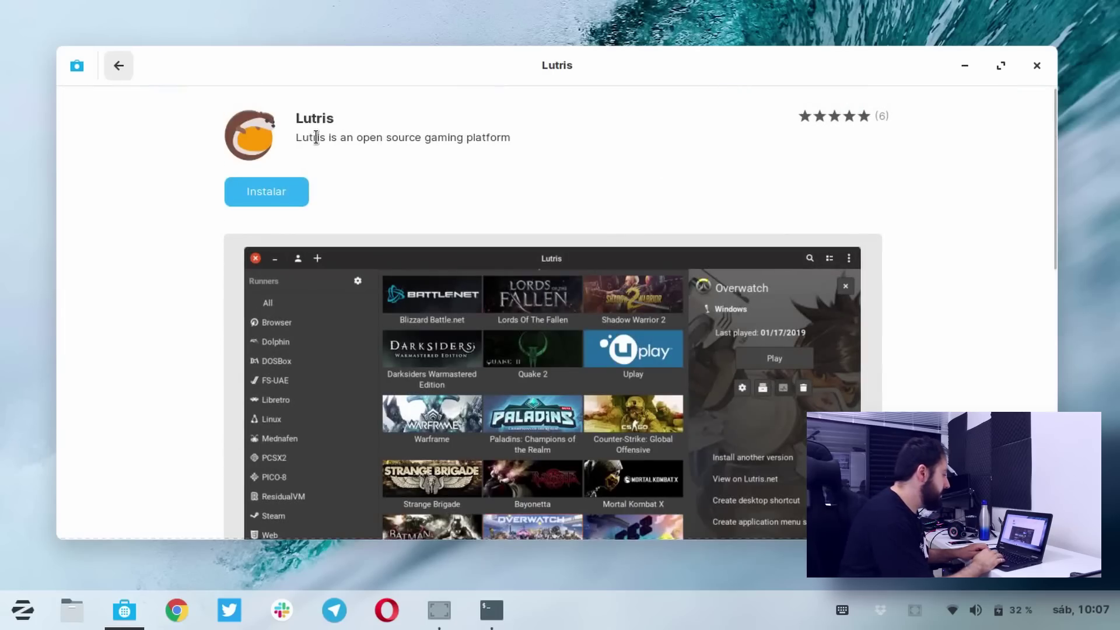
pyautogui.click(119, 66)
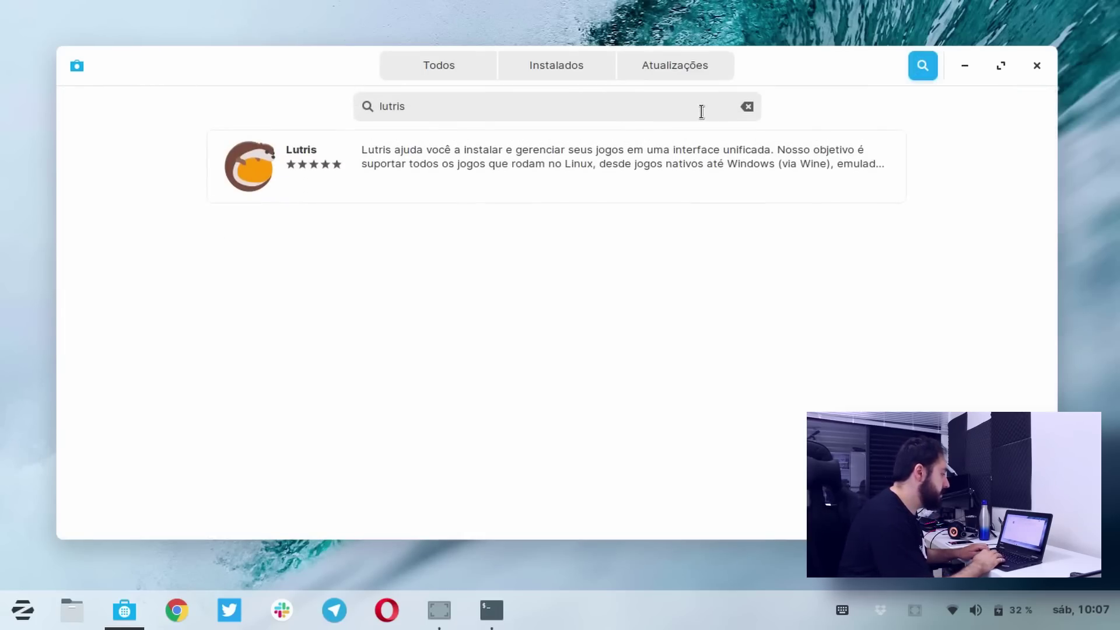
# - Search the store for "steam", highlight part of the Steam package's Fonte entry in its details, and close the store
pyautogui.click(630, 116)
pyautogui.write('steam')
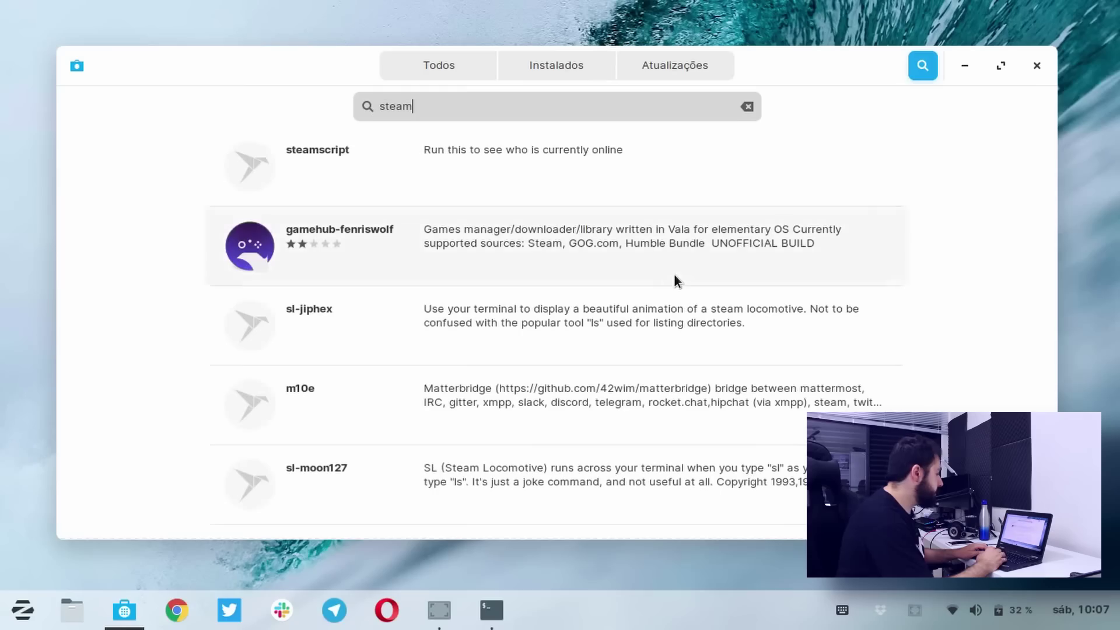
pyautogui.scroll(-6, 618, 187)
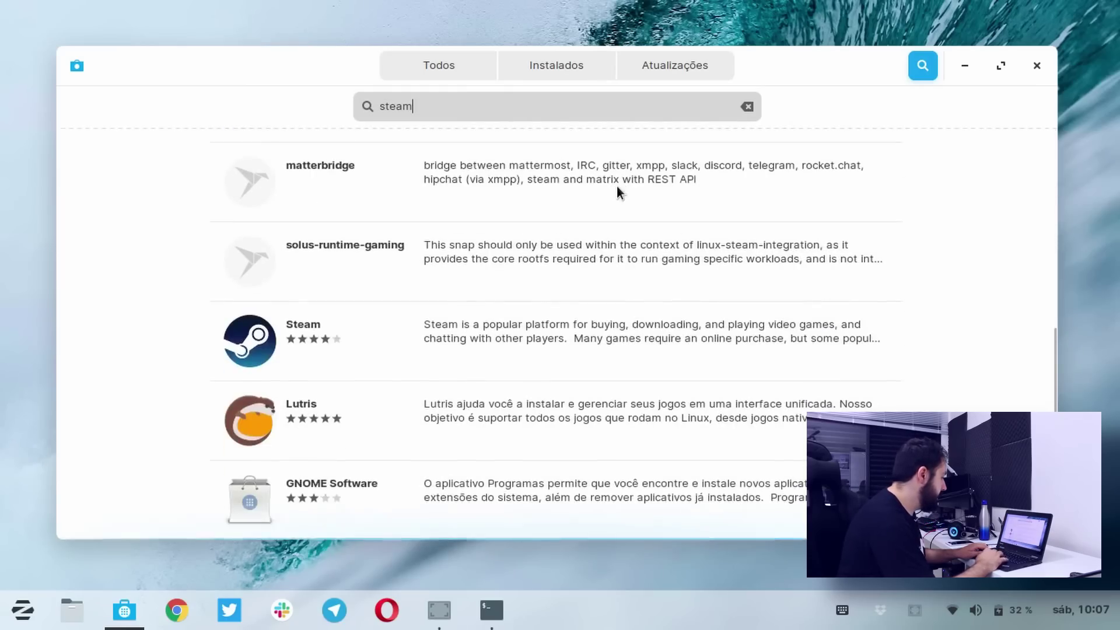
pyautogui.click(609, 333)
pyautogui.scroll(-10, 609, 334)
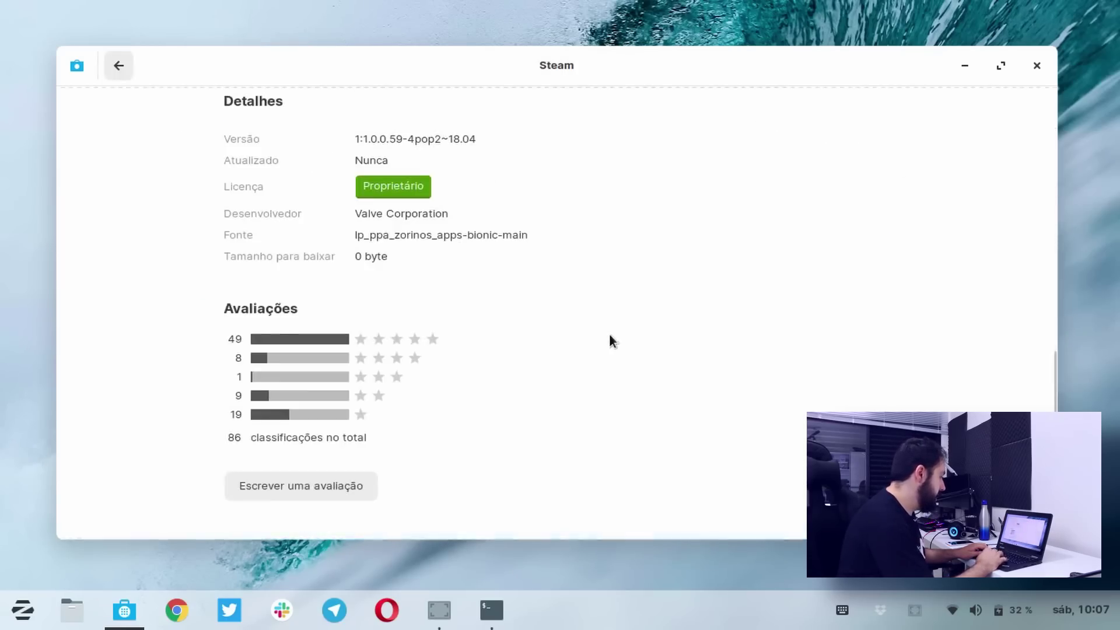
pyautogui.doubleClick(502, 232)
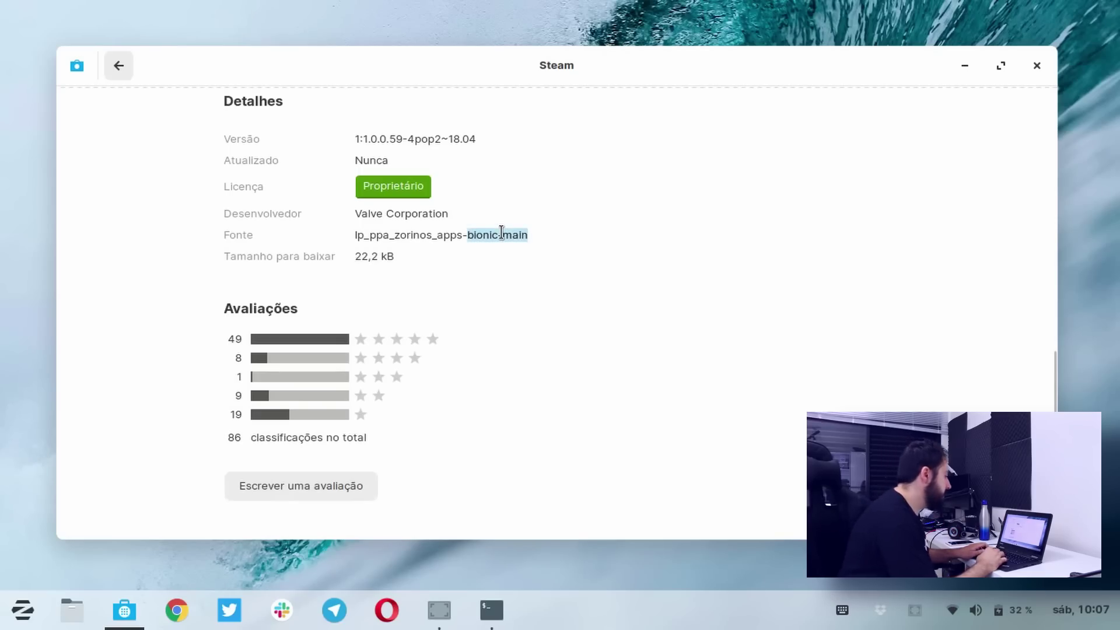
pyautogui.scroll(3, 623, 304)
pyautogui.scroll(7, 623, 304)
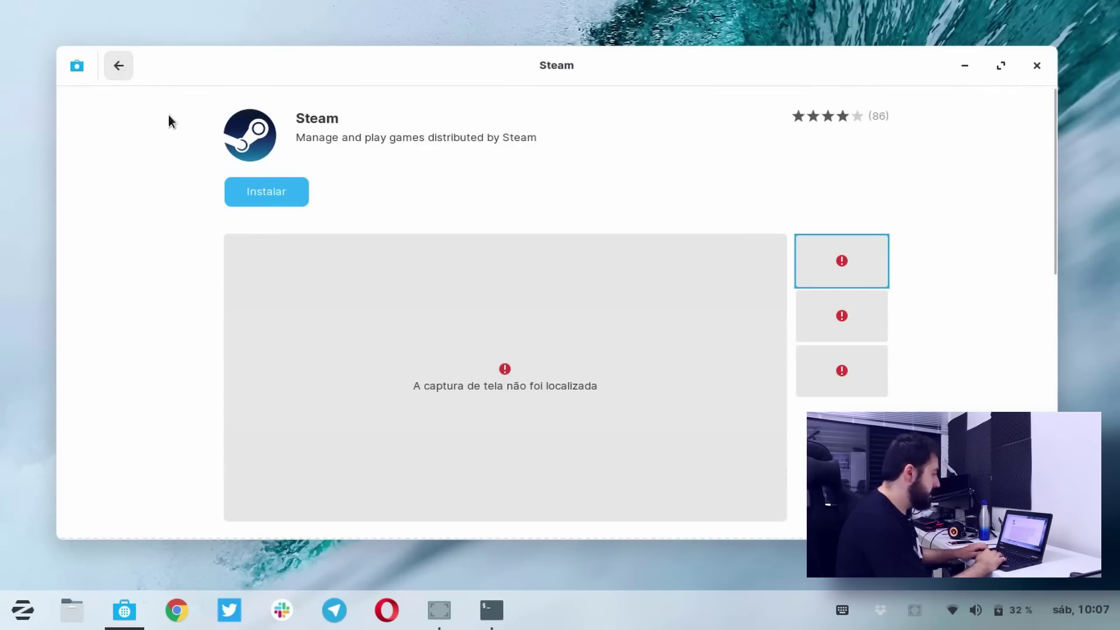
pyautogui.click(120, 65)
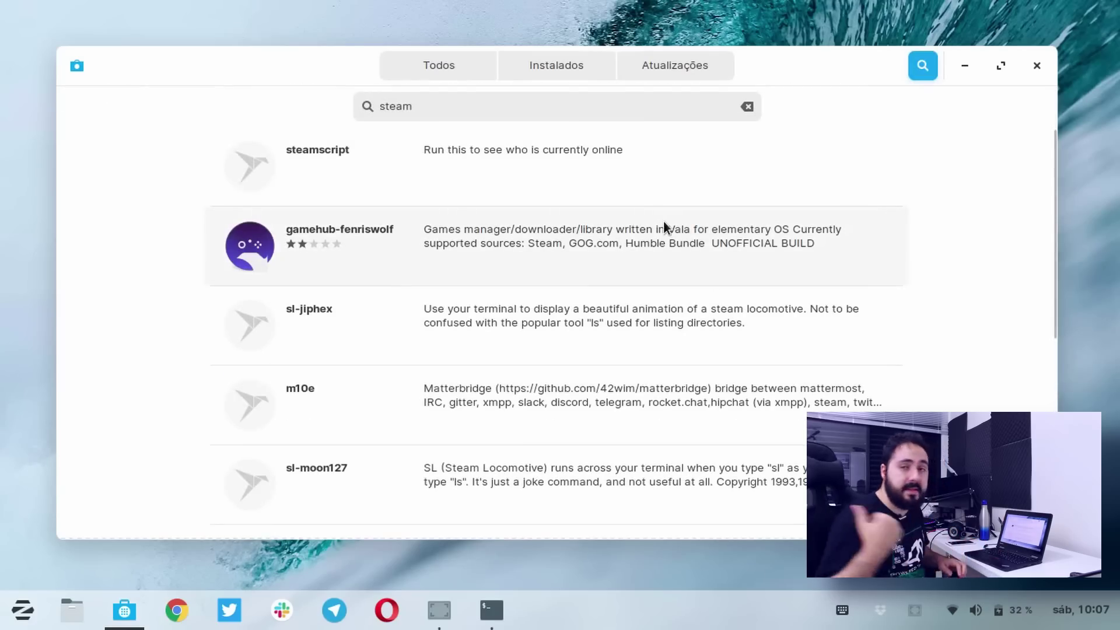
pyautogui.click(446, 60)
pyautogui.click(1035, 66)
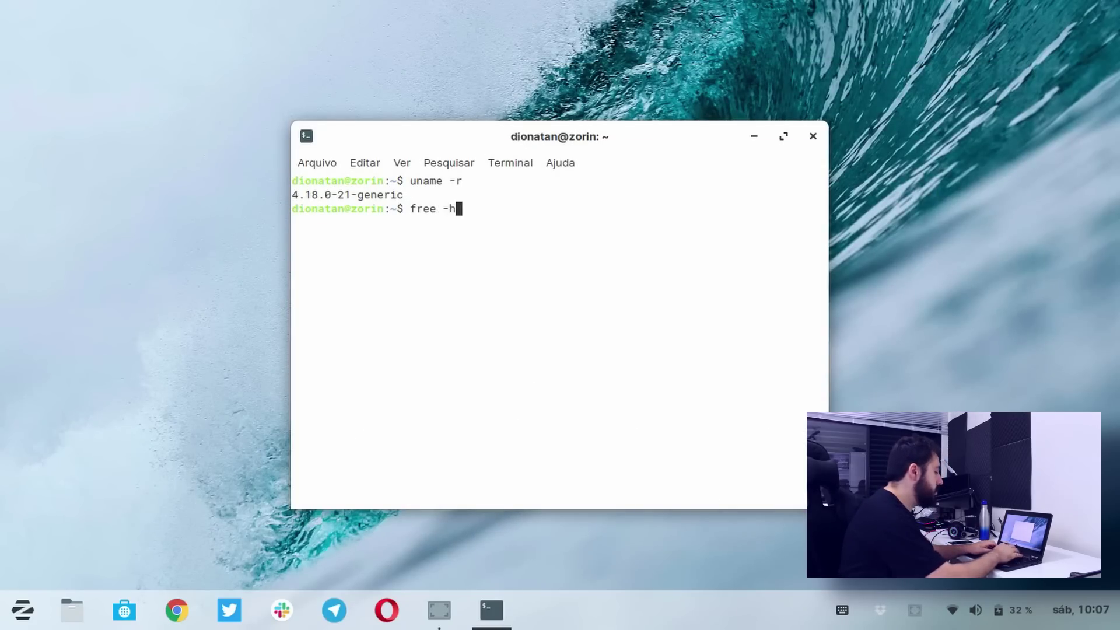
# - Check the memory usage with "free -h" in the terminal and close the terminal
pyautogui.write('free -h')
pyautogui.press('Return')
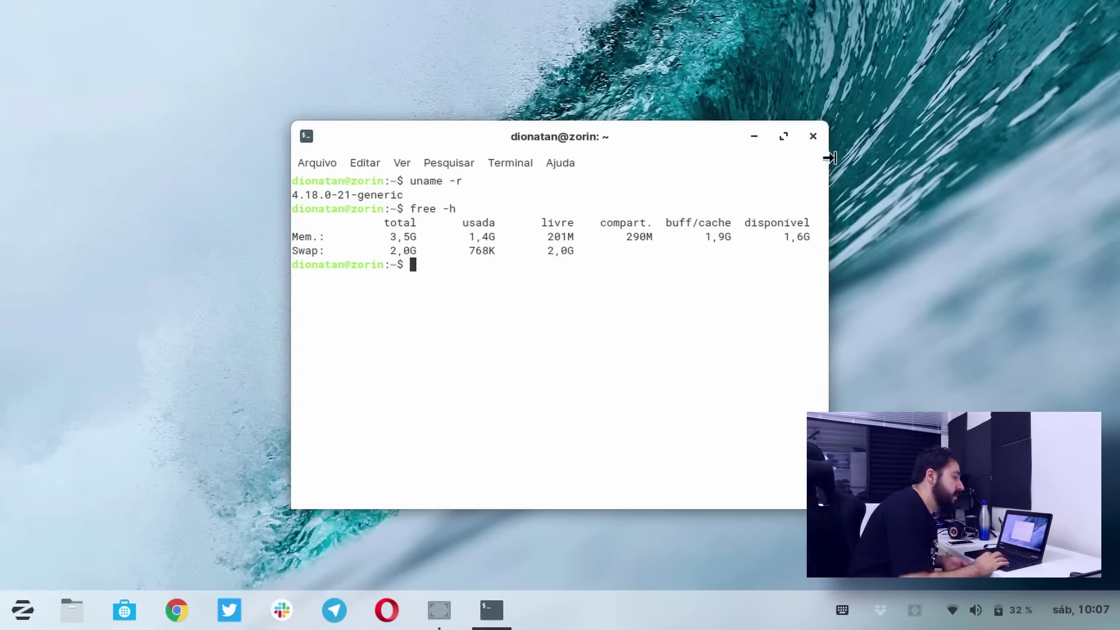
pyautogui.click(813, 136)
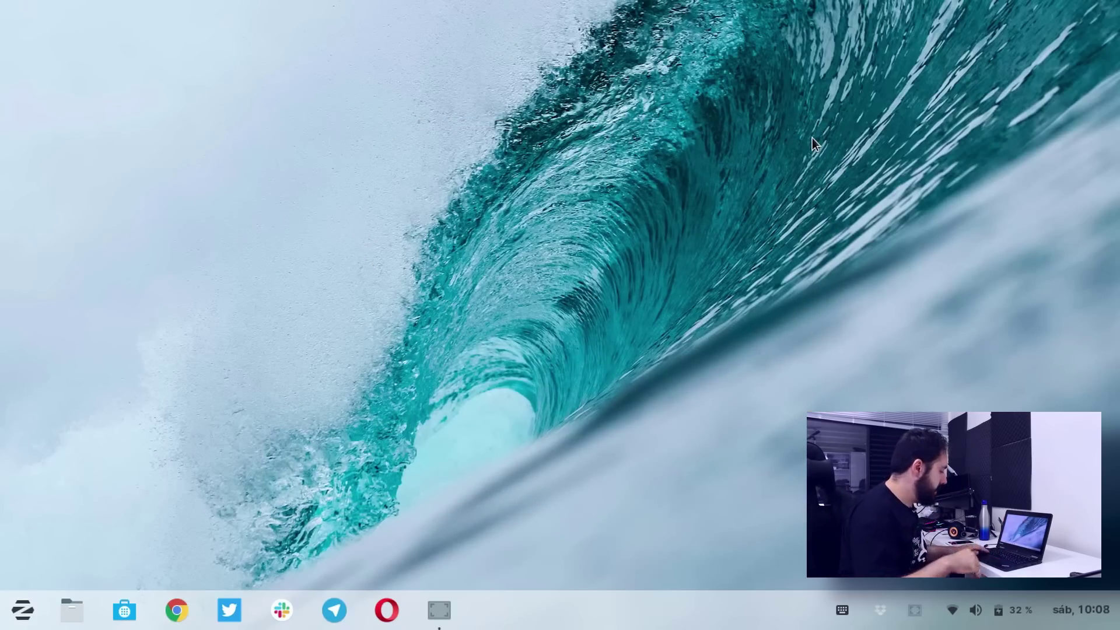
# - Search the Zorin menu for "gnome" and for "tweak", and close the menu without launching anything
pyautogui.press('super')
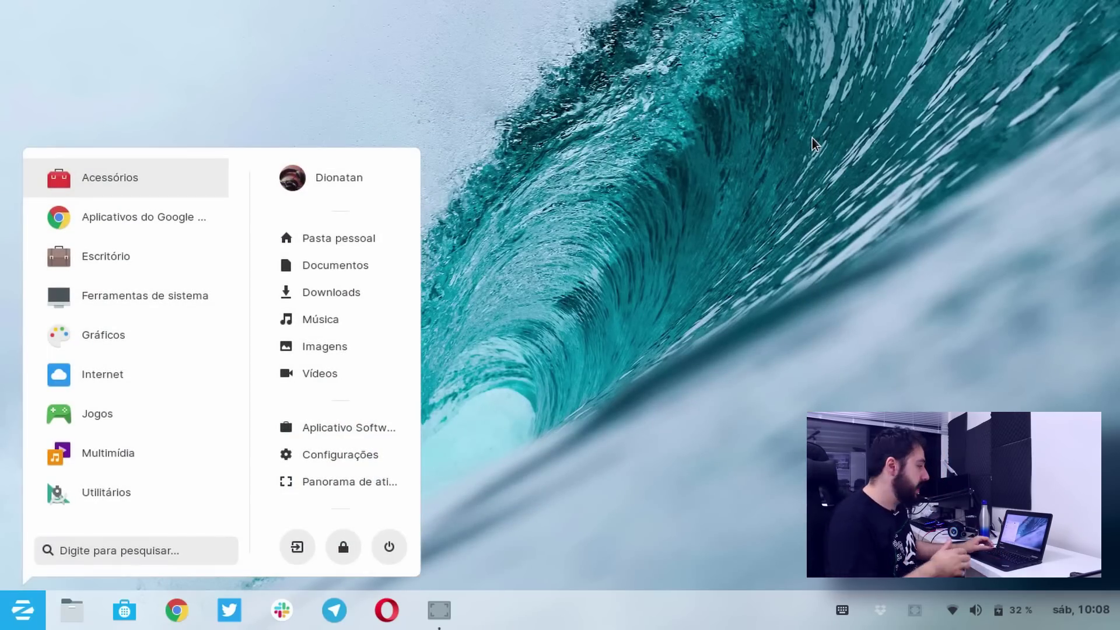
pyautogui.write('gnome')
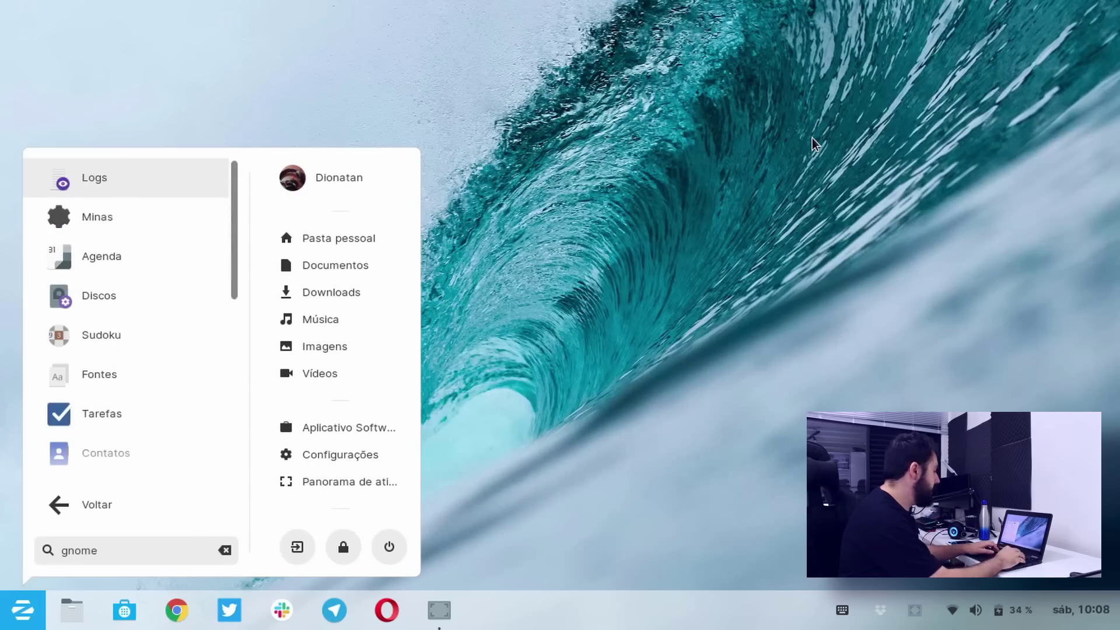
pyautogui.press('BackSpace')
pyautogui.press('BackSpace')
pyautogui.press('BackSpace')
pyautogui.press('BackSpace')
pyautogui.press('BackSpace')
pyautogui.write('tweak')
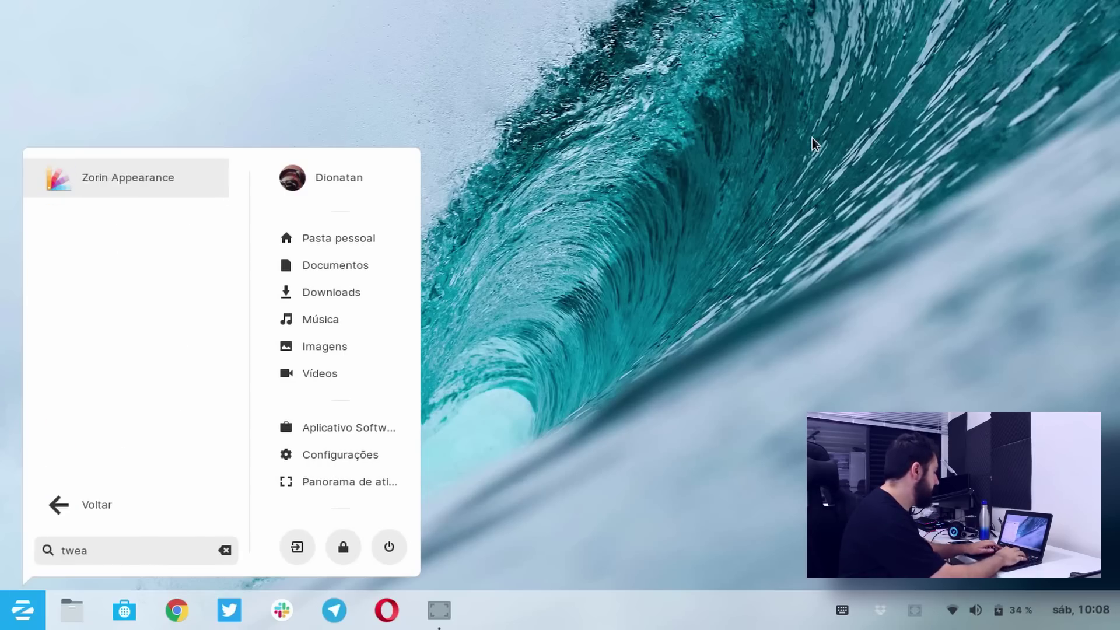
pyautogui.press('BackSpace')
pyautogui.press('BackSpace')
pyautogui.press('BackSpace')
pyautogui.press('Escape')
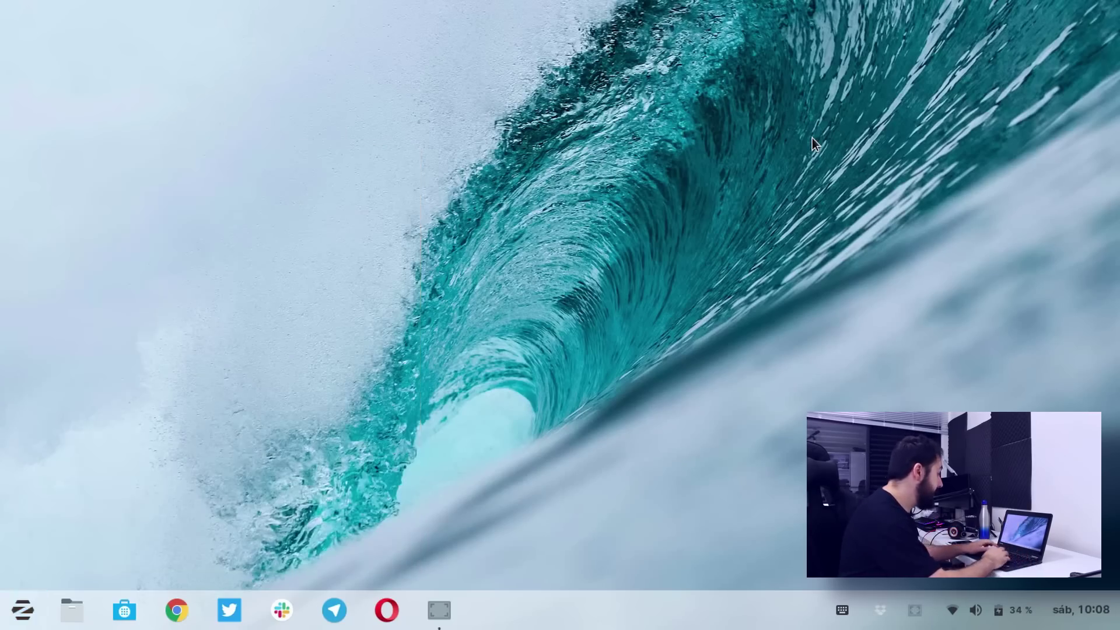
# - Install the gnome-tweaks package with apt as superuser in a new terminal, and open Ajustes
pyautogui.hotkey('ctrl', 'alt', 't')
pyautogui.write('sudo ')
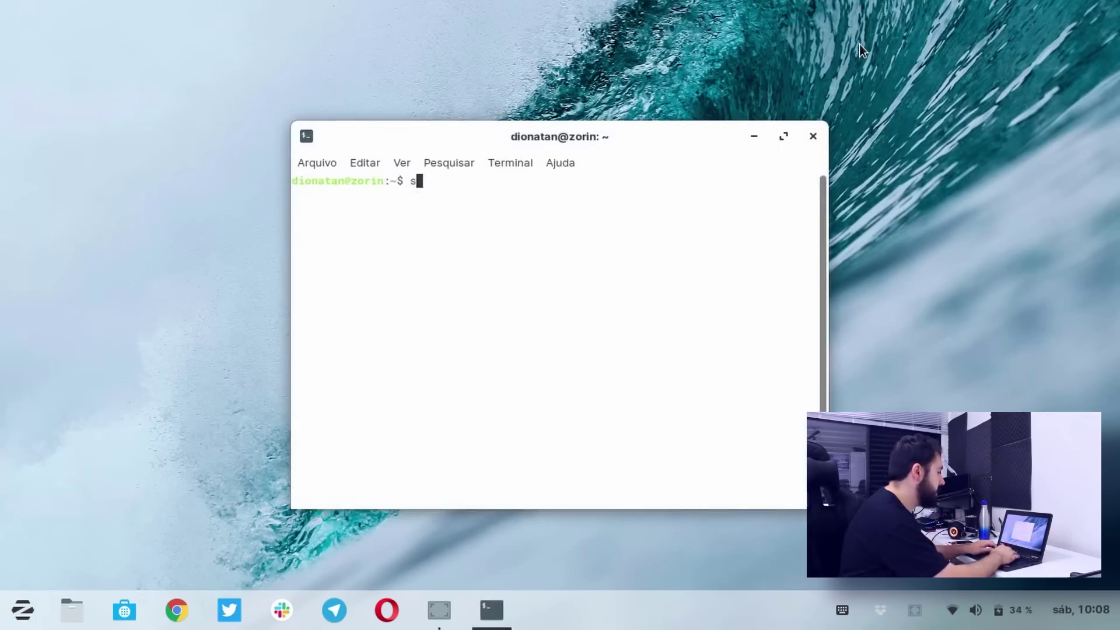
pyautogui.write('apt ins')
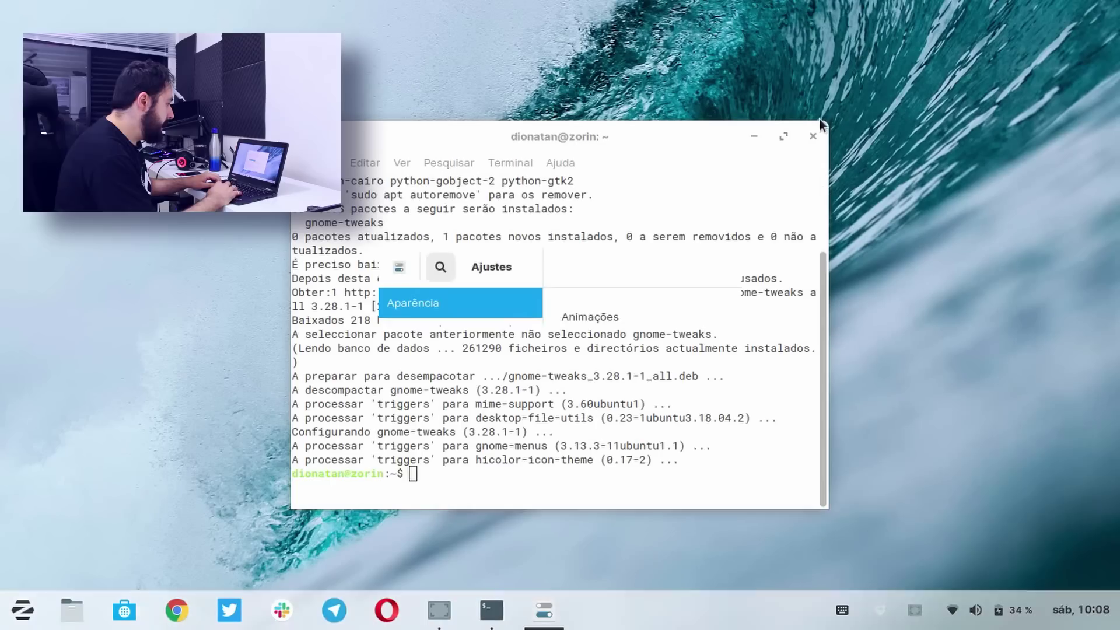
# - Maximize the Ajustes window and look through the available application themes under Aparência without changing the selection
pyautogui.click(684, 267)
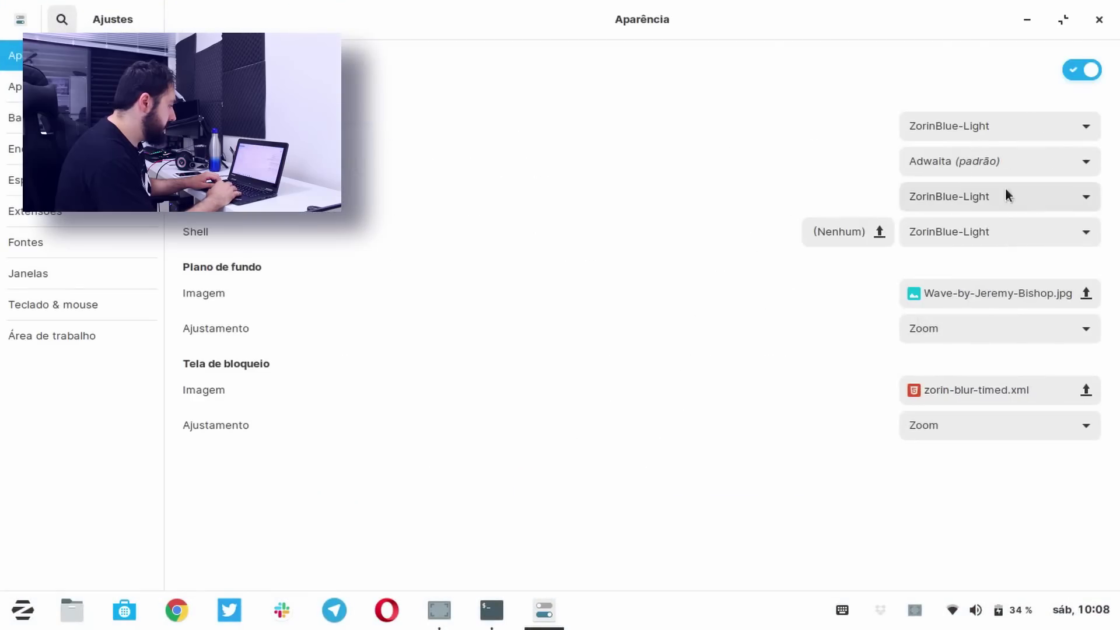
pyautogui.click(973, 128)
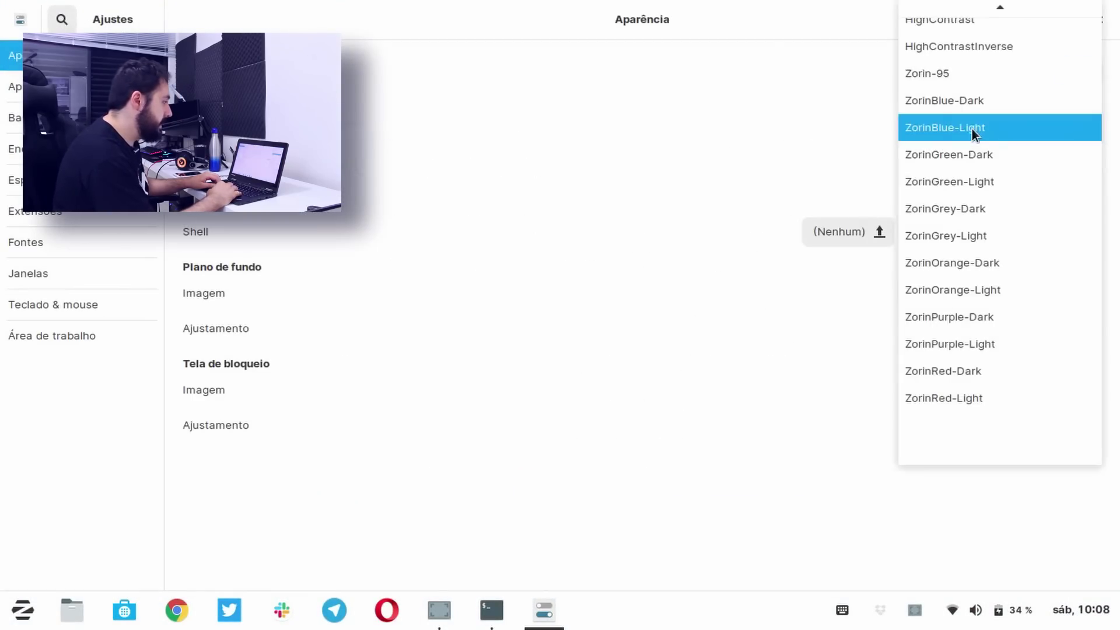
pyautogui.click(880, 140)
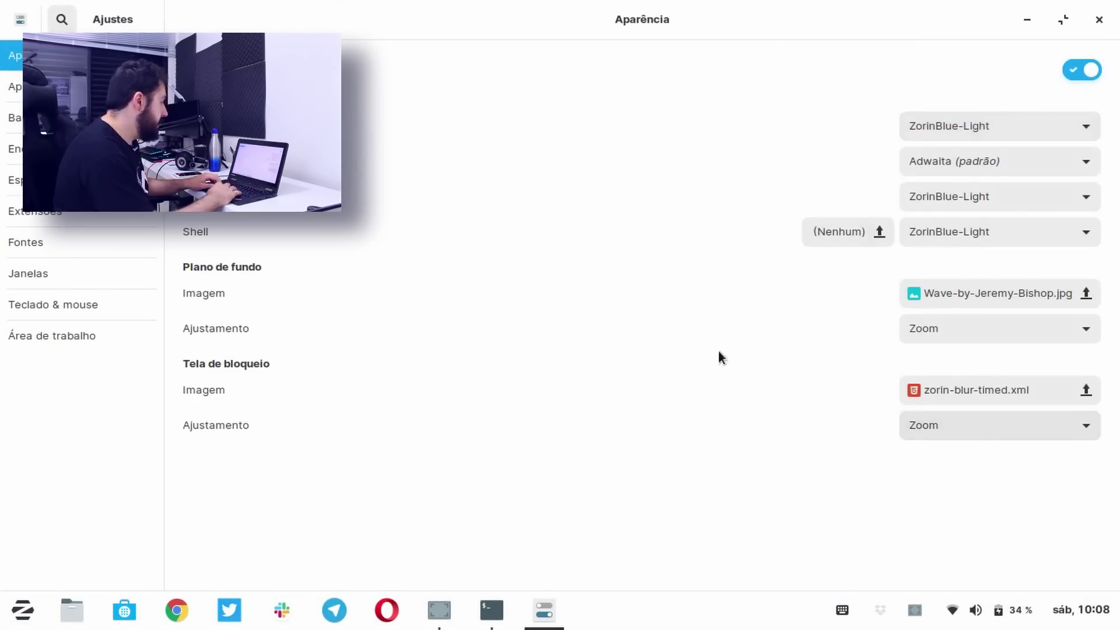
# - Show the Extensões page and look through the whole list of installed shell extensions
pyautogui.click(70, 212)
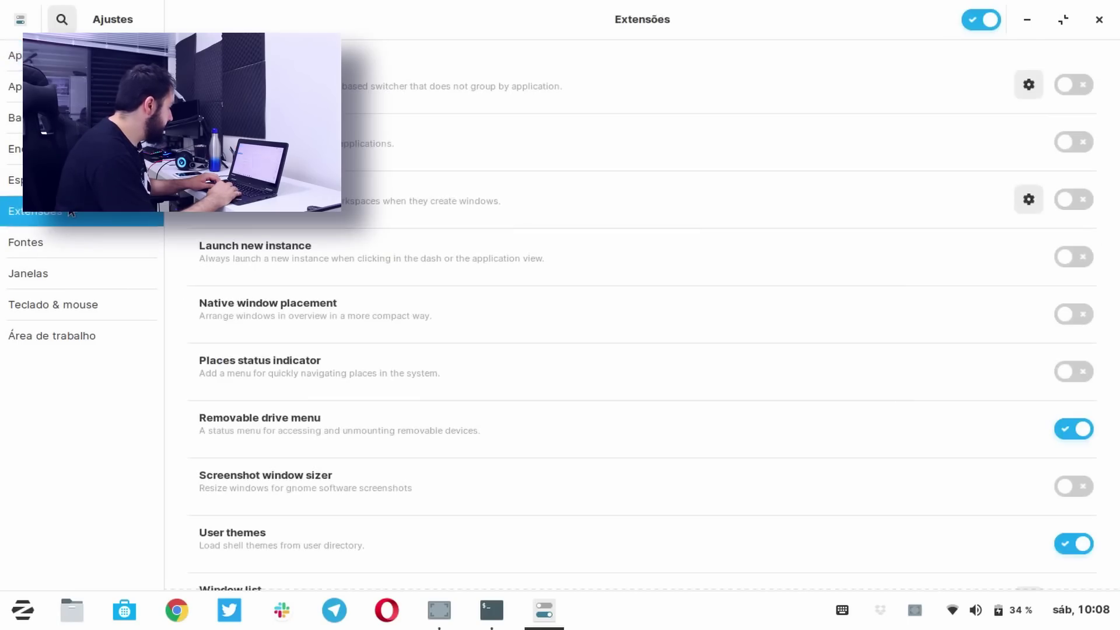
pyautogui.moveTo(1112, 81); pyautogui.dragTo(1117, 528)
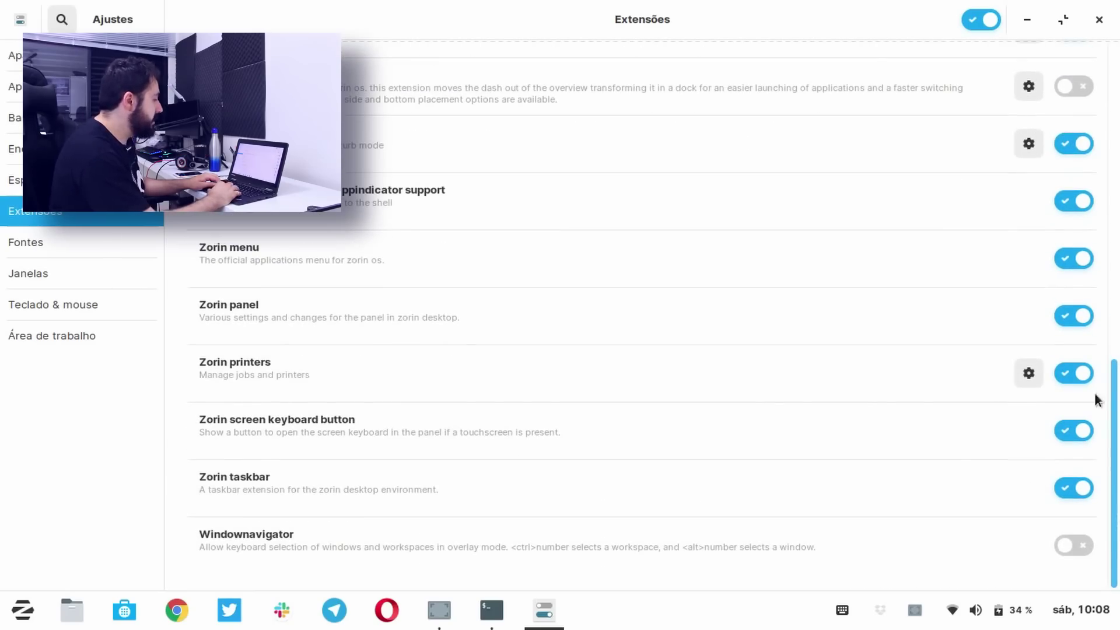
pyautogui.moveTo(1097, 397); pyautogui.dragTo(1083, 7)
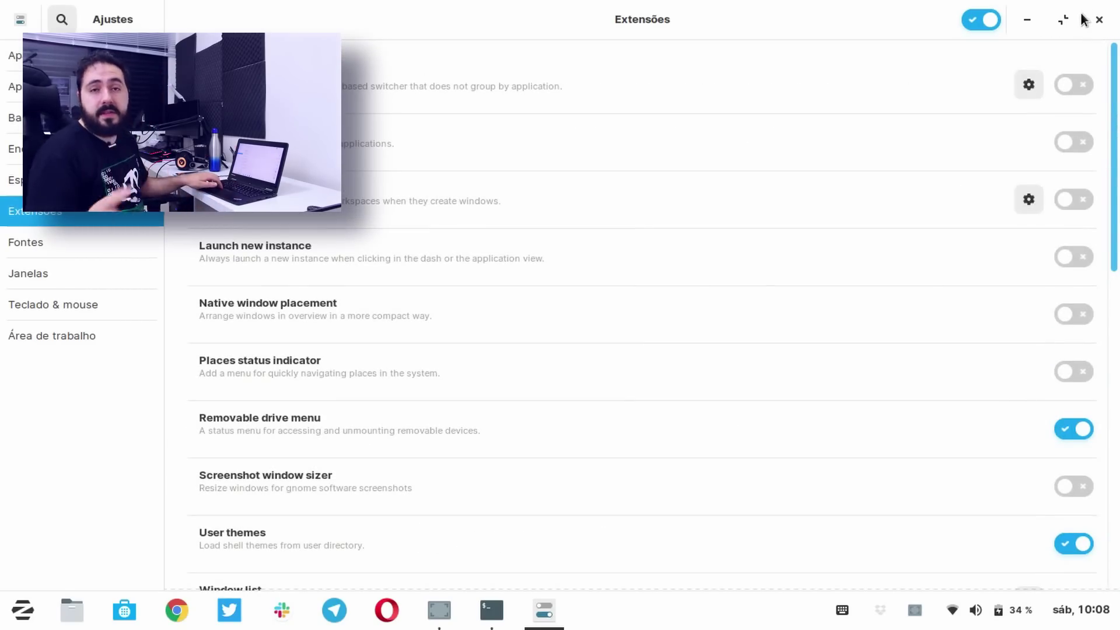
# - Enable the Zorin dash extension and restore the Ajustes window from its maximized state
pyautogui.scroll(-1, 1094, 92)
pyautogui.scroll(-5, 1090, 103)
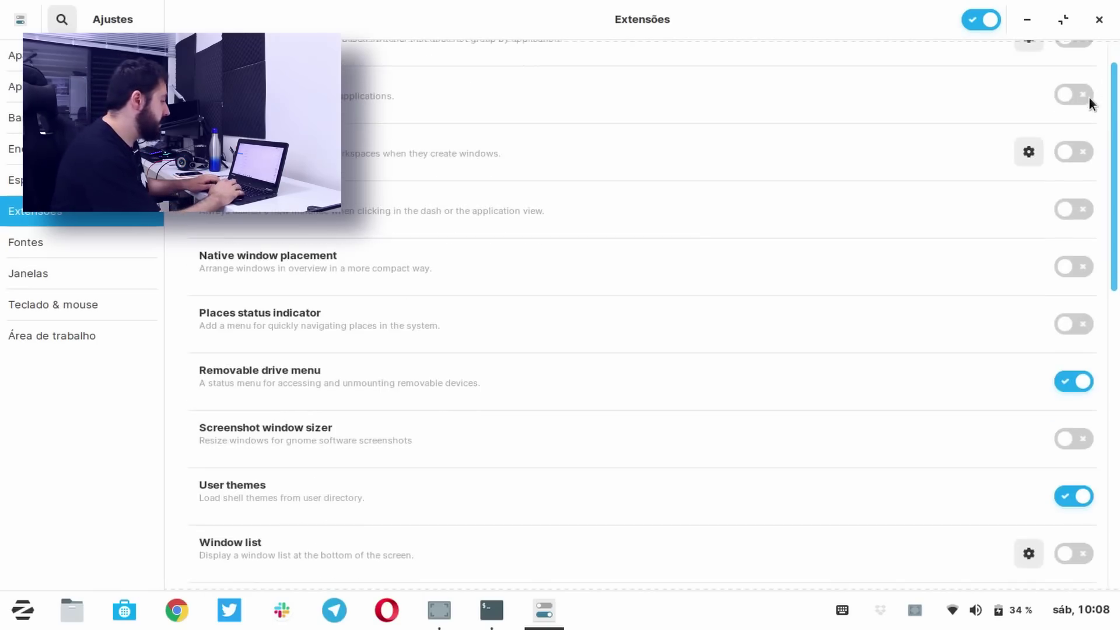
pyautogui.moveTo(1116, 117); pyautogui.dragTo(1118, 195)
pyautogui.scroll(-4, 1076, 366)
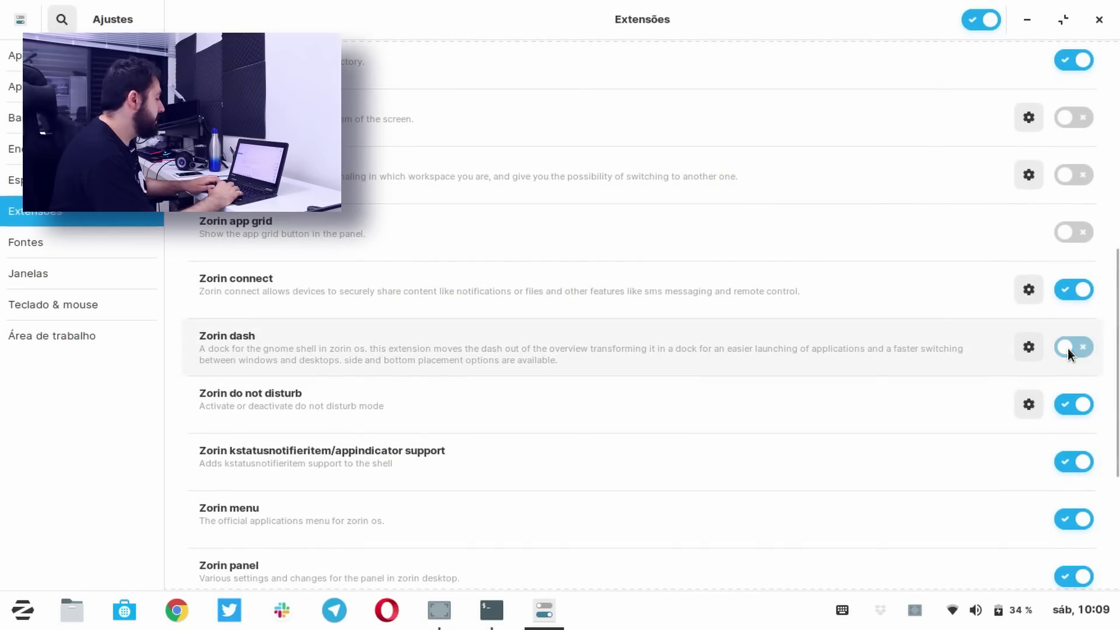
pyautogui.click(1062, 29)
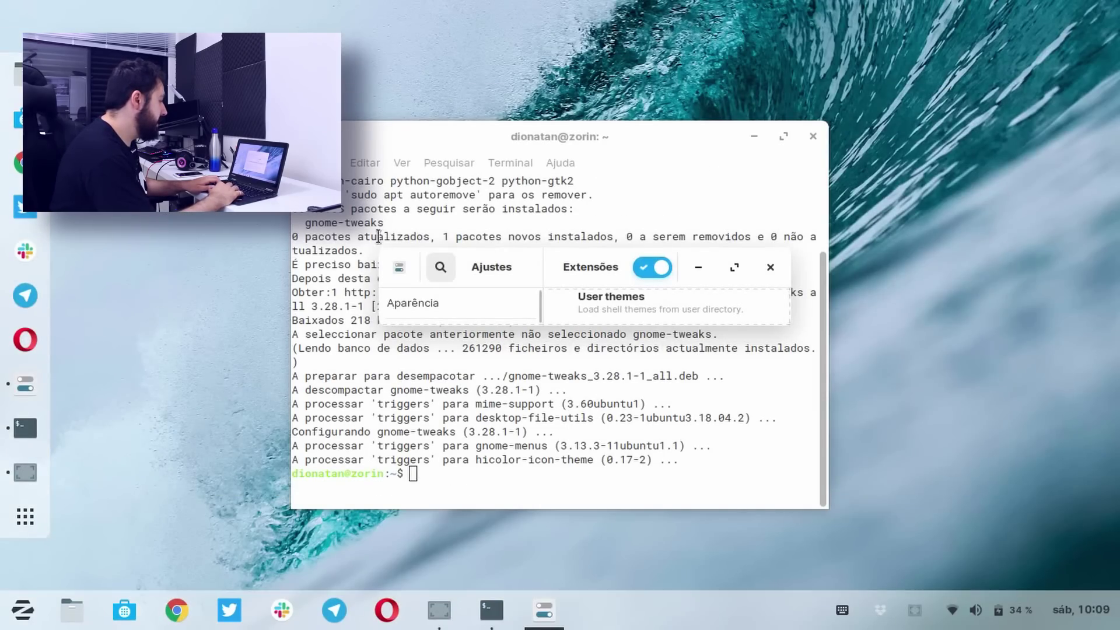
# - Enlarge the Ajustes window from its upper-left corner, and open and close the application grid from the Zorin dash dock
pyautogui.moveTo(384, 248); pyautogui.dragTo(210, 22)
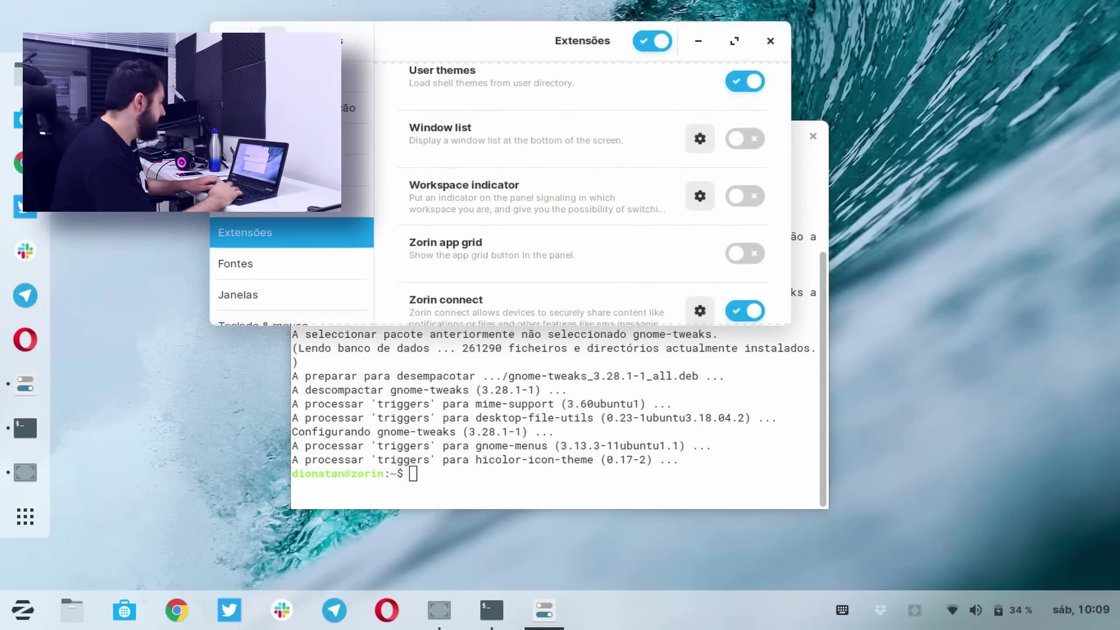
pyautogui.click(19, 529)
pyautogui.click(19, 530)
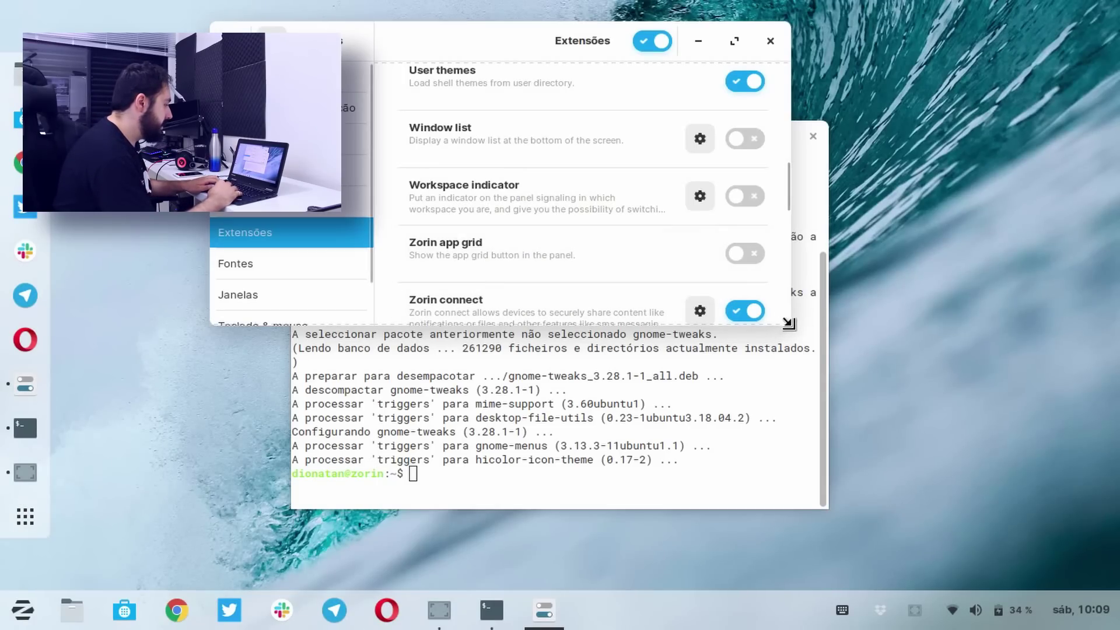
# - Enlarge the Ajustes window from its lower-right corner and disable the Zorin dash extension
pyautogui.moveTo(793, 328); pyautogui.dragTo(1009, 573)
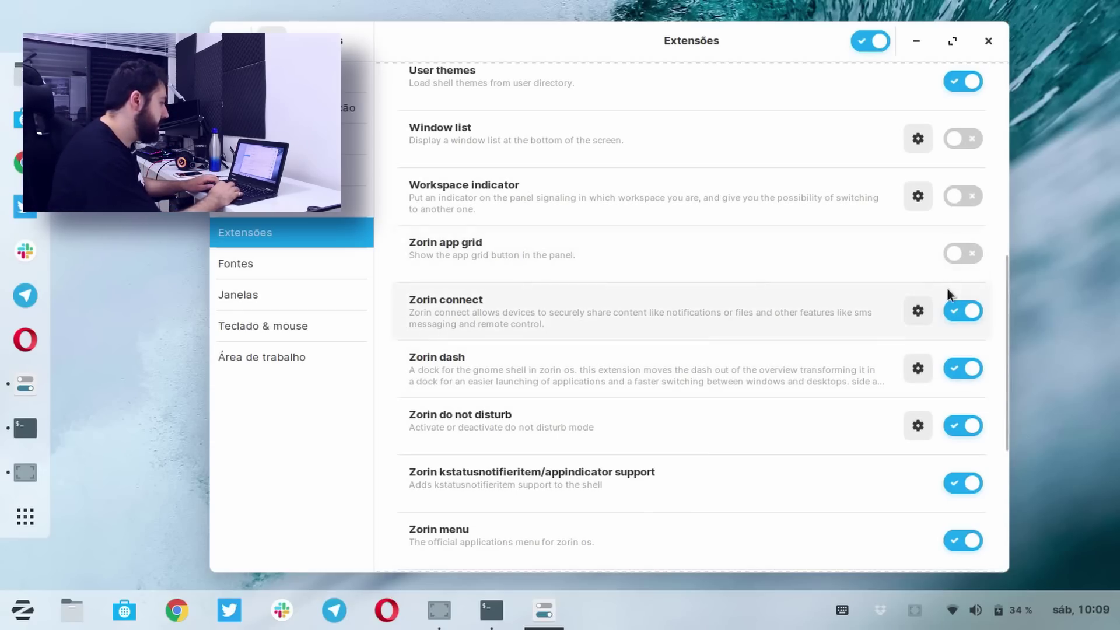
pyautogui.click(969, 369)
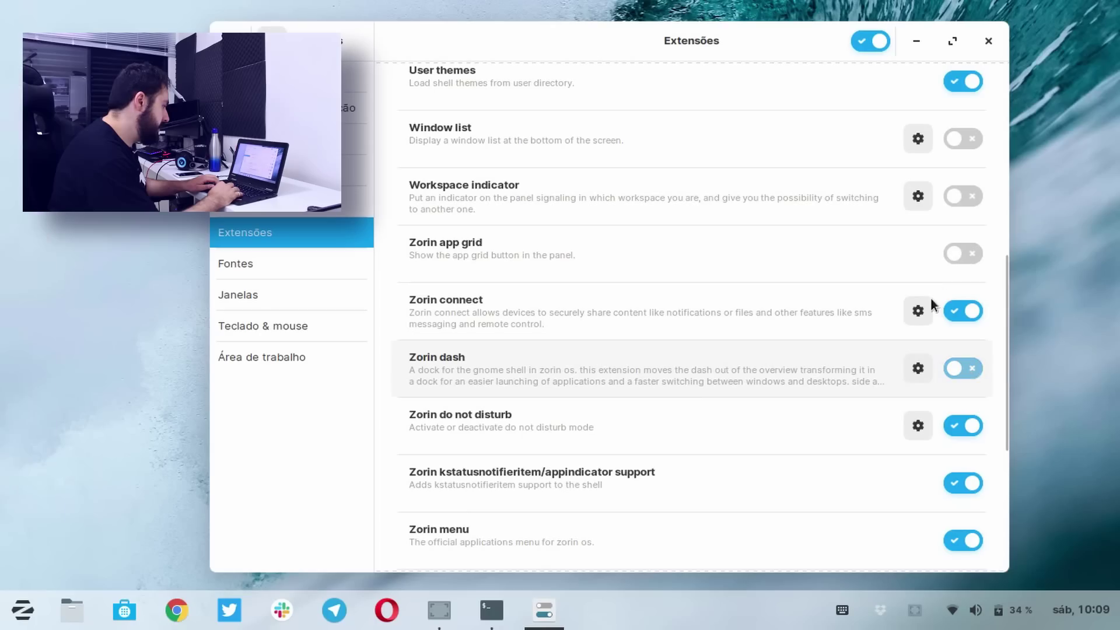
# - Enable the Zorin app grid extension, try its extra panel button beside the Zorin menu, and disable the extension again
pyautogui.click(971, 253)
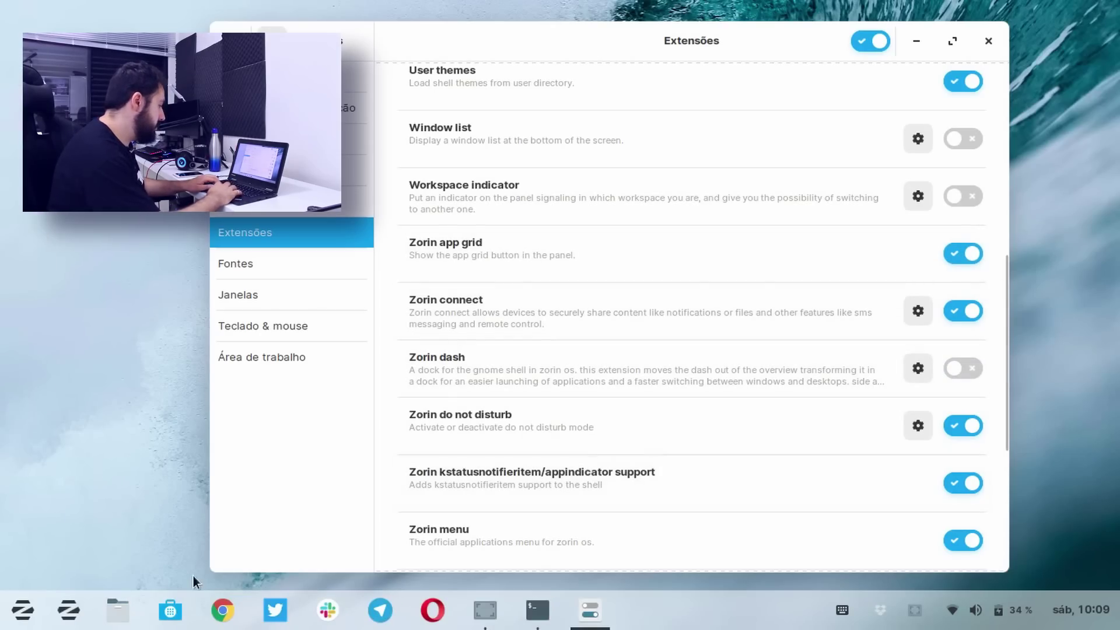
pyautogui.click(67, 612)
pyautogui.click(67, 612)
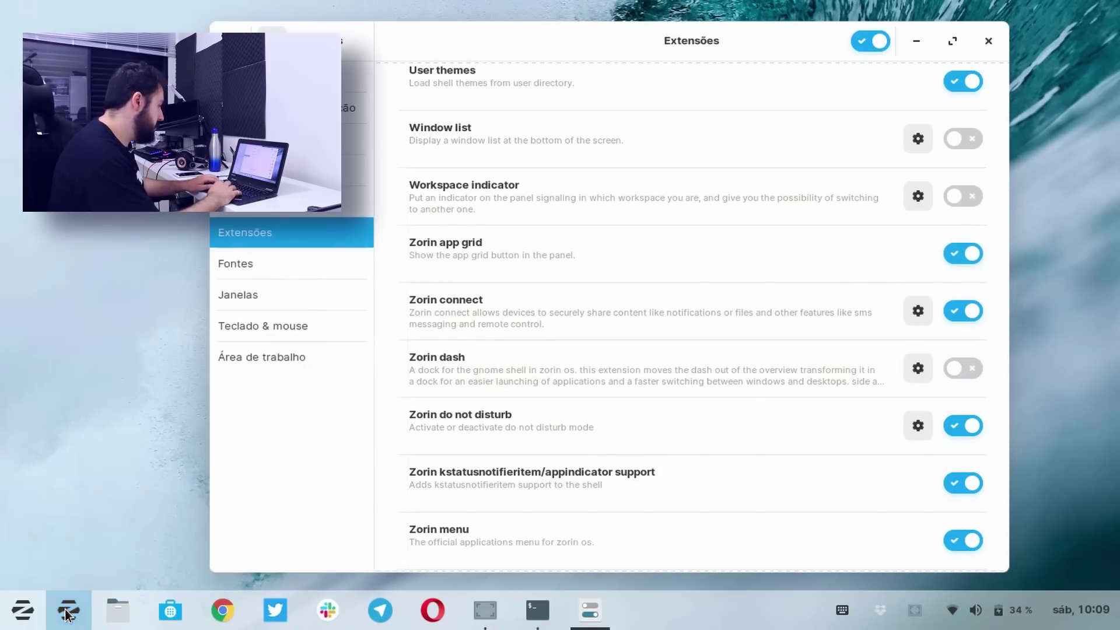
pyautogui.click(5, 615)
pyautogui.click(5, 615)
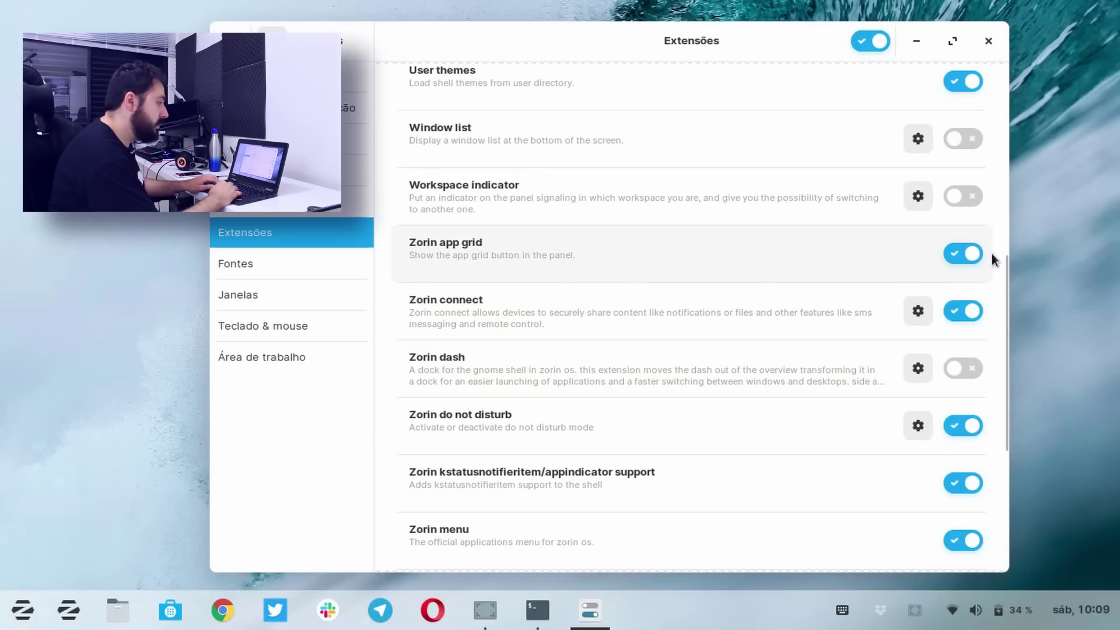
pyautogui.click(967, 254)
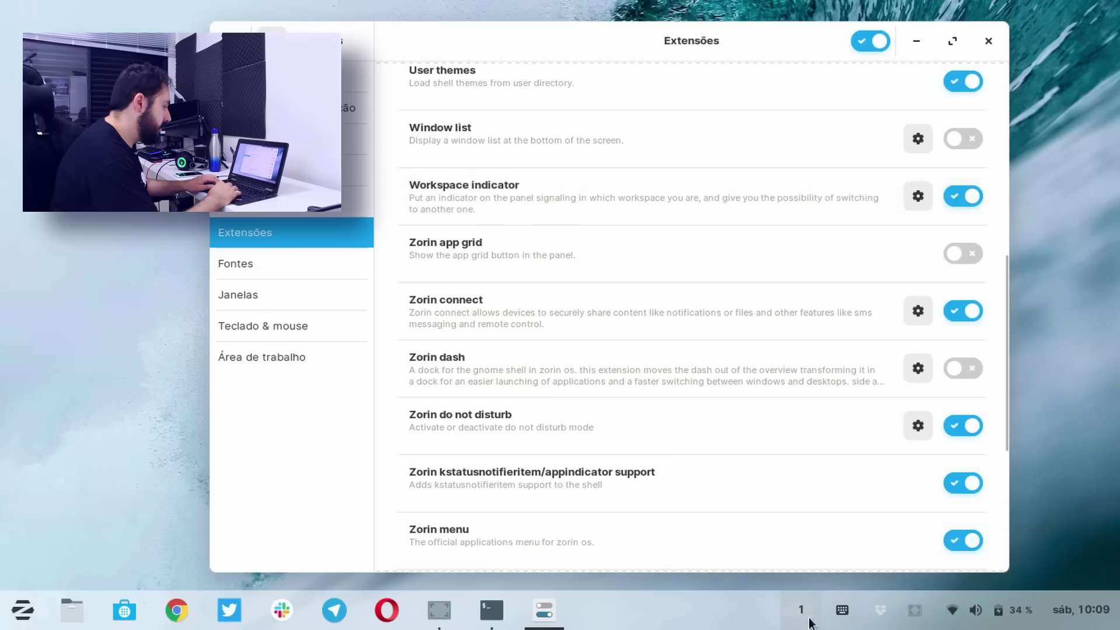
# - Try the Workspace indicator in the panel by opening and closing its menu, and disable the Workspace indicator extension
pyautogui.click(802, 607)
pyautogui.click(799, 616)
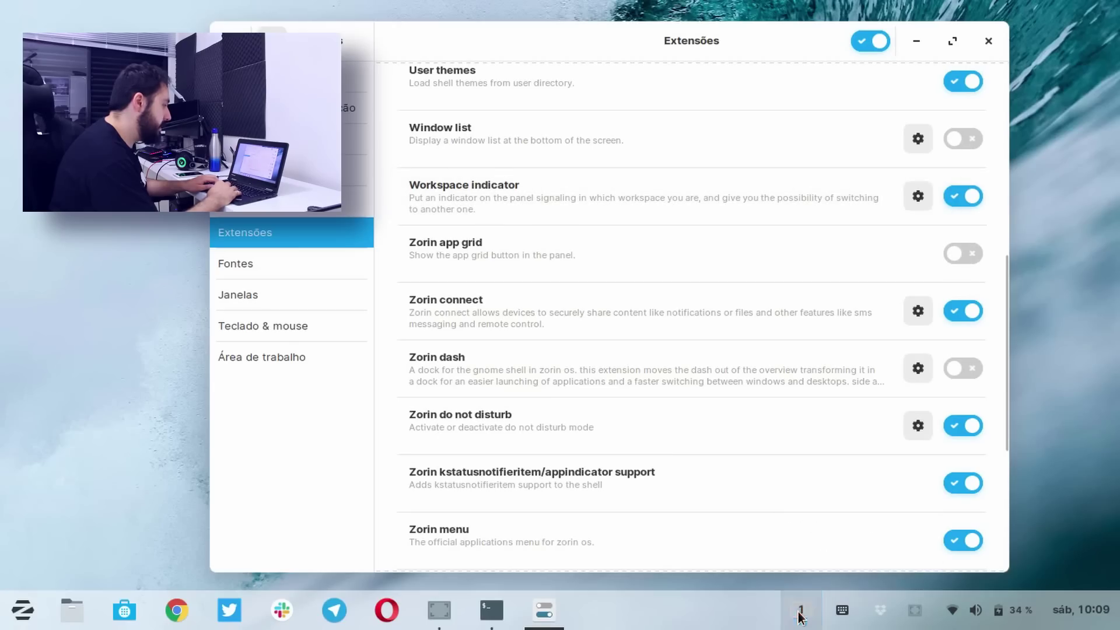
pyautogui.click(966, 198)
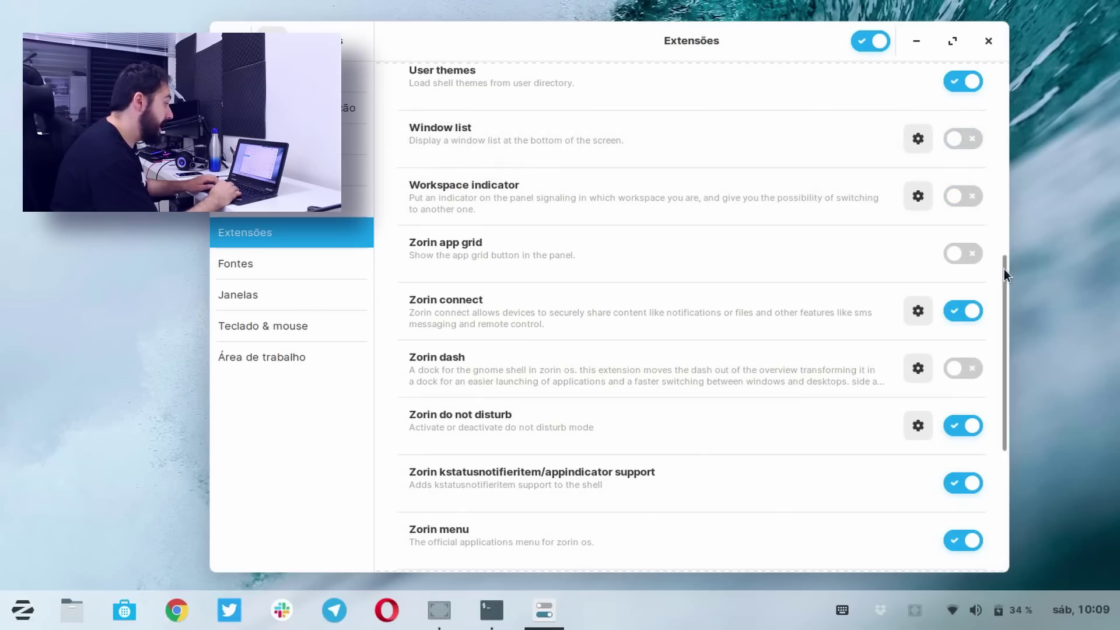
pyautogui.moveTo(1004, 268); pyautogui.dragTo(1017, 429)
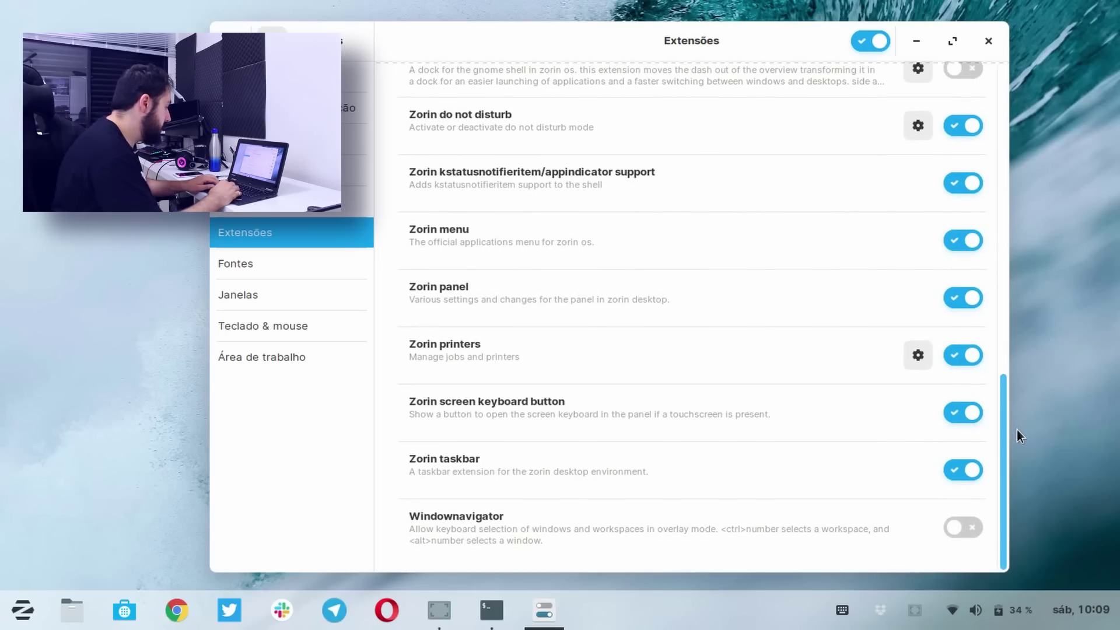